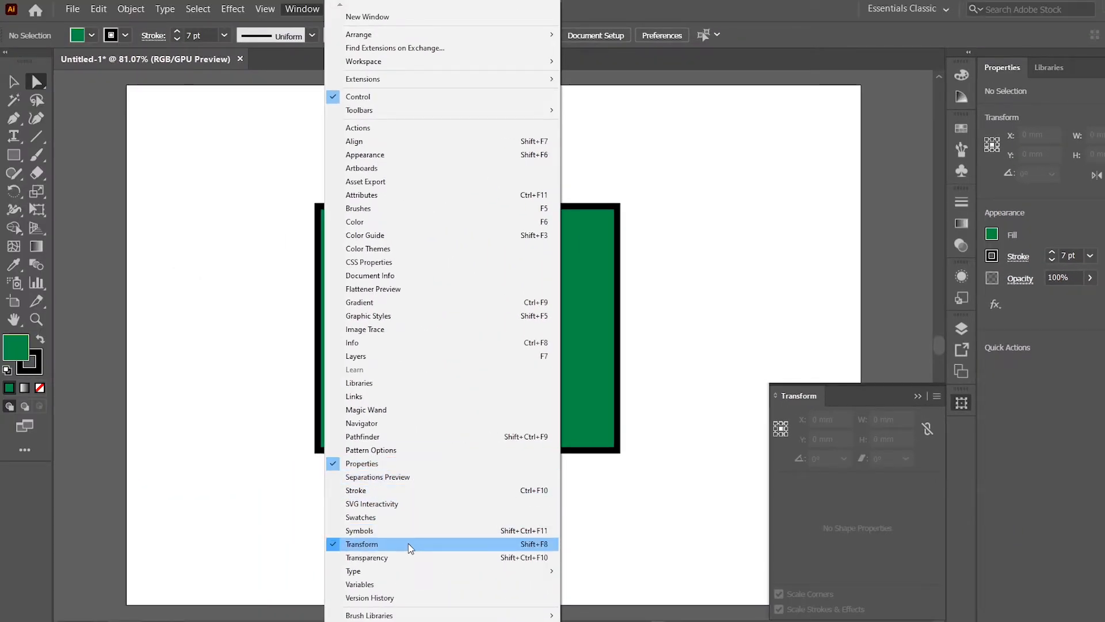
Float the Transform panel beside the green rectangle, collapse it, and show its full options again
left_click_drag(812, 400, 716, 177)
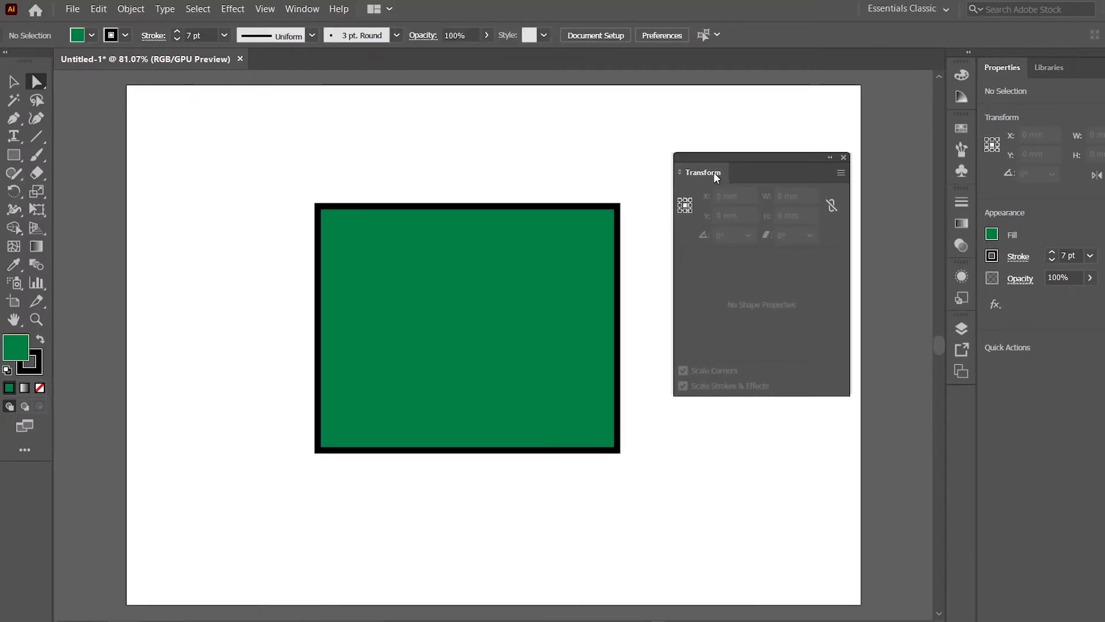
left_click(681, 173)
left_click(681, 173)
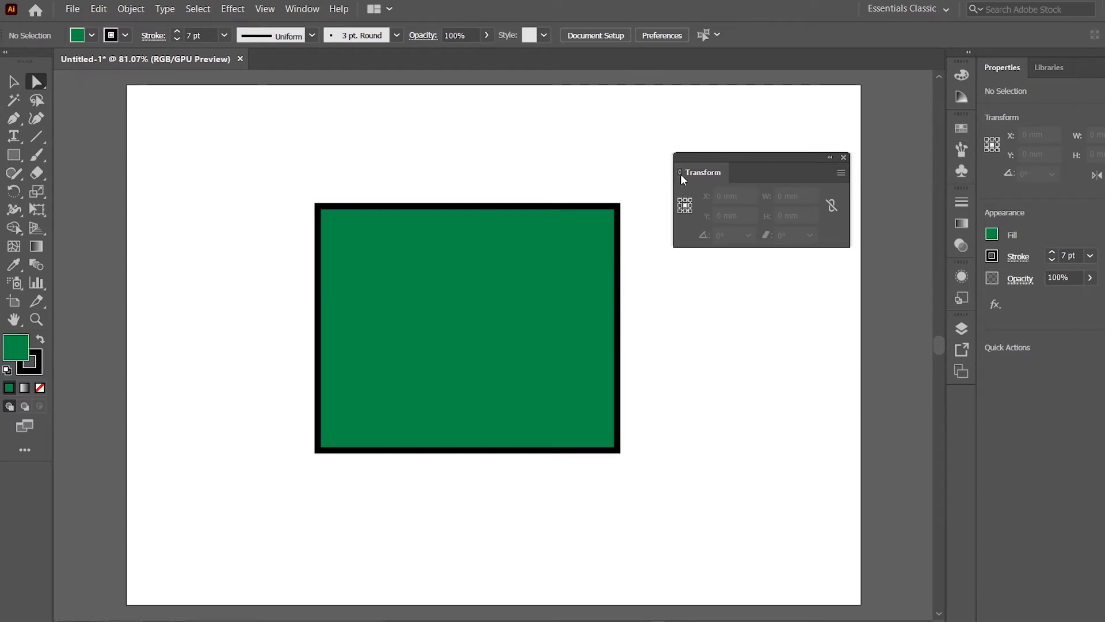
left_click(681, 174)
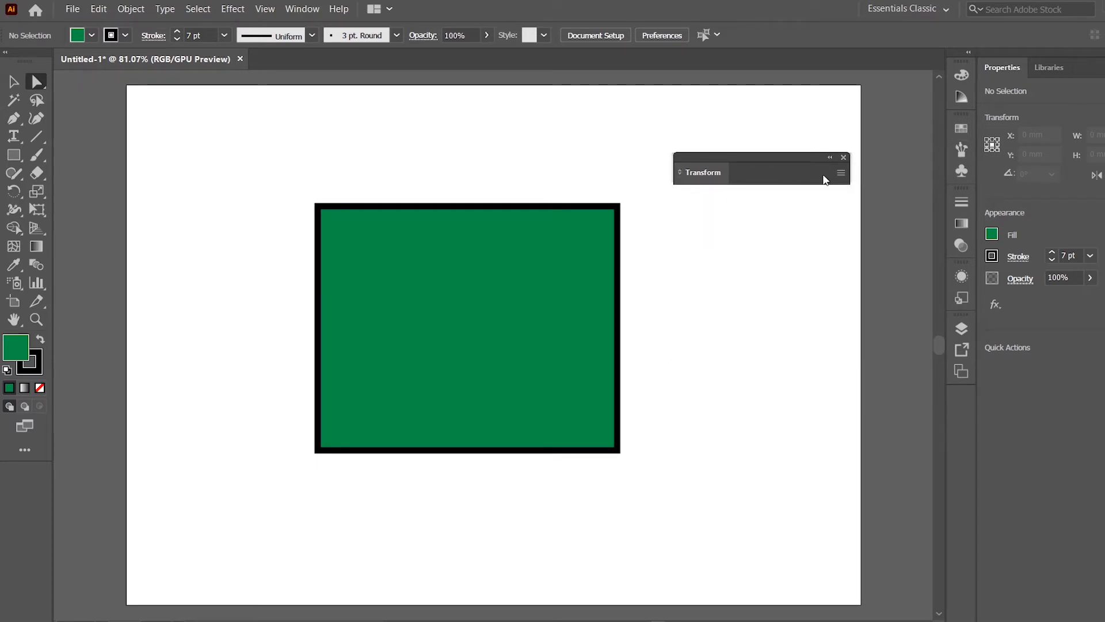
left_click(841, 174)
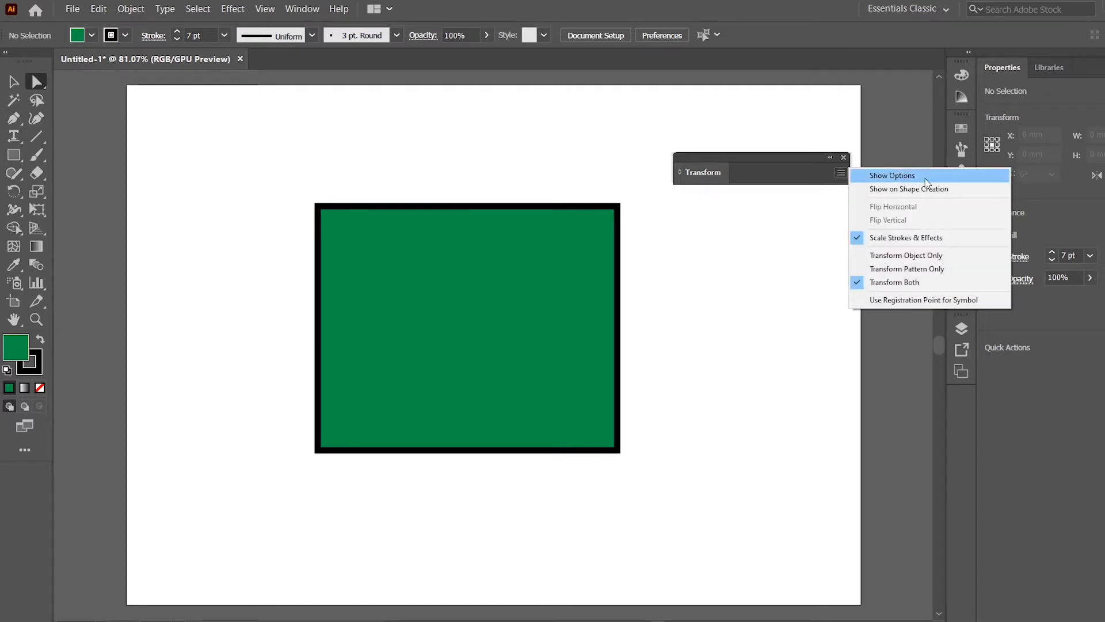
left_click(893, 176)
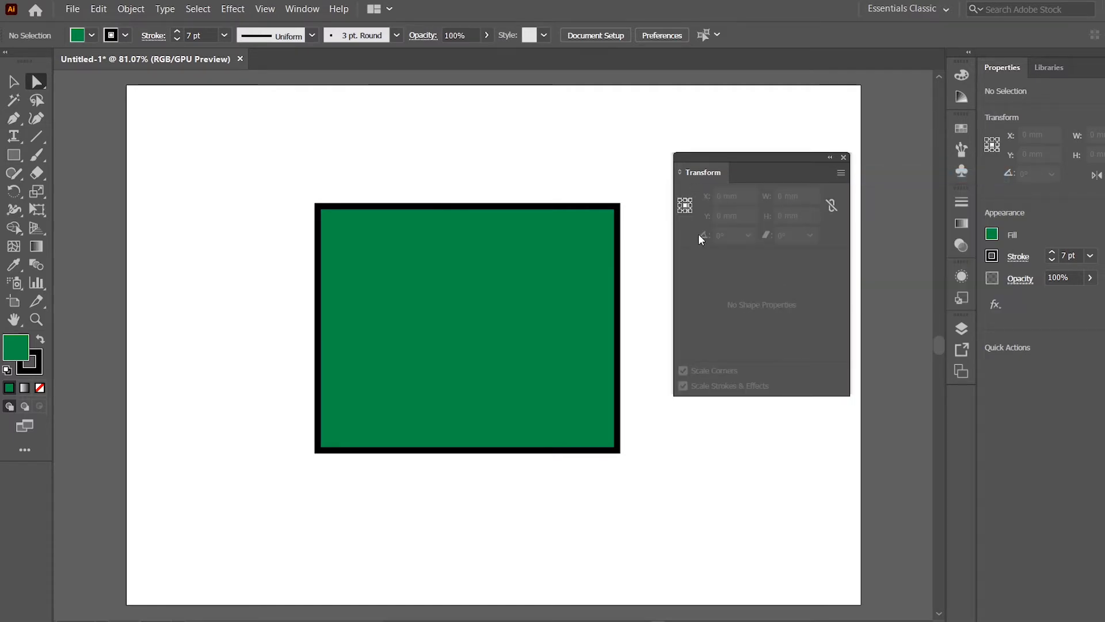
Cycle the Transform panel through its compact, collapsed and full-option views, ending on the full options
left_click(679, 174)
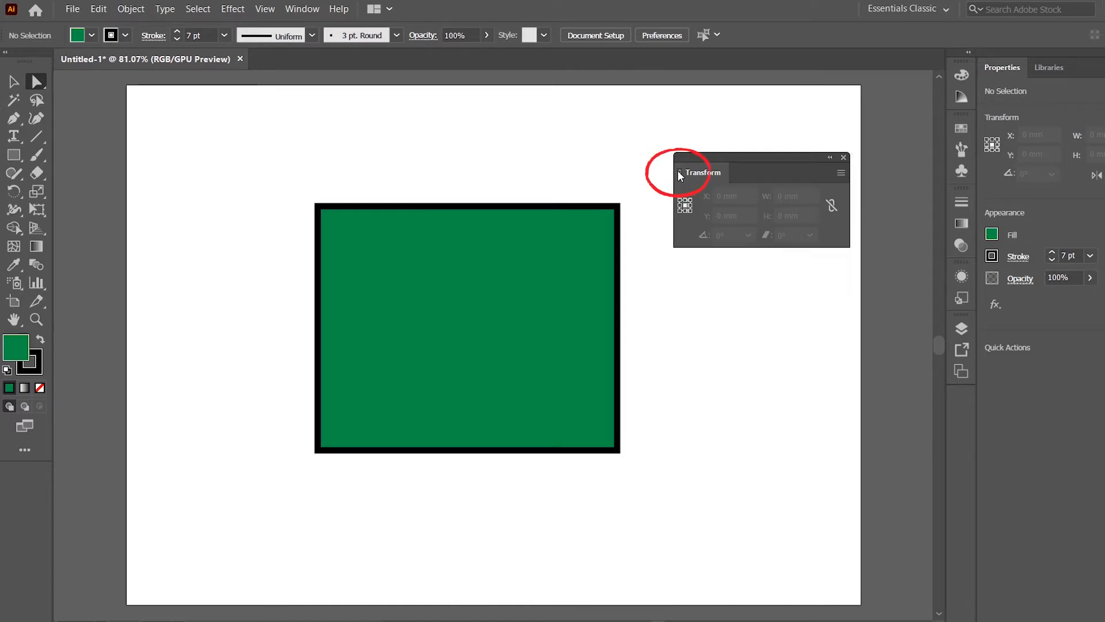
left_click(679, 174)
left_click(680, 175)
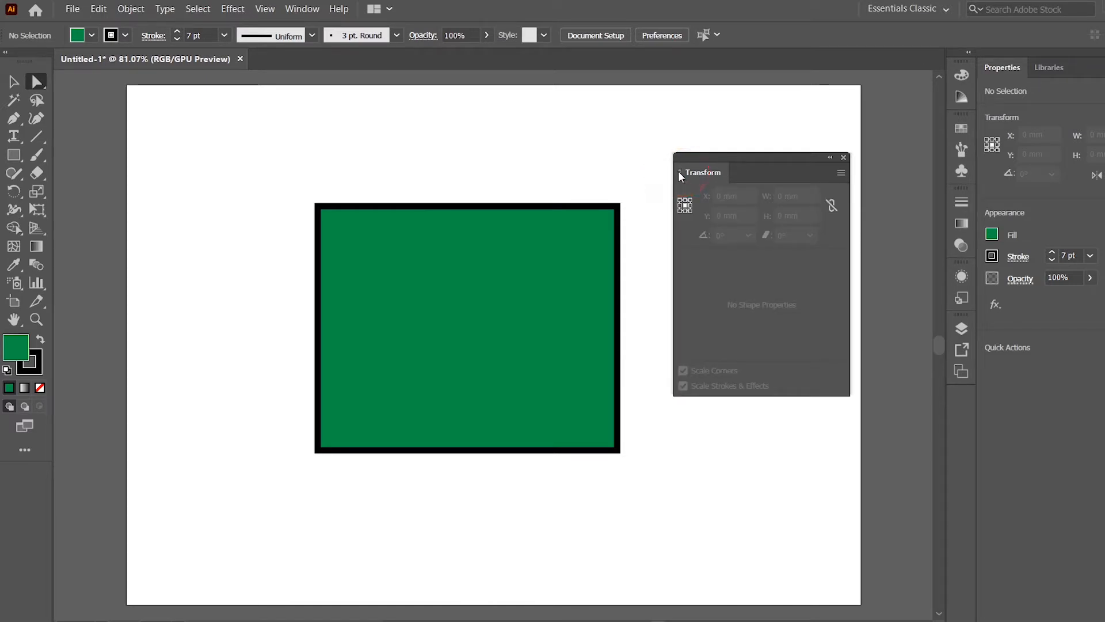
left_click(680, 174)
left_click(679, 174)
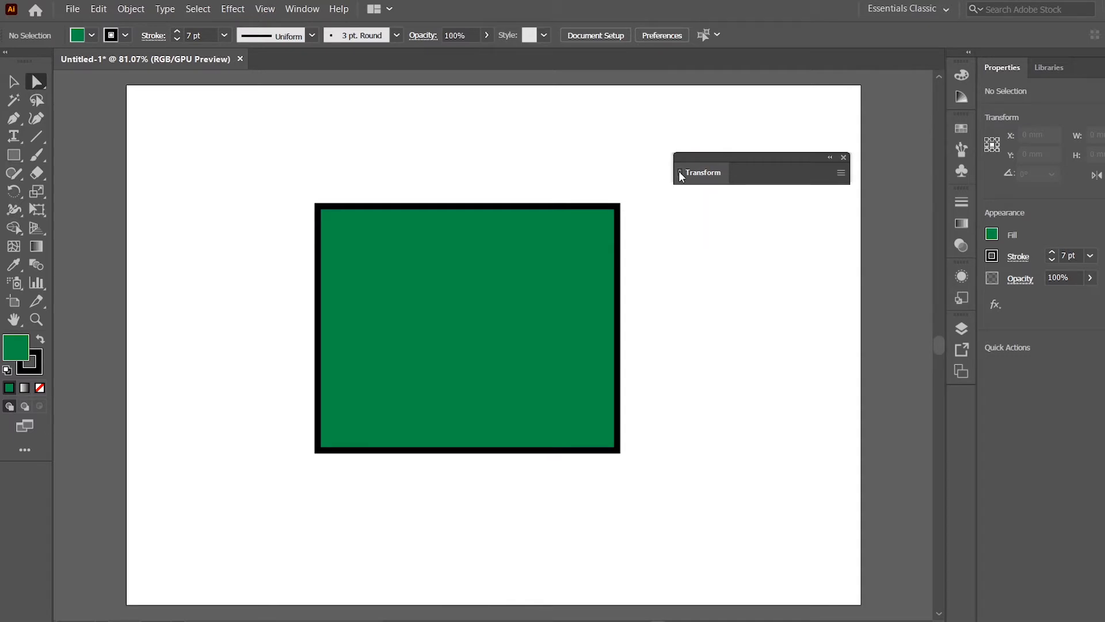
left_click(680, 173)
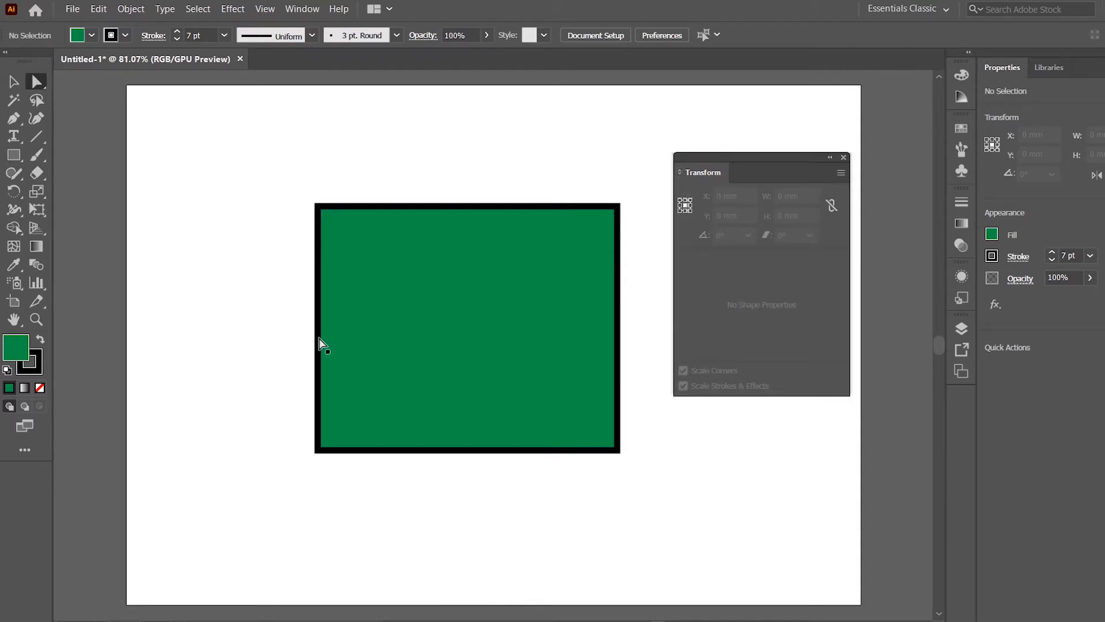
Move the green rectangle to about X 97.9 mm, Y 85.8 mm, using its centre as the reference point
left_click(469, 288)
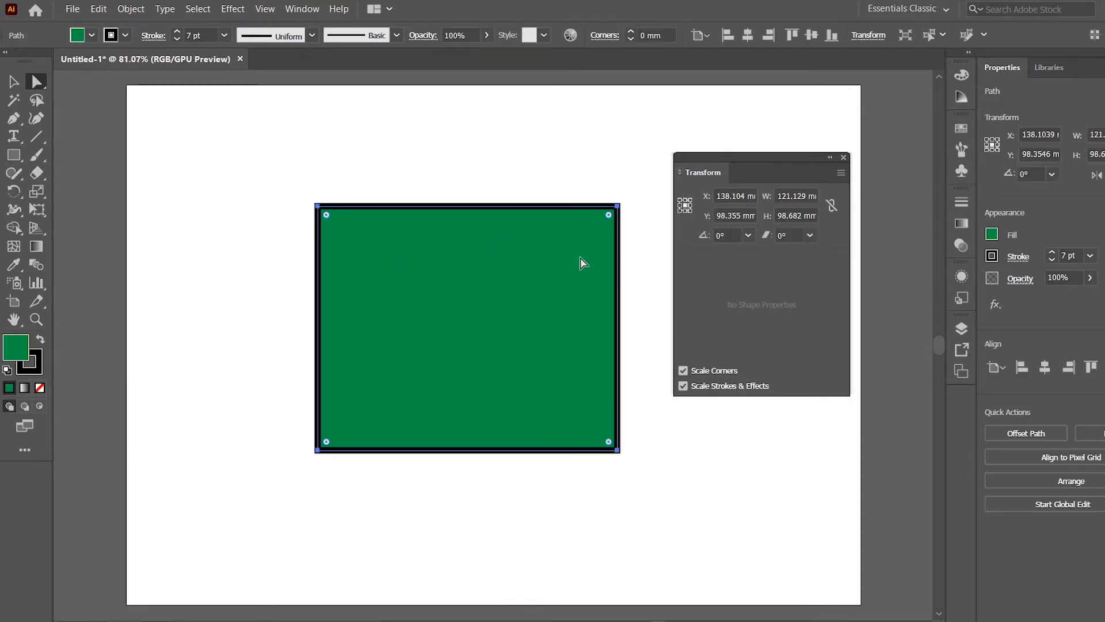
left_click_drag(476, 278, 376, 247)
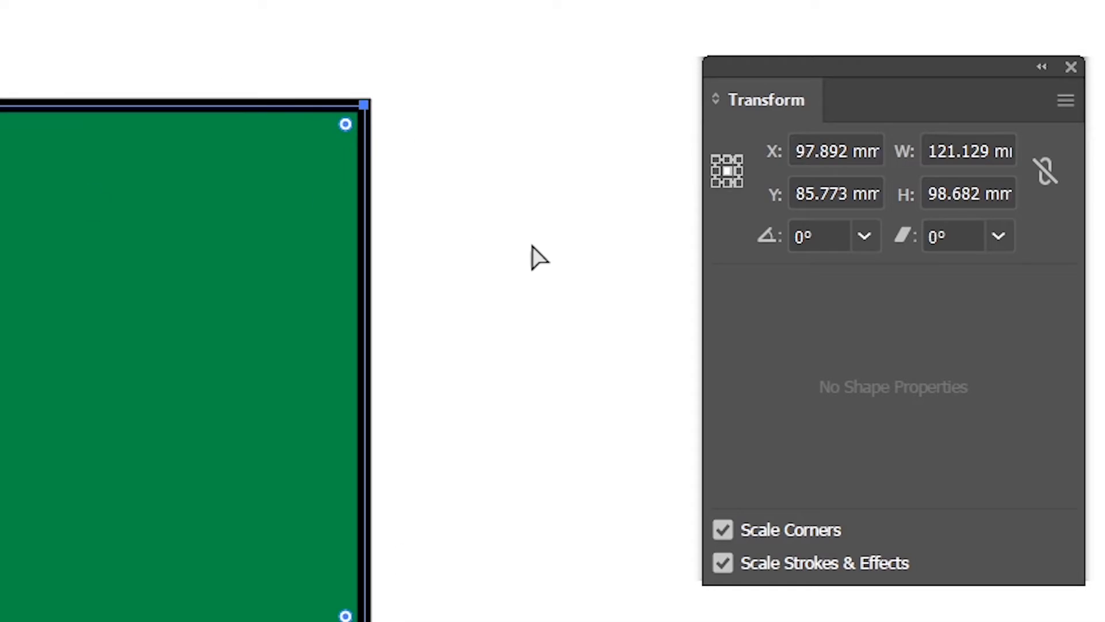
left_click(739, 158)
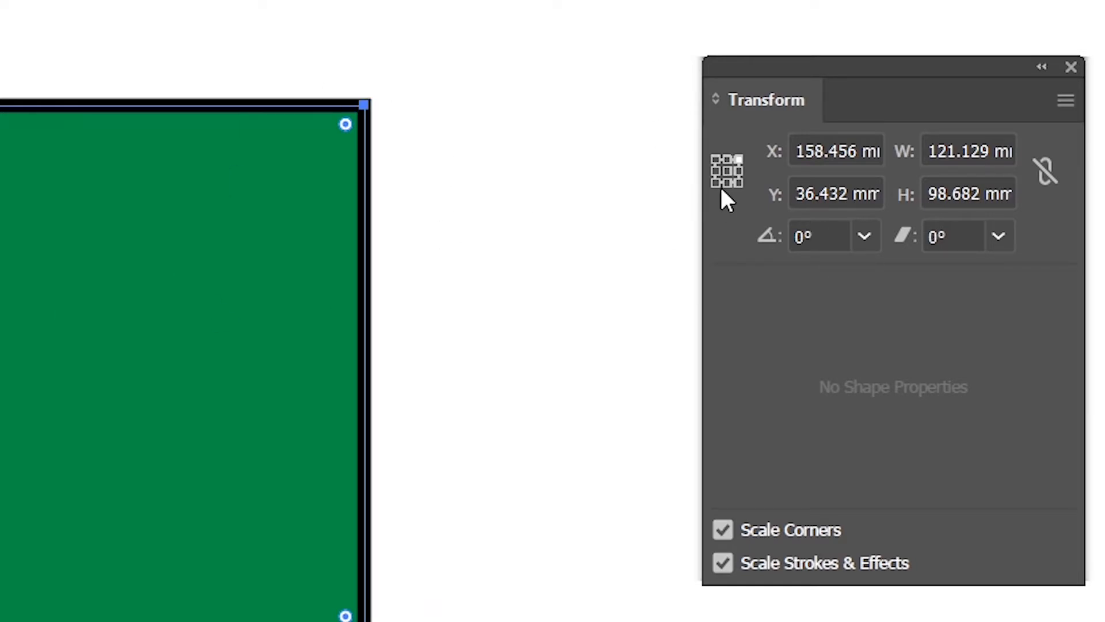
left_click(727, 172)
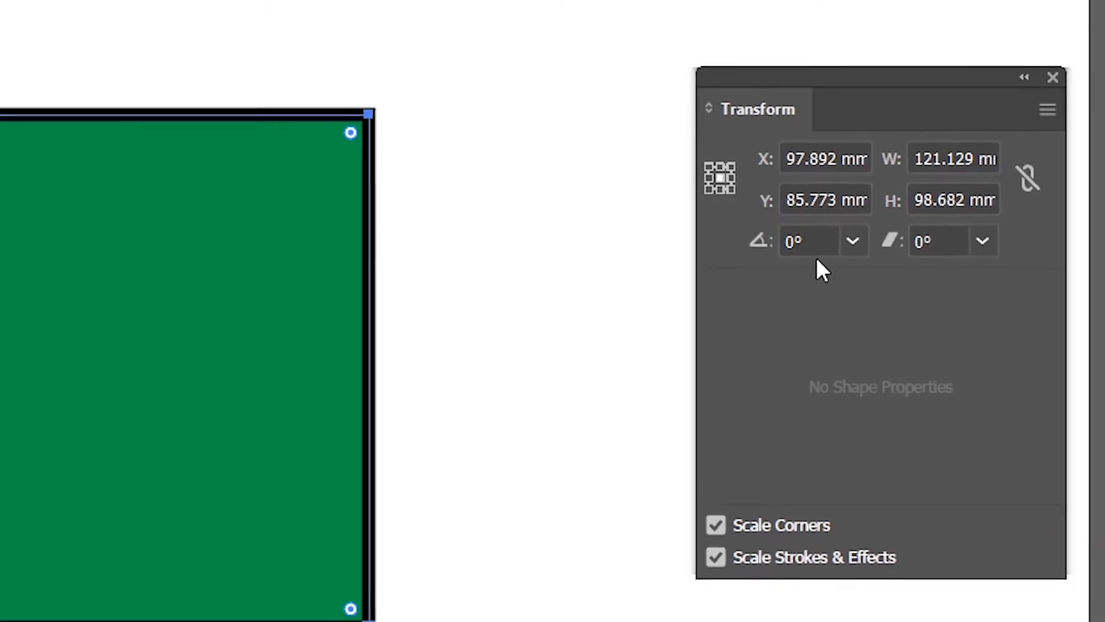
Rotate the green rectangle to 60° about its centre in 10° increments
left_click(823, 236)
key("shift+Up")
key("shift+Up")
key("shift+Up")
key("shift+Up")
key("shift+Up")
key("shift+Up")
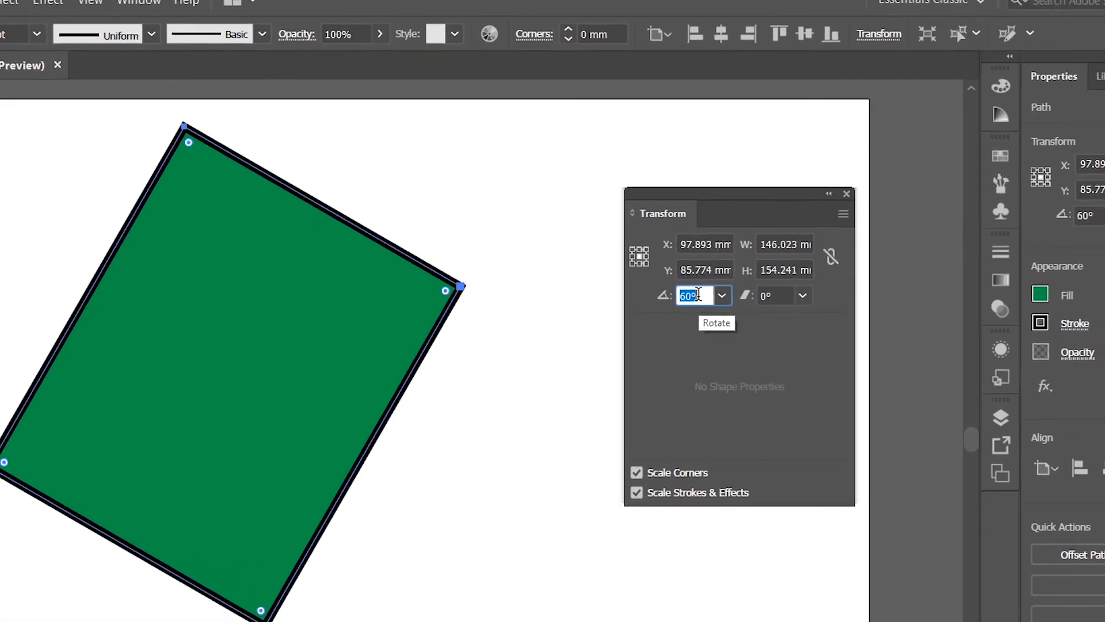
Bring the rectangle's rotation back to 0° in 10° increments
key("shift+Down")
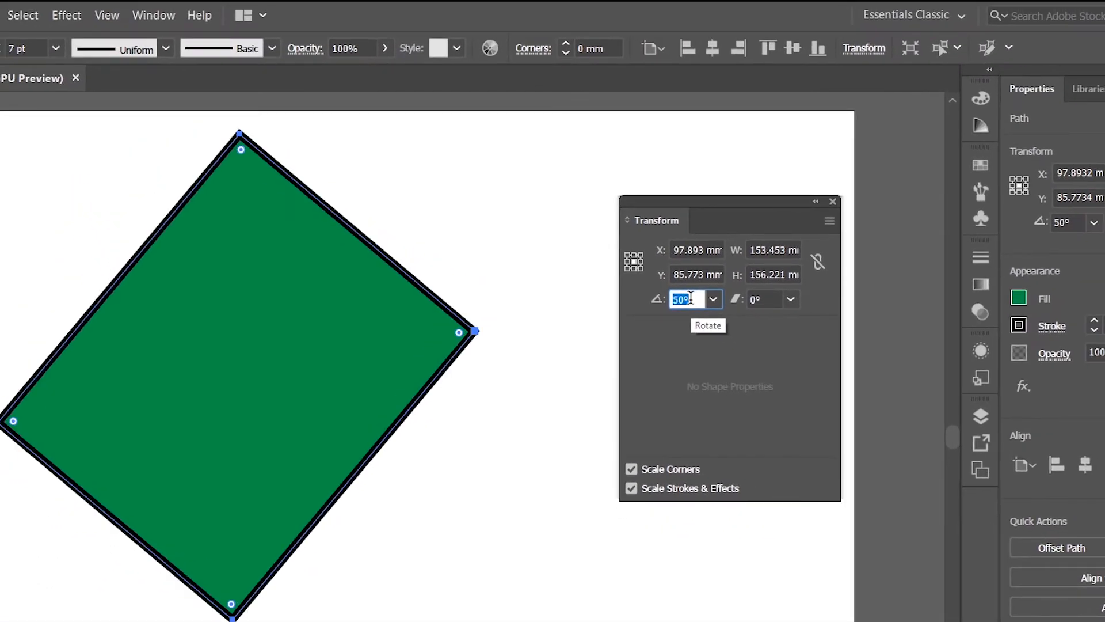
key("shift+Down")
key("shift+Down")
key("shift+Down")
key("shift+Down")
key("shift+Down")
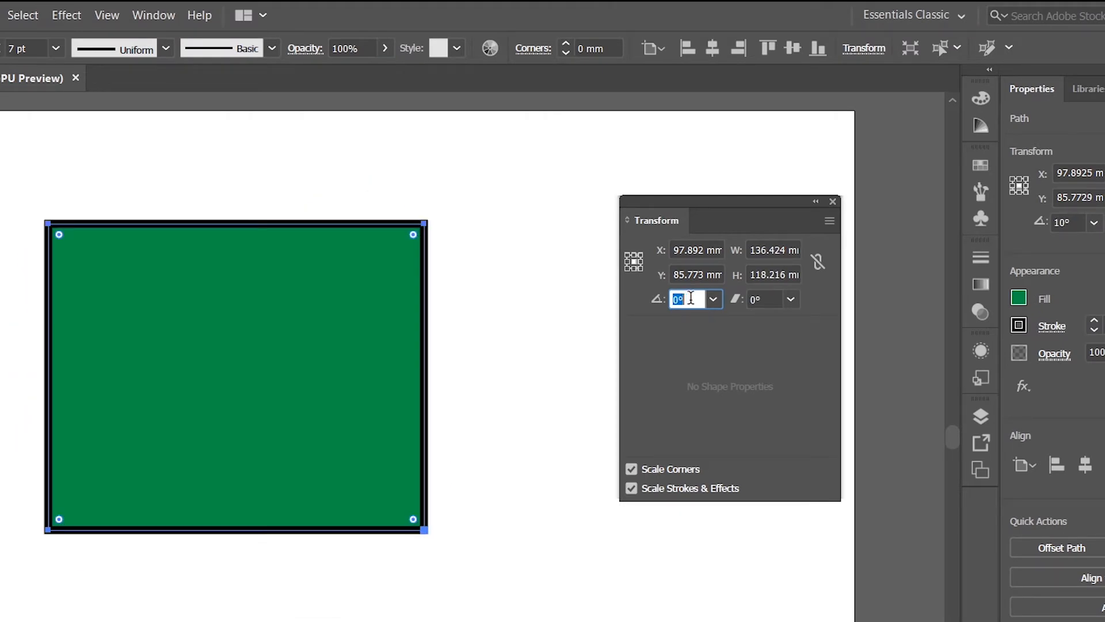
Make the rectangle's top-right corner the reference point and rotate the rectangle about it in 10° increments
left_click(640, 254)
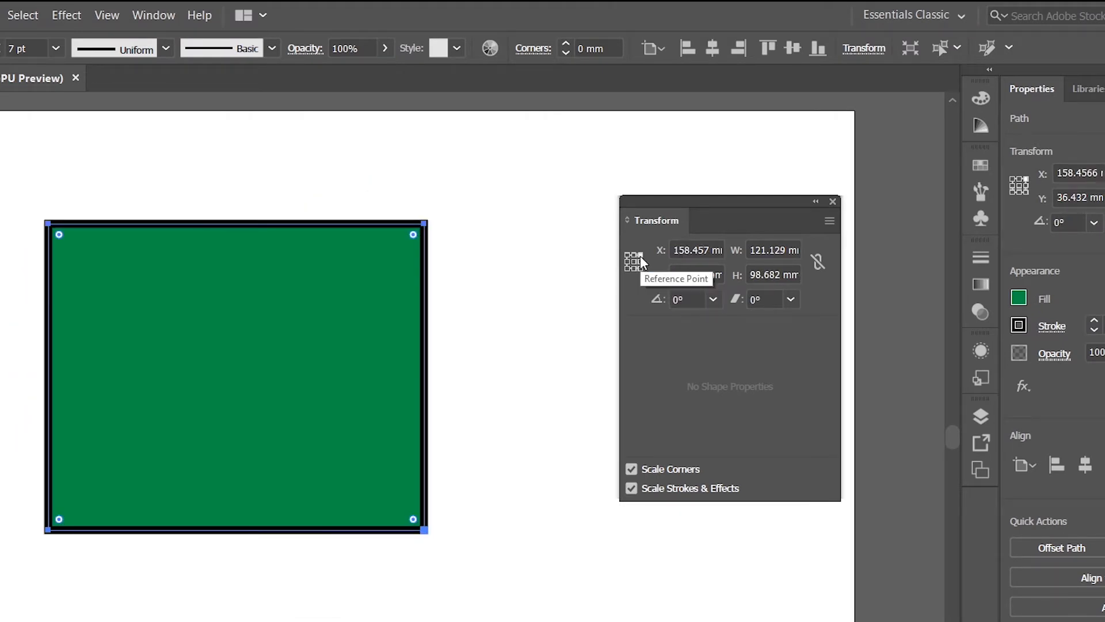
left_click(702, 295)
key("shift+Up")
key("shift+Up")
key("shift+Up")
key("shift+Up")
key("shift+Up")
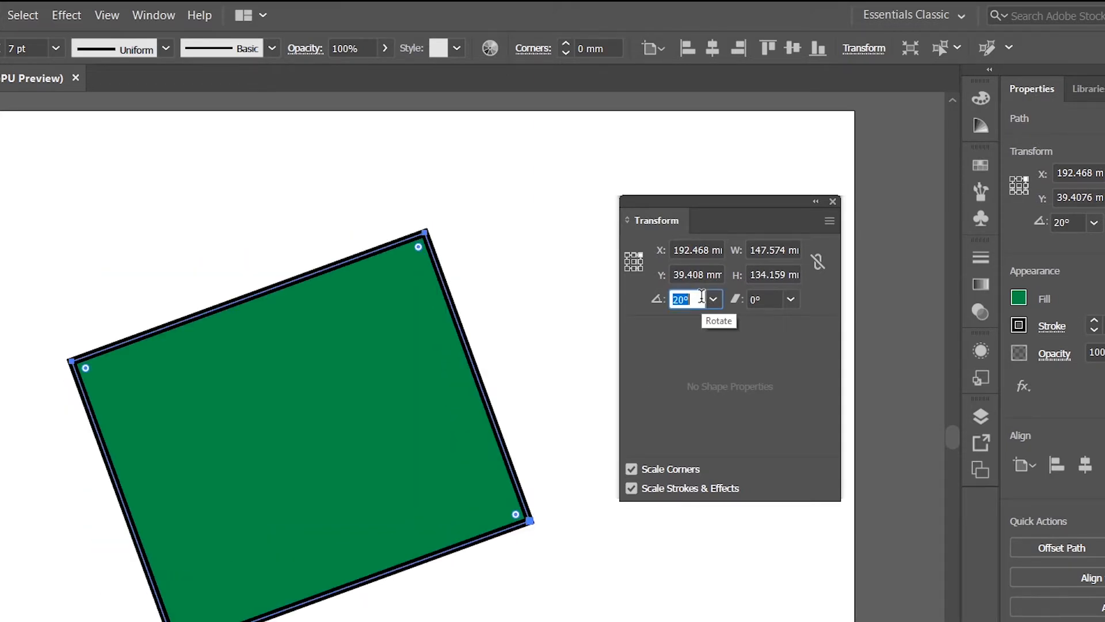
Return the rectangle's rotation to 0° and reset the reference point to its centre
key("shift+Down")
key("shift+Down")
key("shift+Down")
key("shift+Down")
key("shift+Down")
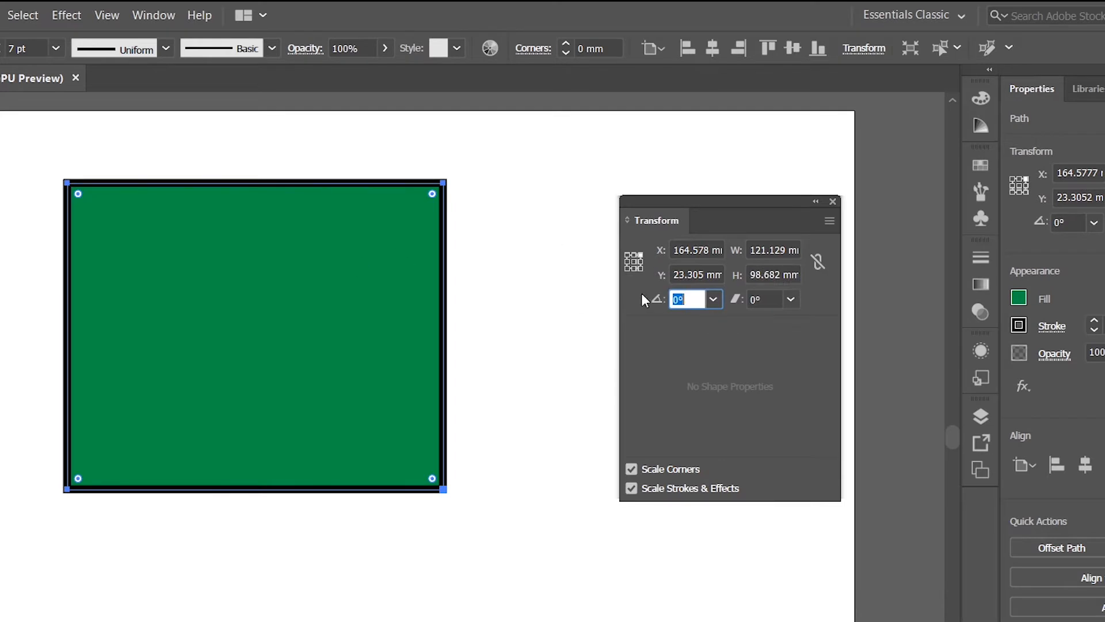
left_click(633, 262)
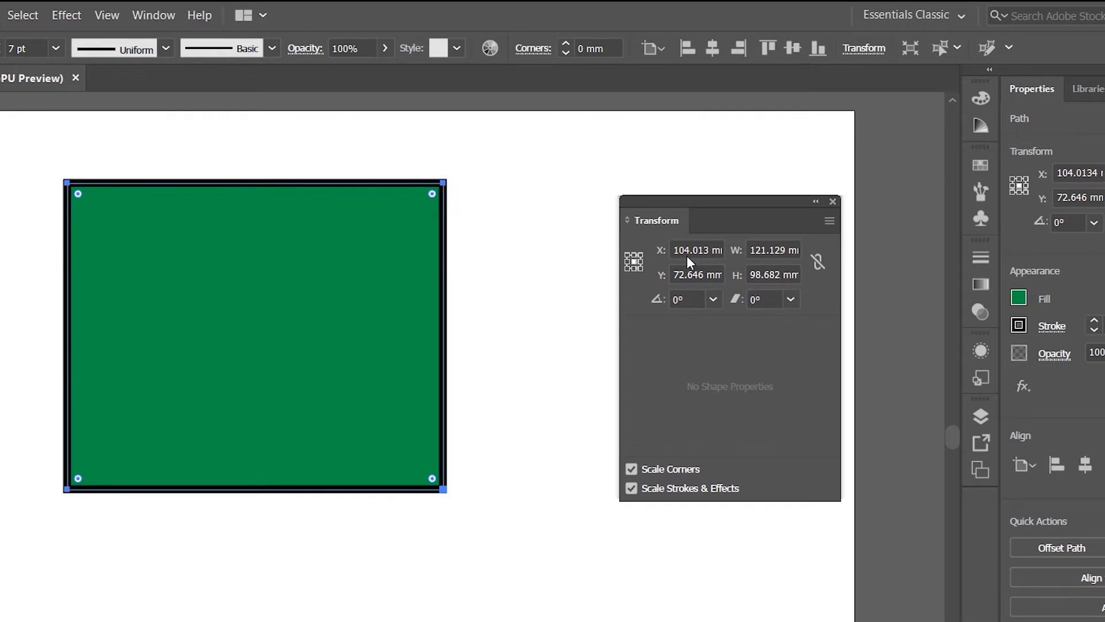
Move the rectangle up and left, and nudge it horizontally to about X 91.1 mm, Y 62.0 mm
left_click_drag(272, 295, 207, 264)
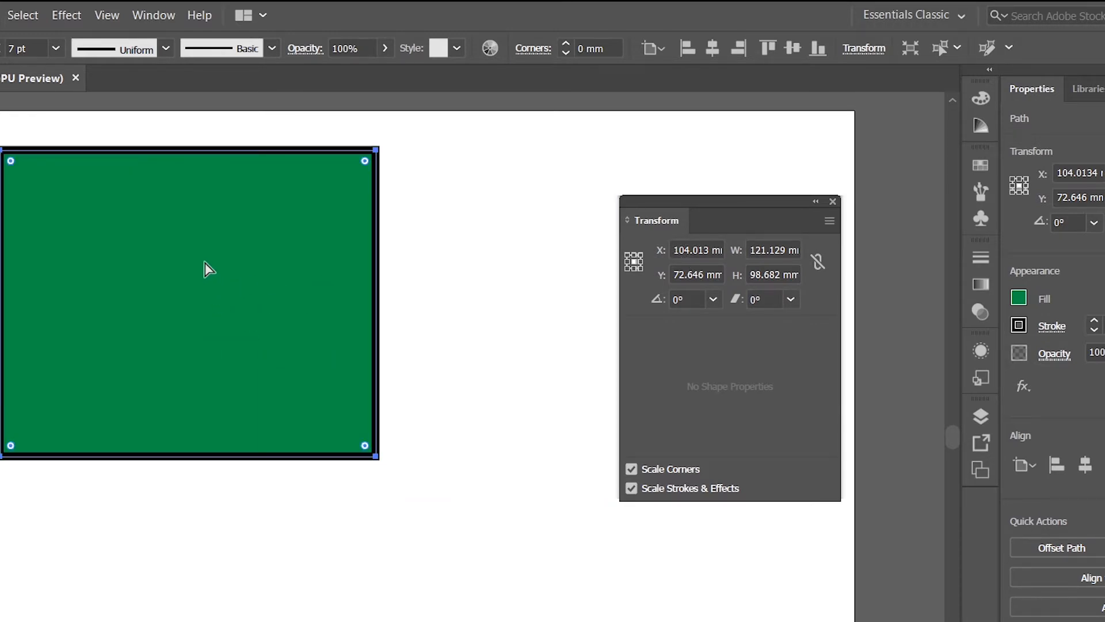
key("Right")
key("Right")
key("Right")
key("Right")
key("Right")
key("Right")
key("Right")
key("Right")
key("Right")
key("Right")
key("Right")
key("Right")
key("Right")
key("Right")
key("Right")
key("Right")
key("Right")
key("Right")
key("Right")
key("Right")
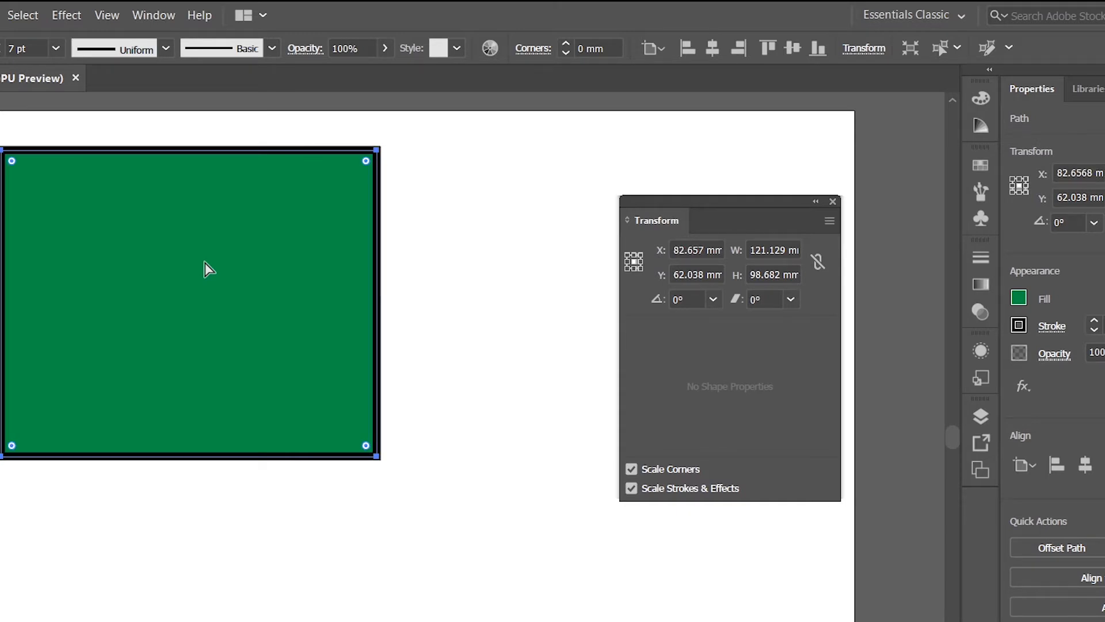
key("Right")
key("Right")
key("Right")
key("Right")
key("Right")
key("Right")
key("Right")
key("Left")
key("Left")
key("Left")
key("Left")
key("Left")
key("Left")
key("Left")
key("Left")
key("Left")
key("Left")
key("Left")
key("Left")
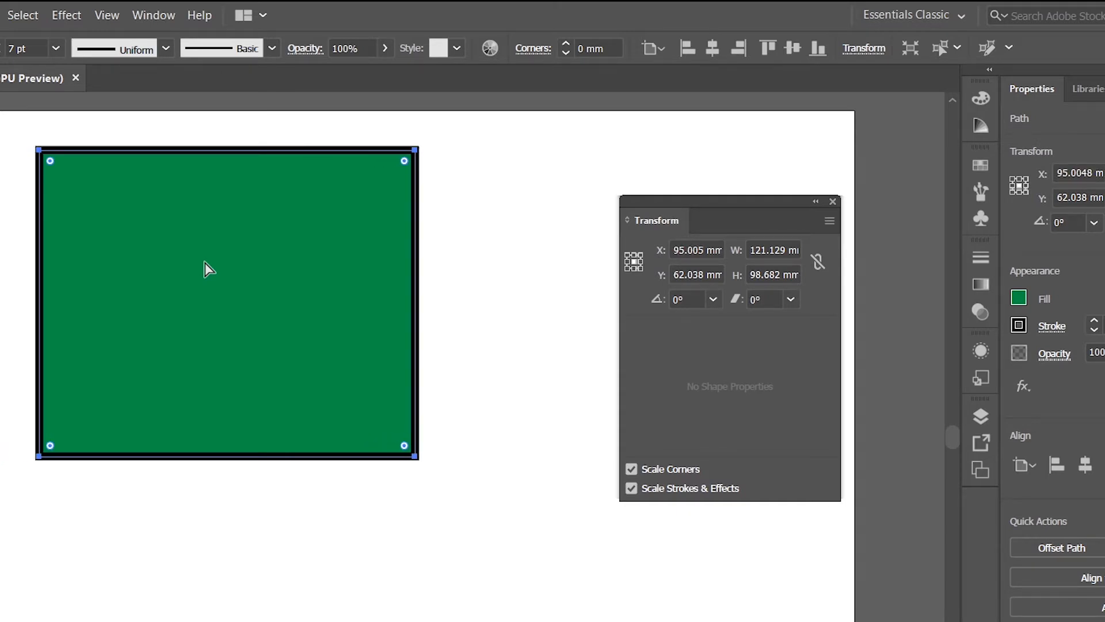
Nudge the rectangle down and partly back up to about Y 68.4 mm
key("Down")
key("Down")
key("Down")
key("Down")
key("Down")
key("Down")
key("Down")
key("Down")
key("Down")
key("Down")
key("Down")
key("Down")
key("Down")
key("Down")
key("Down")
key("Down")
key("Down")
key("Down")
key("Down")
key("Down")
key("Down")
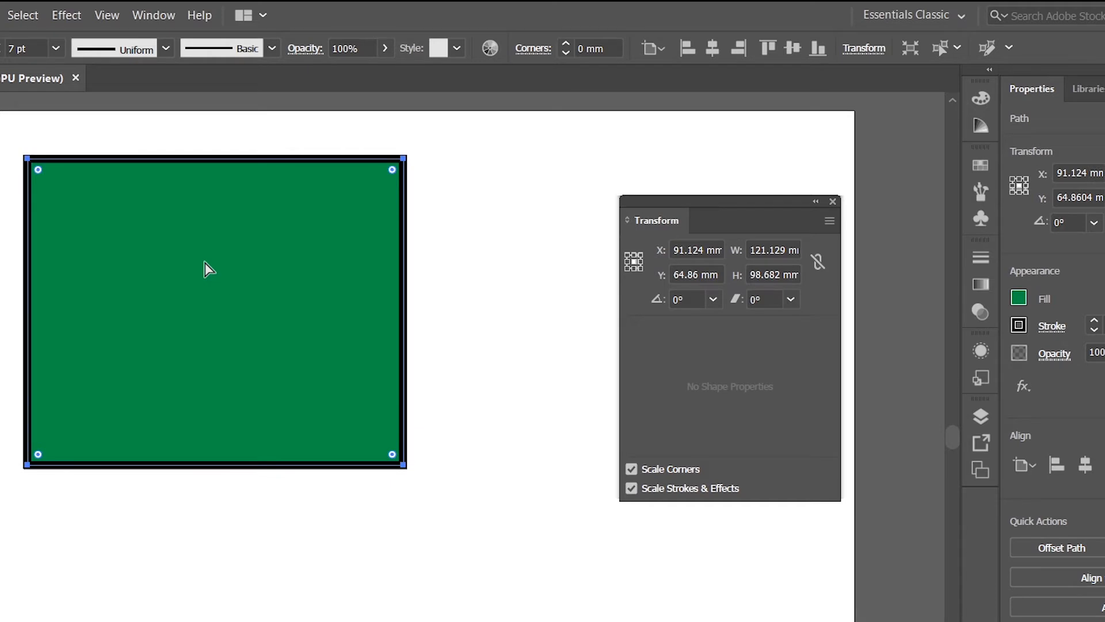
key("Down")
key("Down")
key("Down")
key("Down")
key("Down")
key("Down")
key("Down")
key("Down")
key("Down")
key("Up")
key("Up")
key("Up")
key("Up")
key("Up")
key("Up")
key("Up")
key("Up")
key("Up")
key("Up")
key("Up")
key("Up")
key("Up")
key("Up")
key("Up")
key("Up")
key("Up")
key("Up")
key("Up")
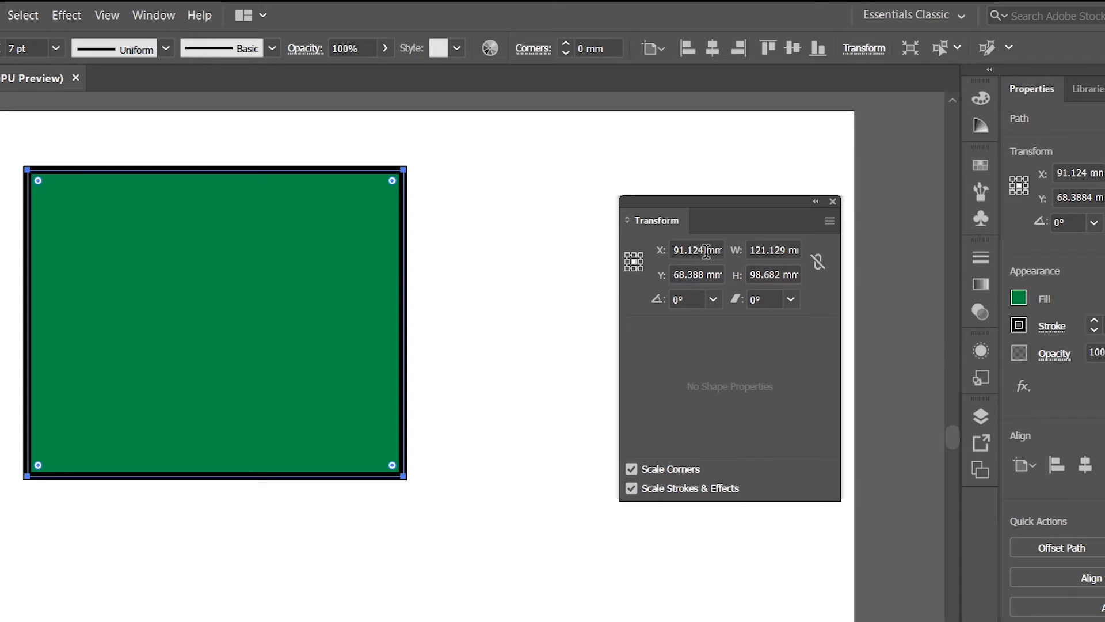
Raise the rectangle's X position in 10 mm increments to 120 mm and bring it back to 110 mm
left_click(706, 251)
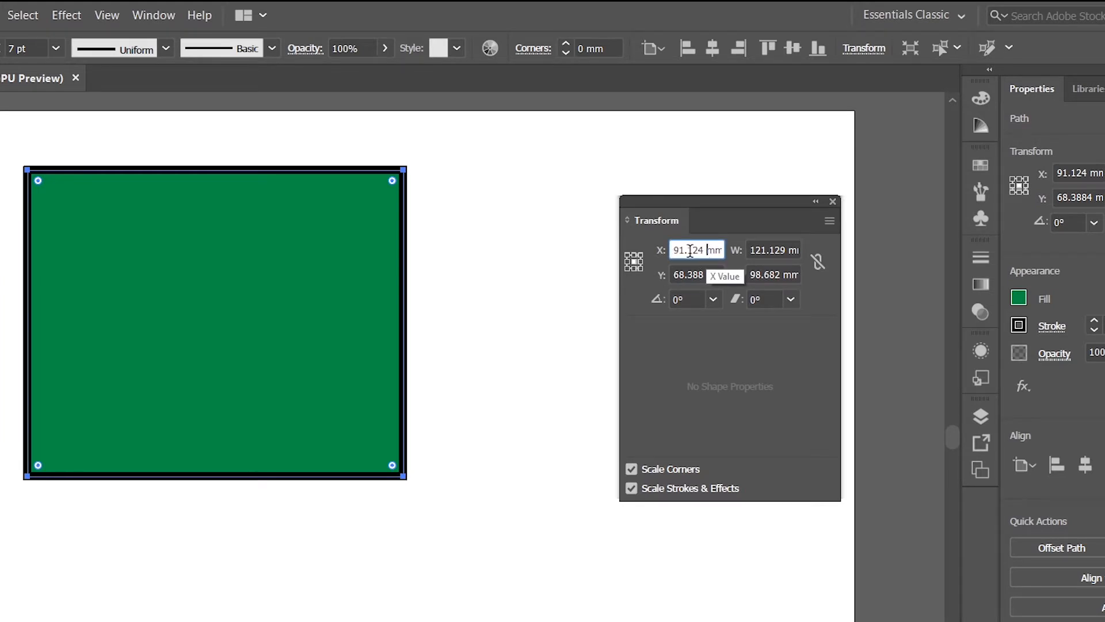
key("shift+Up")
key("shift+Up")
key("shift+Up")
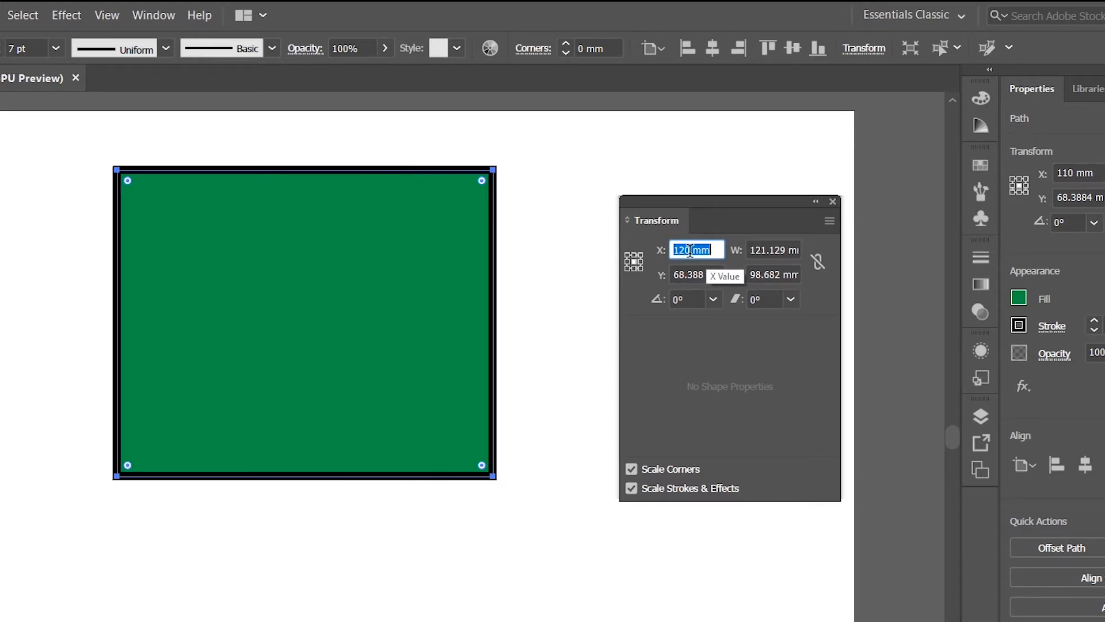
key("shift+Down")
Adjust the rectangle's X position up and down around 110 mm in 1 mm increments
key("Up")
key("Up")
key("Up")
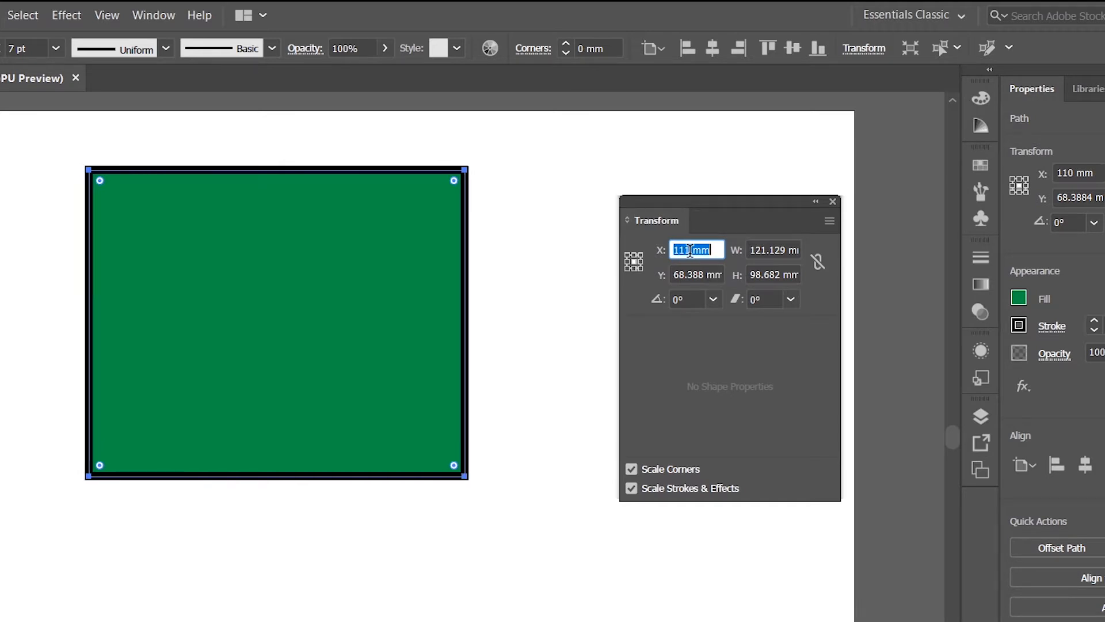
key("Up")
key("Down")
key("Down")
key("Down")
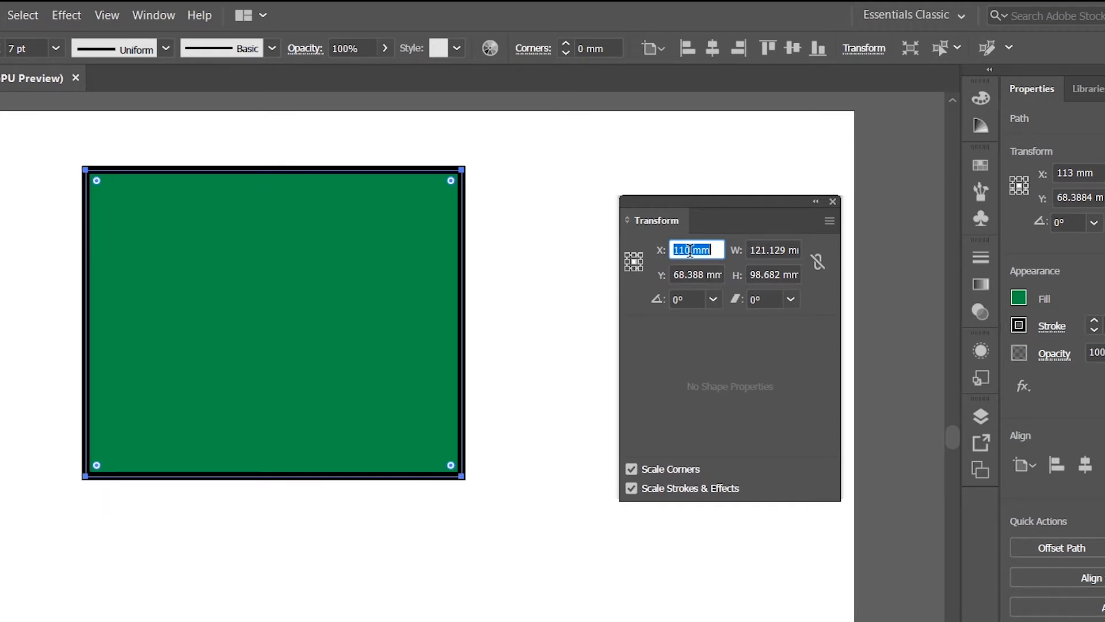
key("Down")
key("Down")
key("Up")
Vary the rectangle's X position in 10 mm increments, and fine-tune it to 114 mm in 1 mm increments
key("shift+Up")
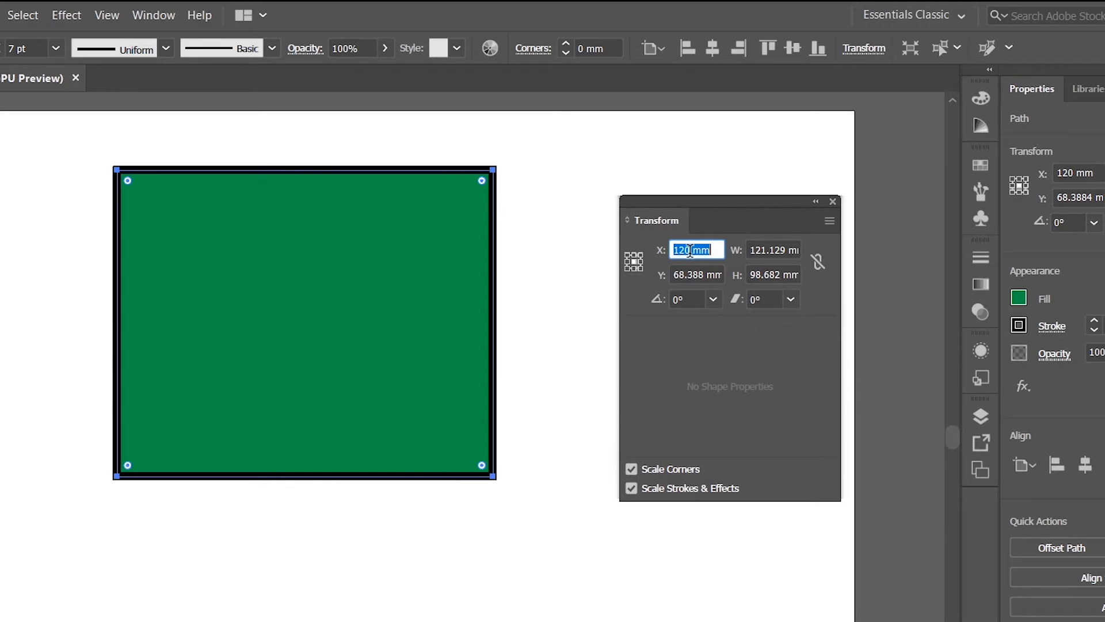
key("shift+Up")
key("shift+Down")
key("shift+Down")
key("Up")
key("Up")
key("Up")
key("Up")
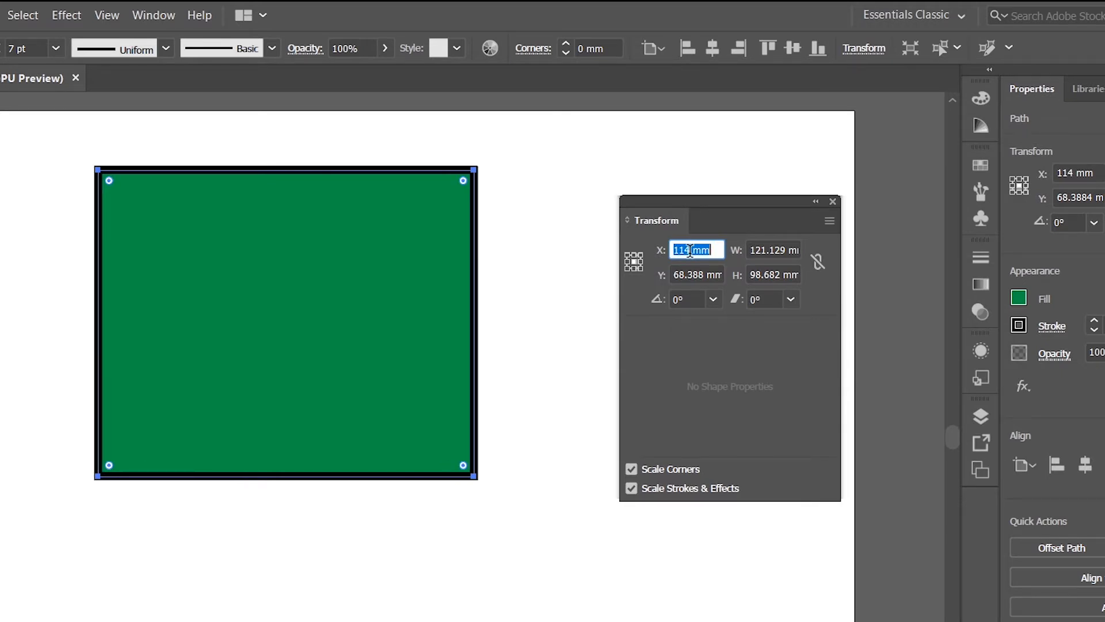
Set the rectangle's position to X 109 mm and Y 76 mm
scroll(690, 251, "down", 20)
scroll(690, 250, "up", 20)
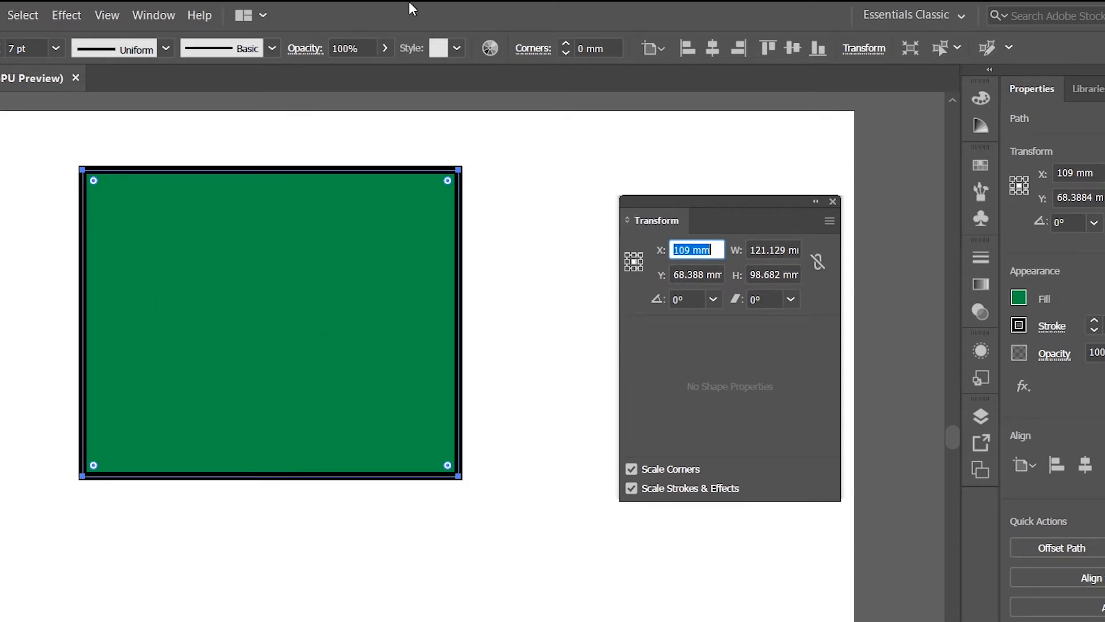
left_click(706, 267)
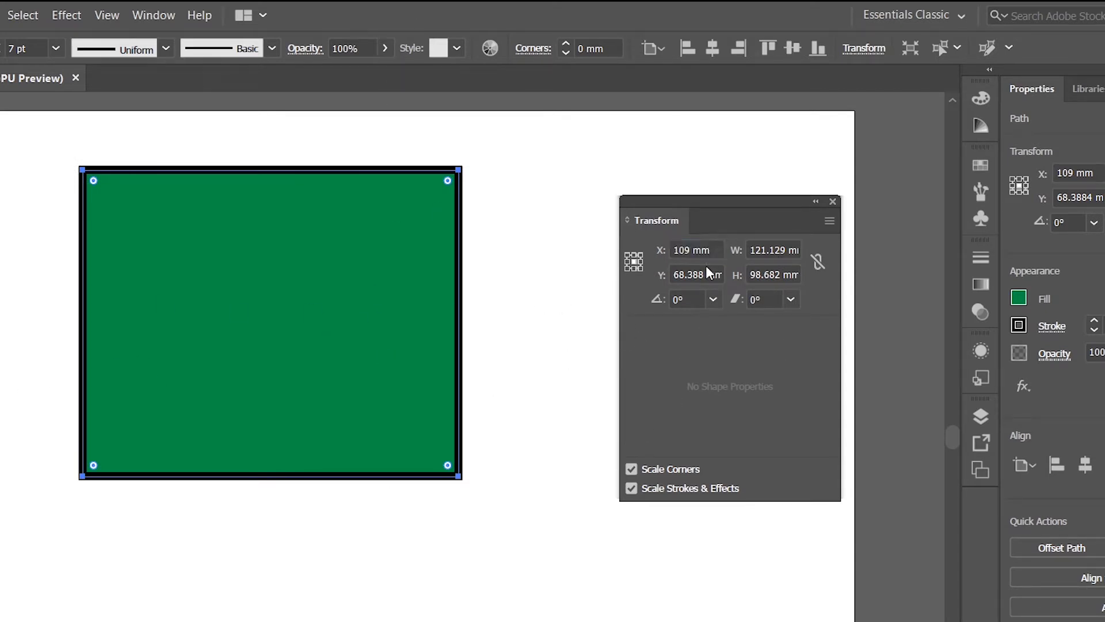
triple_click(701, 268)
type("76")
key("Return")
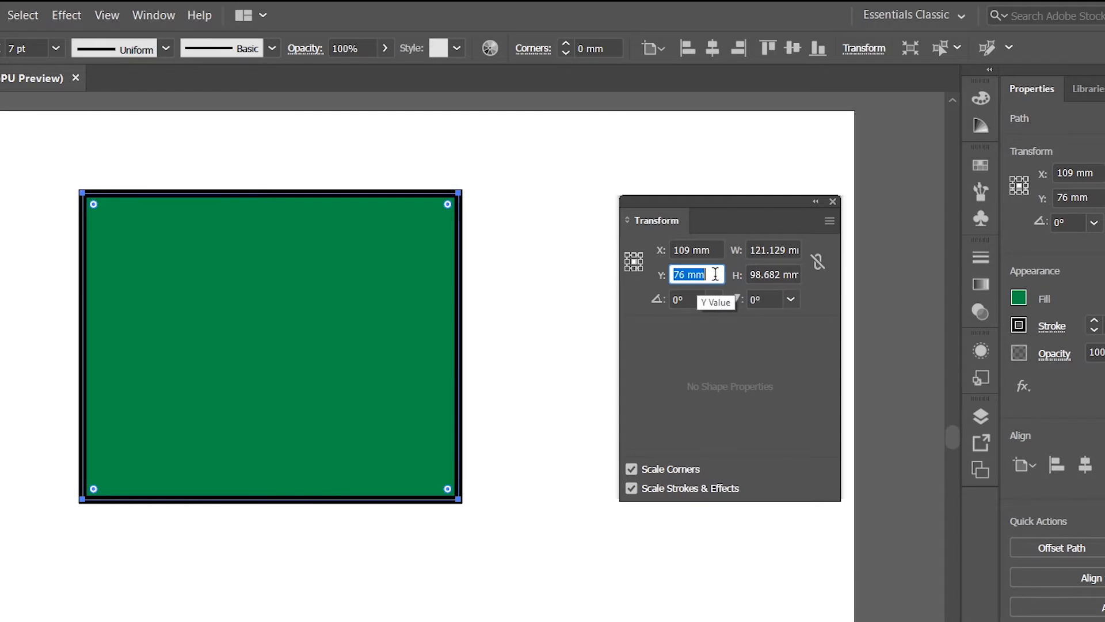
Try setting the rectangle's Y position in inches with the value 44inch
type("44inc")
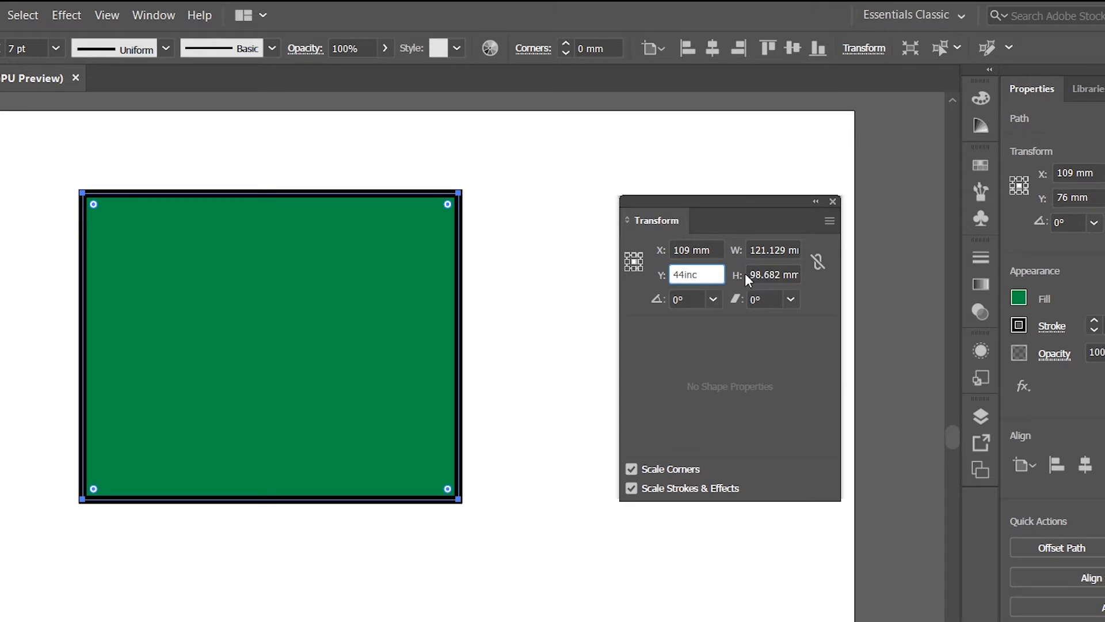
type("h")
key("Tab")
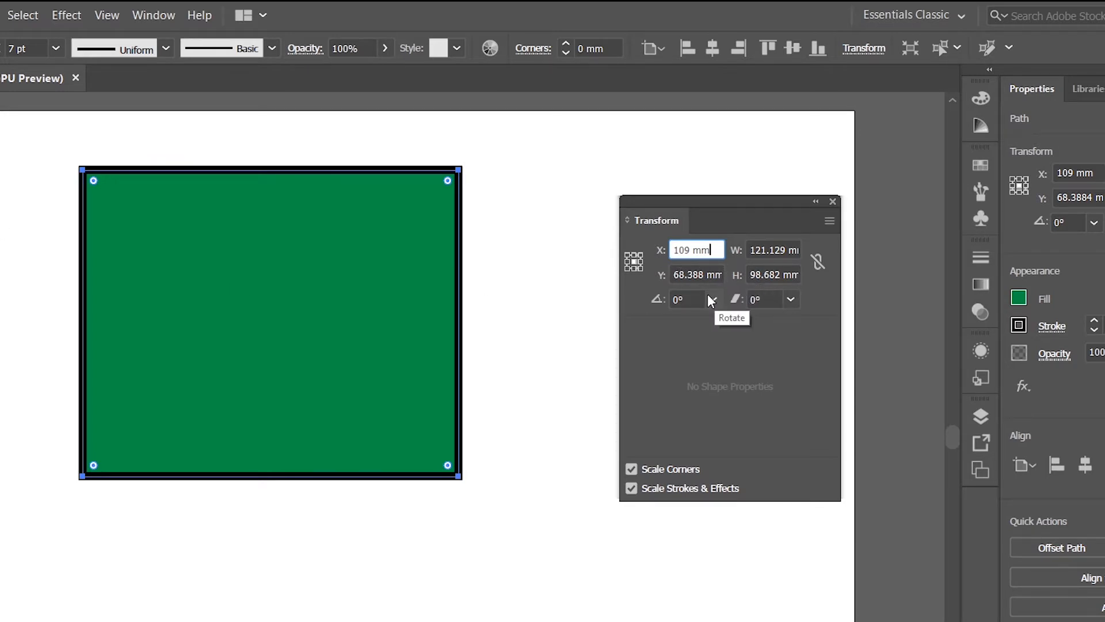
scroll(743, 265, "up", 1)
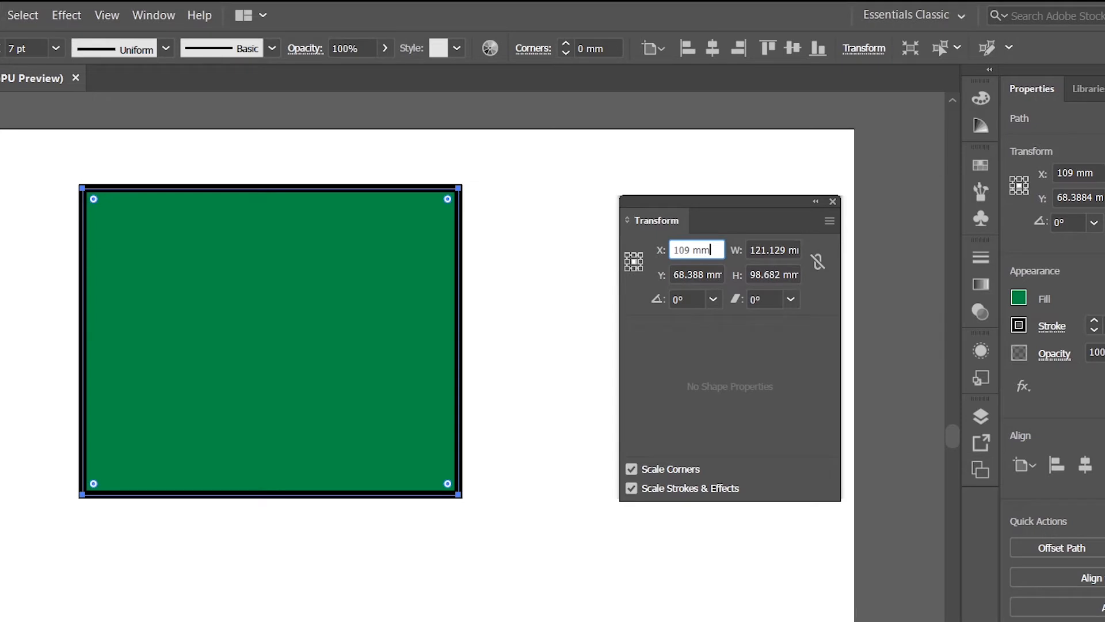
Resize the rectangle freehand with the Selection tool to about 143 mm wide and 110 mm high
key("v")
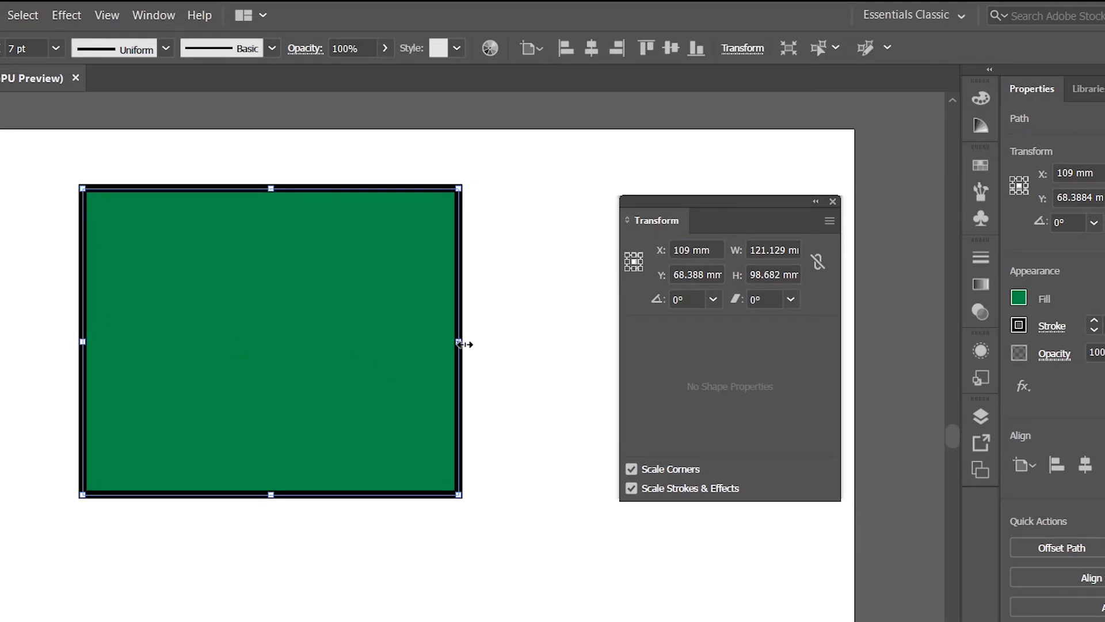
left_click_drag(460, 344, 569, 342)
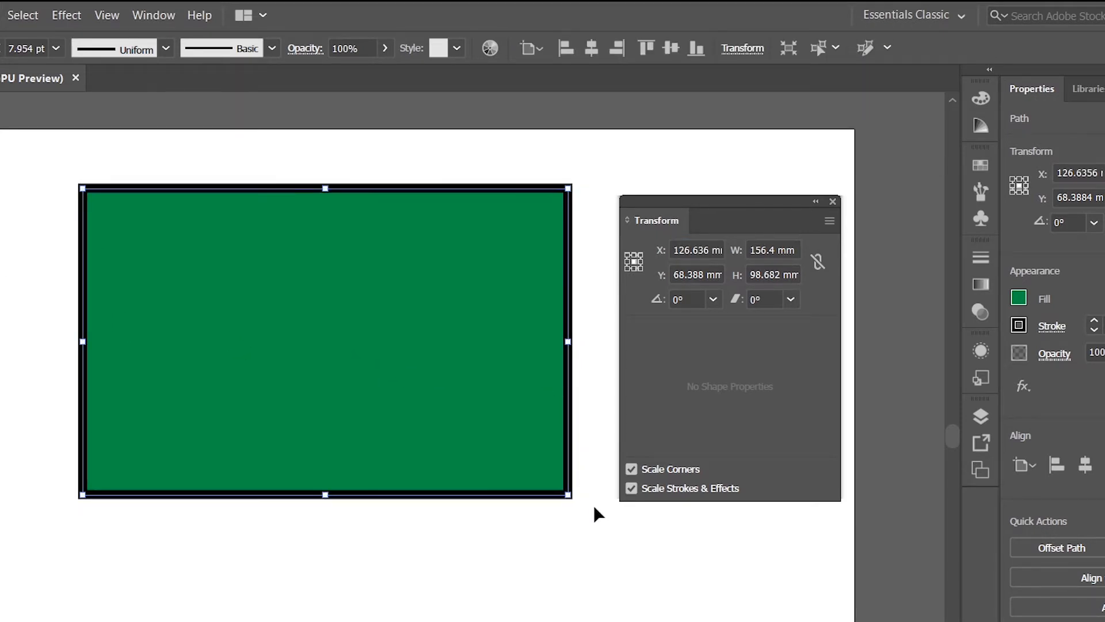
left_click_drag(568, 494, 525, 528)
Vary the rectangle's width in the Transform values, including 190 mm and 140 mm, and finish at 150 mm using 10 mm increments
left_click(771, 249)
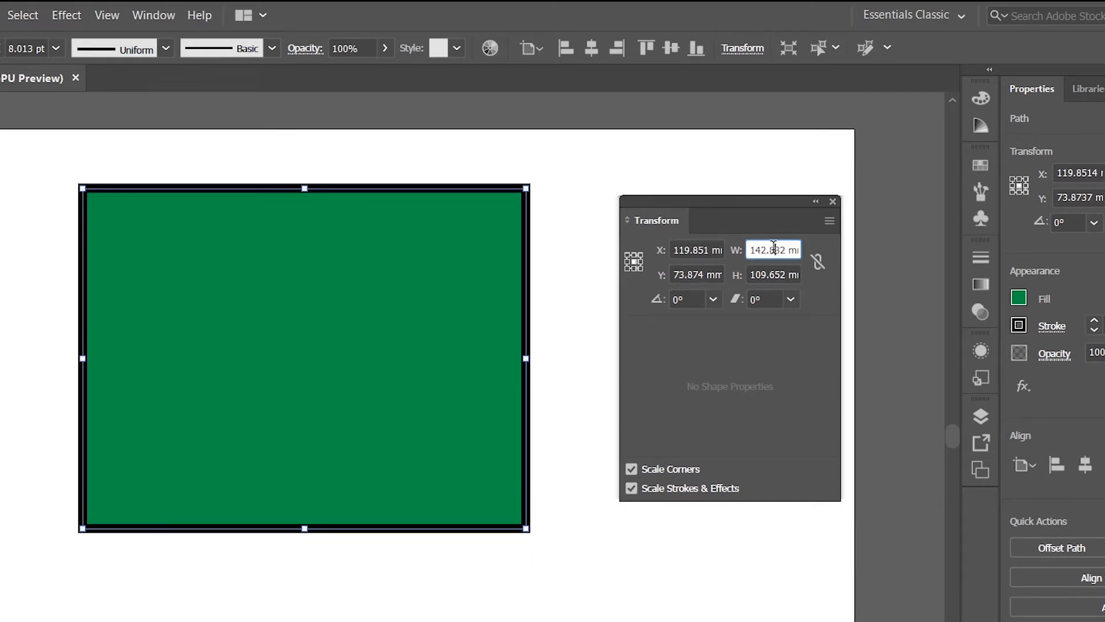
type("200")
key("Return")
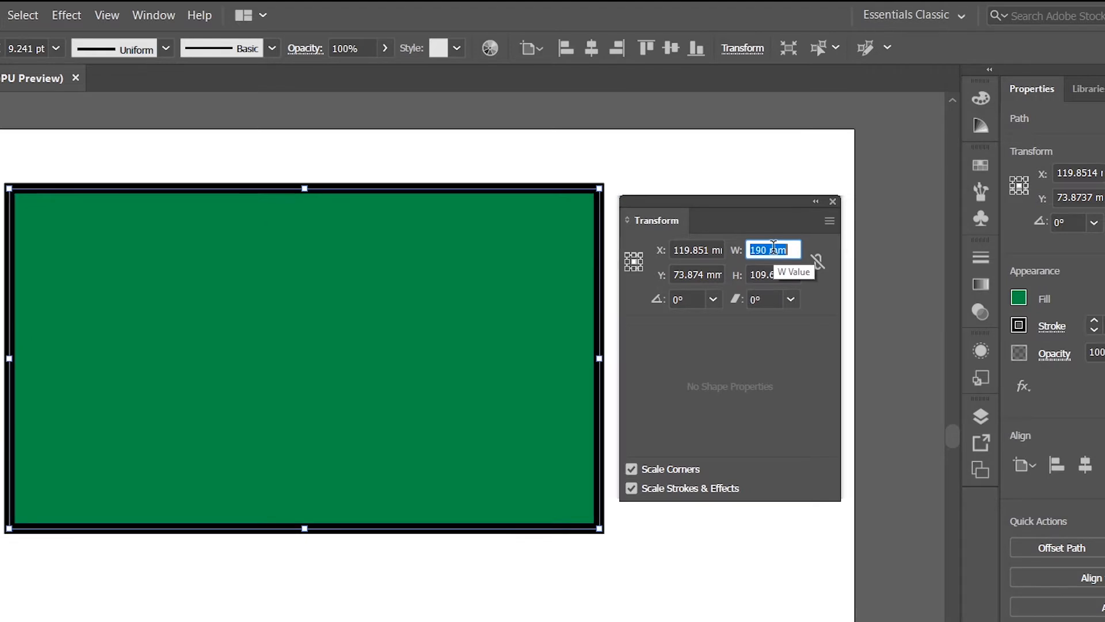
type("120")
key("Return")
key("shift+Up")
key("shift+Up")
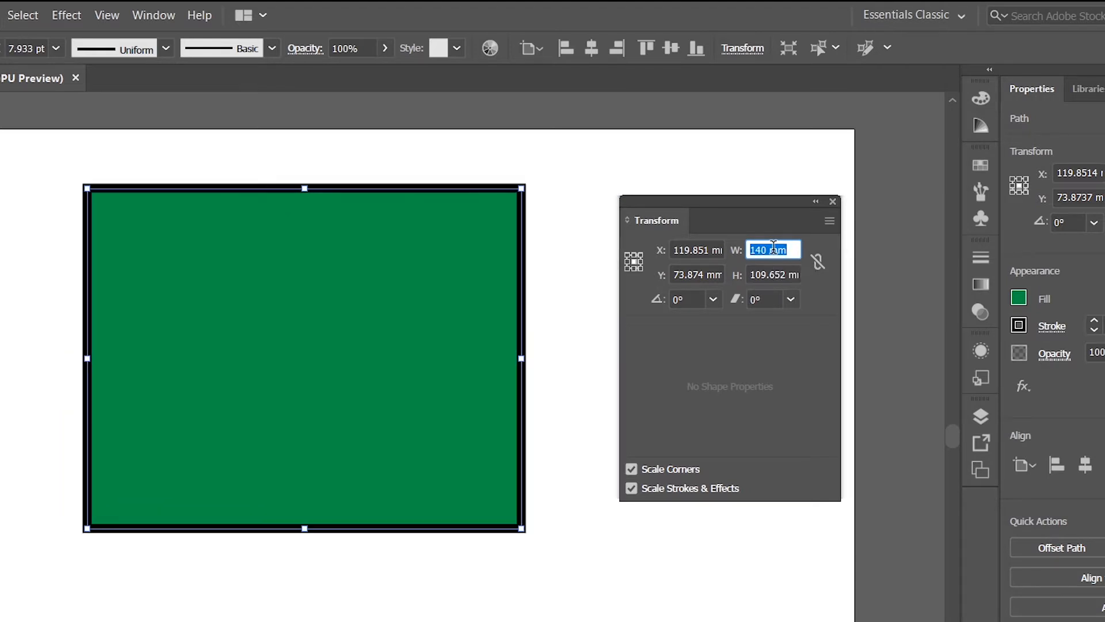
key("shift+Up")
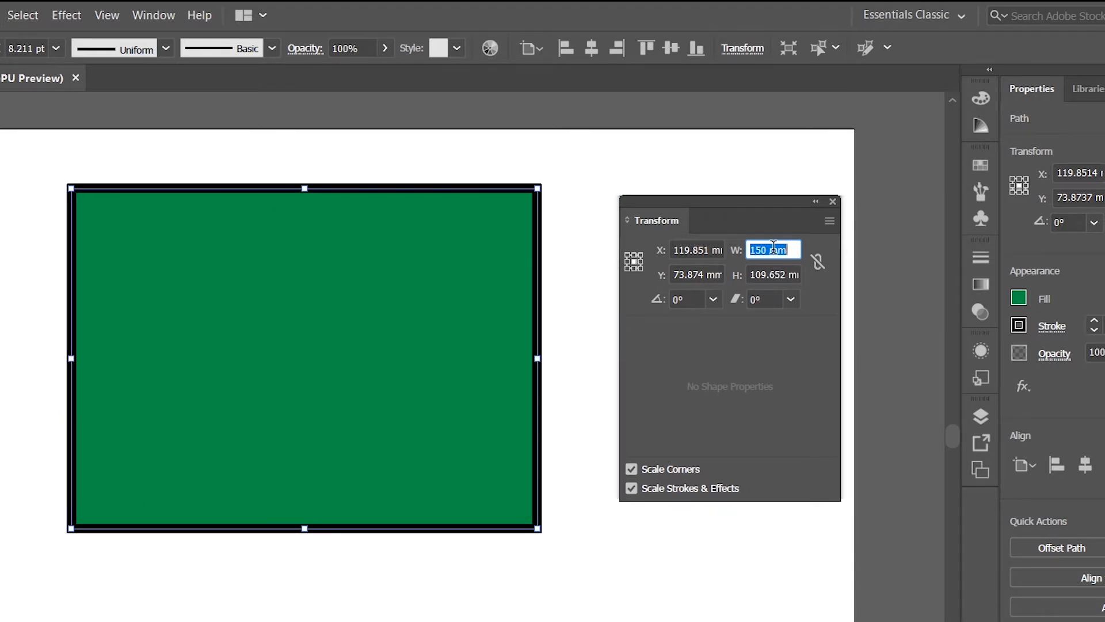
Constrain the width and height proportions and enlarge the rectangle freehand to about 167 mm wide
left_click(817, 262)
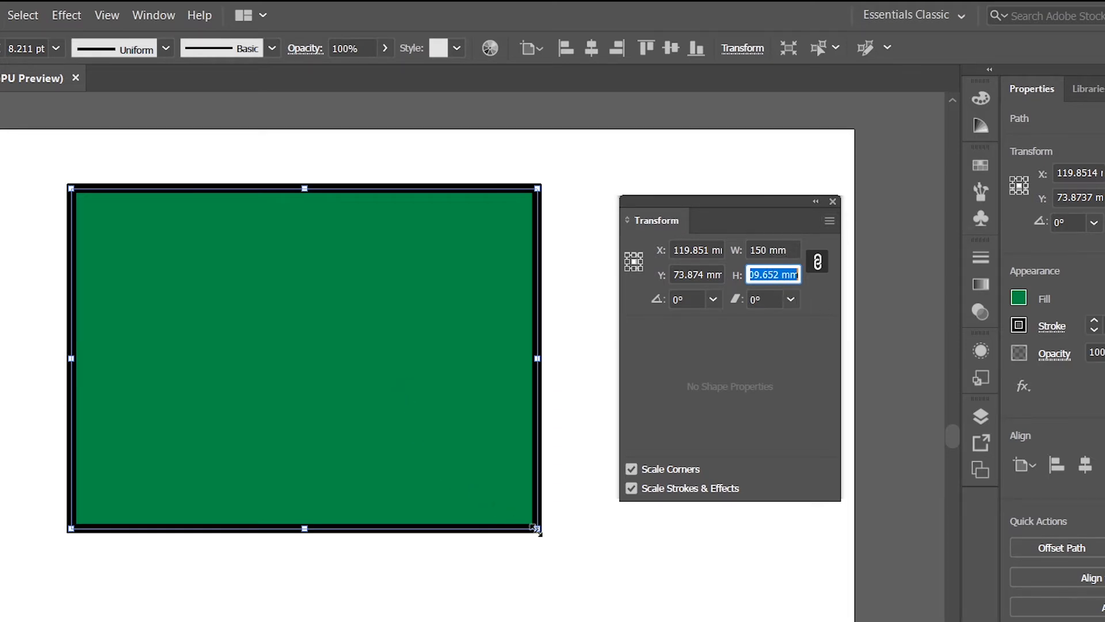
left_click_drag(536, 529, 590, 582)
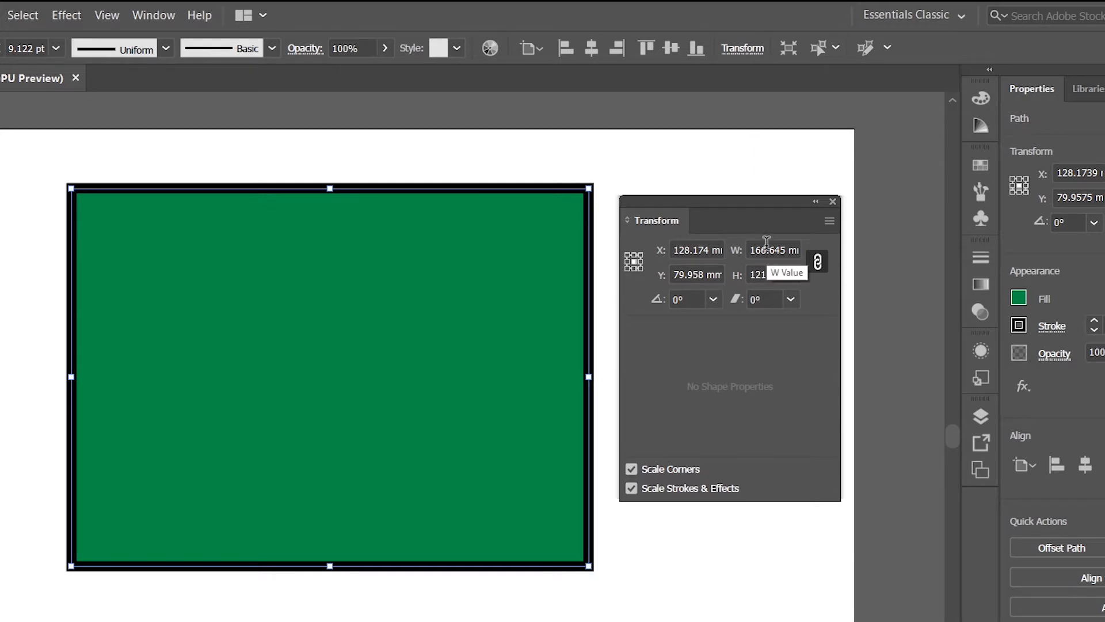
Set the rectangle's width to 173 mm with its proportions constrained, and turn the proportion constraint off
left_click(767, 249)
type("176")
key("Return")
key("Up")
key("Up")
key("Up")
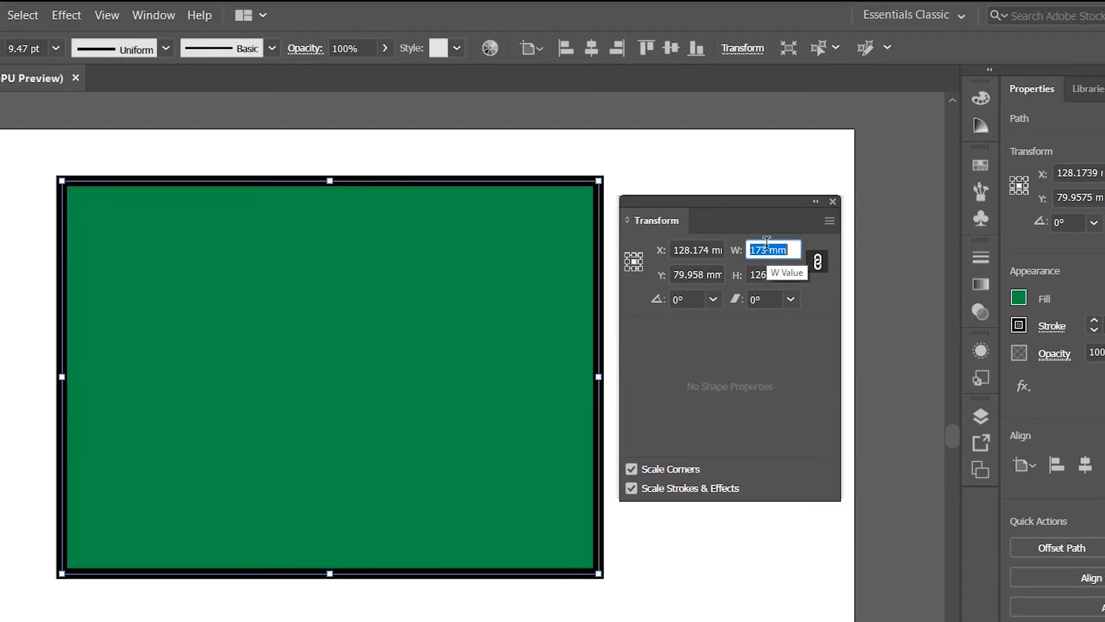
left_click(766, 382)
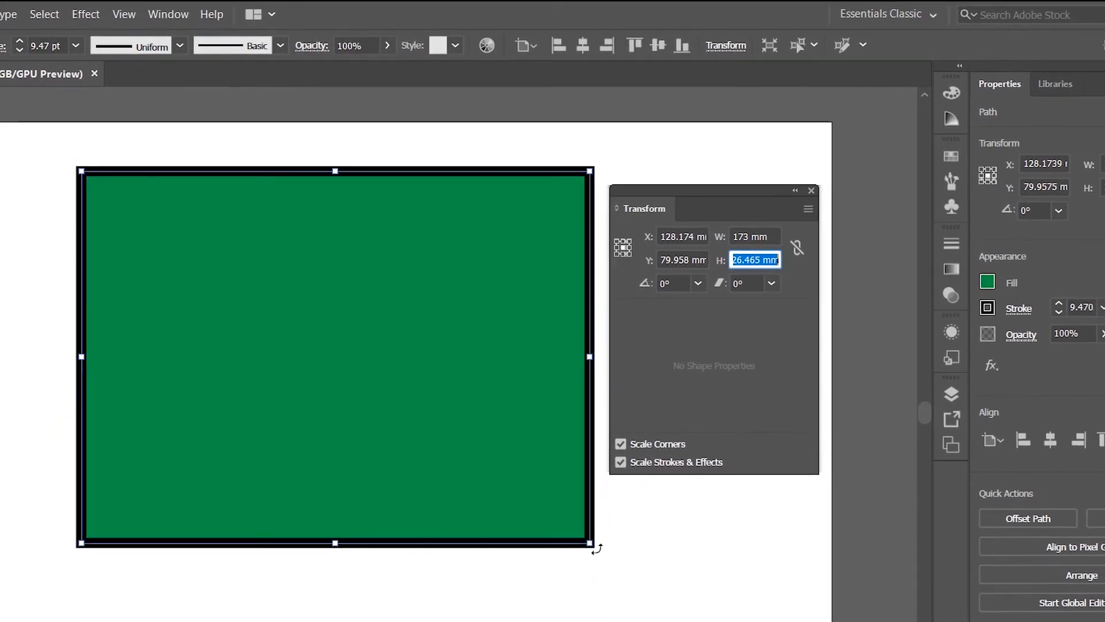
Rotate the rectangle freehand about its center and return its rotation angle to 0°
left_click_drag(599, 556, 283, 560)
left_click_drag(225, 519, 150, 359)
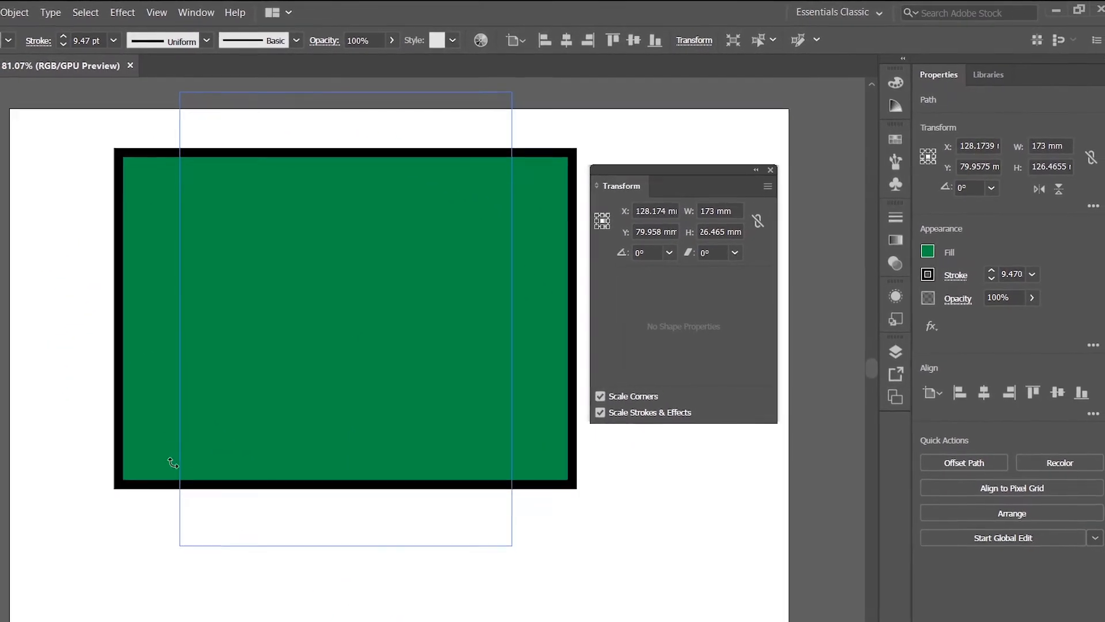
double_click(651, 250)
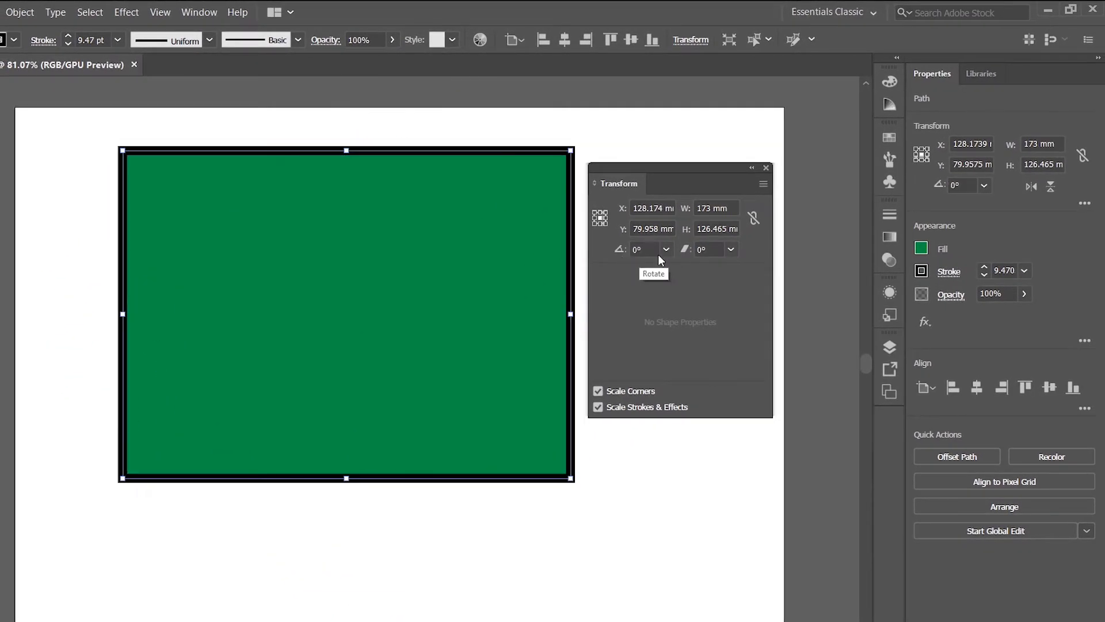
type("0")
key("Return")
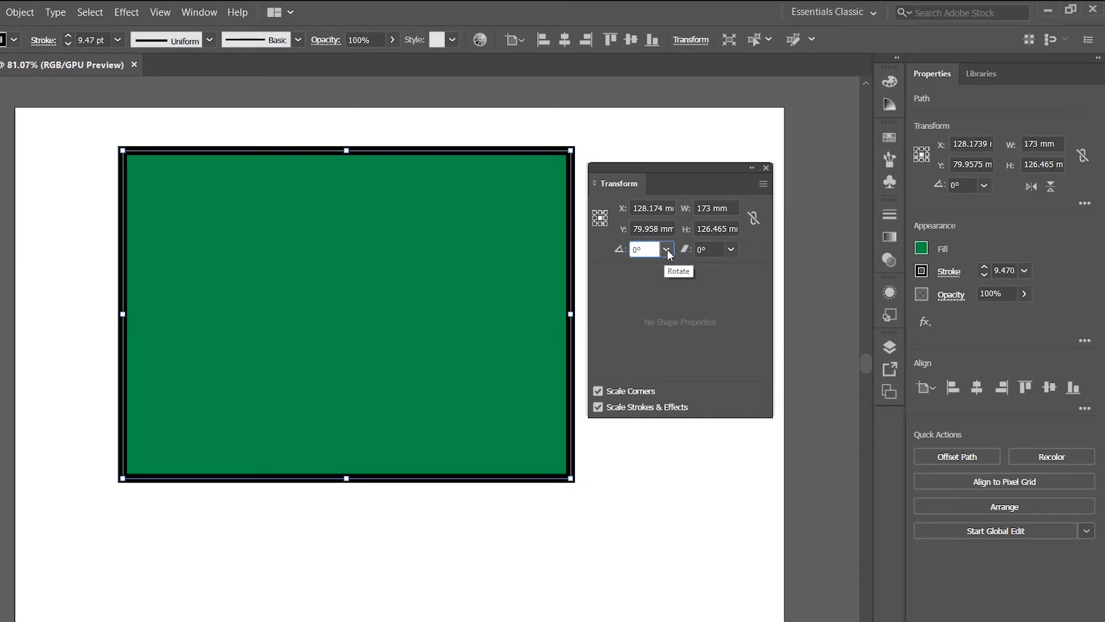
Rotate the rectangle with the 150° preset angle and restore it with the 0° preset
left_click(667, 249)
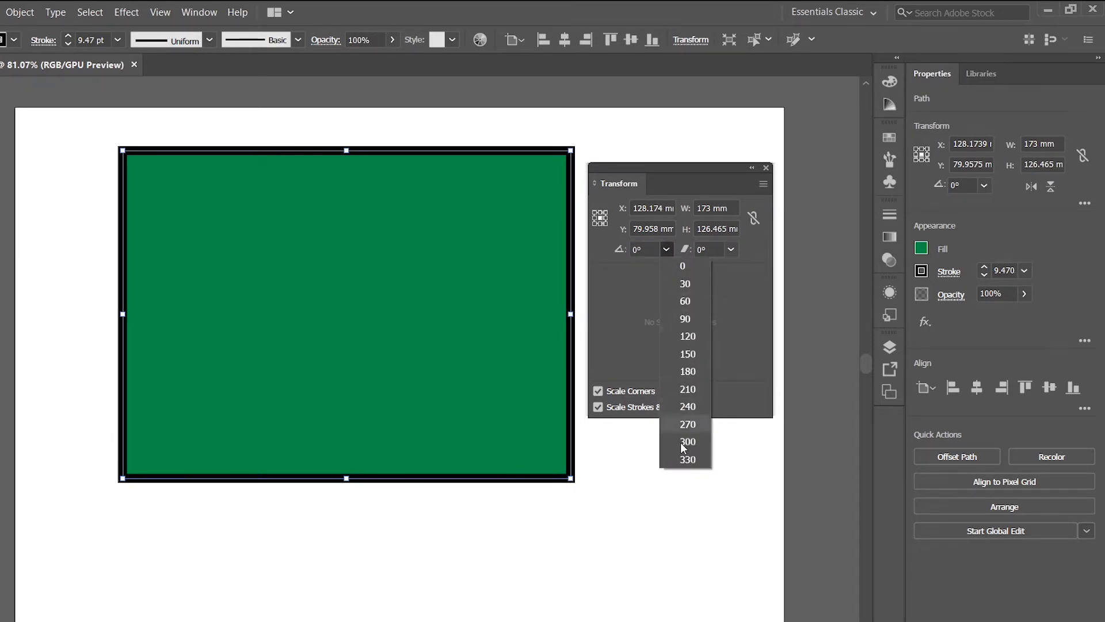
left_click(689, 352)
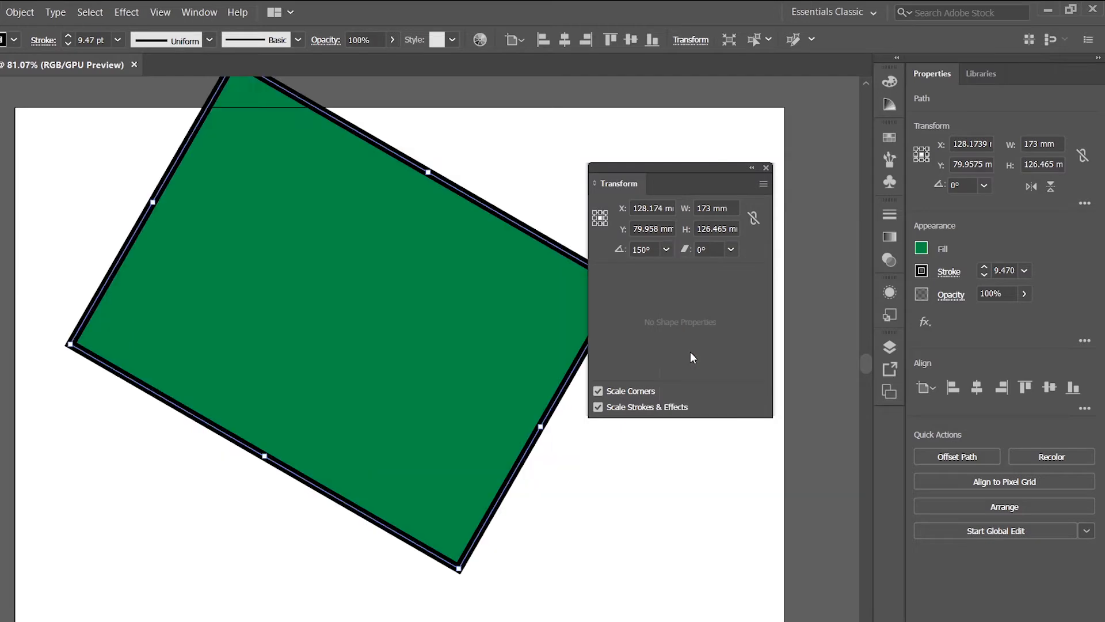
left_click(667, 250)
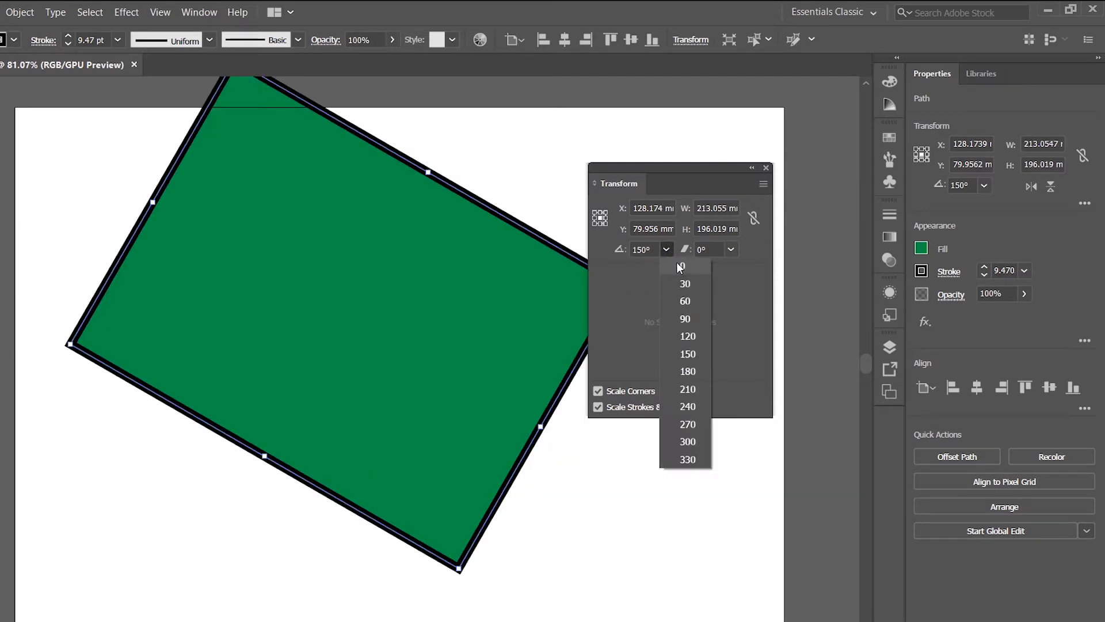
left_click(679, 265)
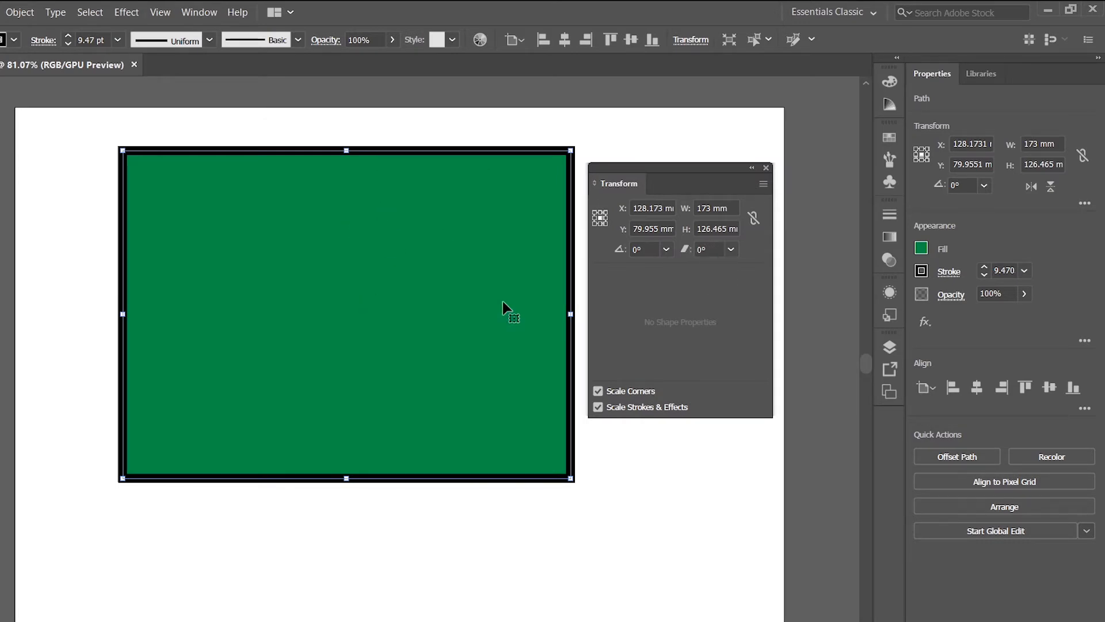
Shear the rectangle progressively in positive 10° increments
left_click(715, 249)
key("shift+Up")
key("shift+Up")
key("shift+Up")
key("shift+Up")
key("shift+Up")
key("shift+Up")
key("shift+Up")
key("shift+Up")
key("shift+Up")
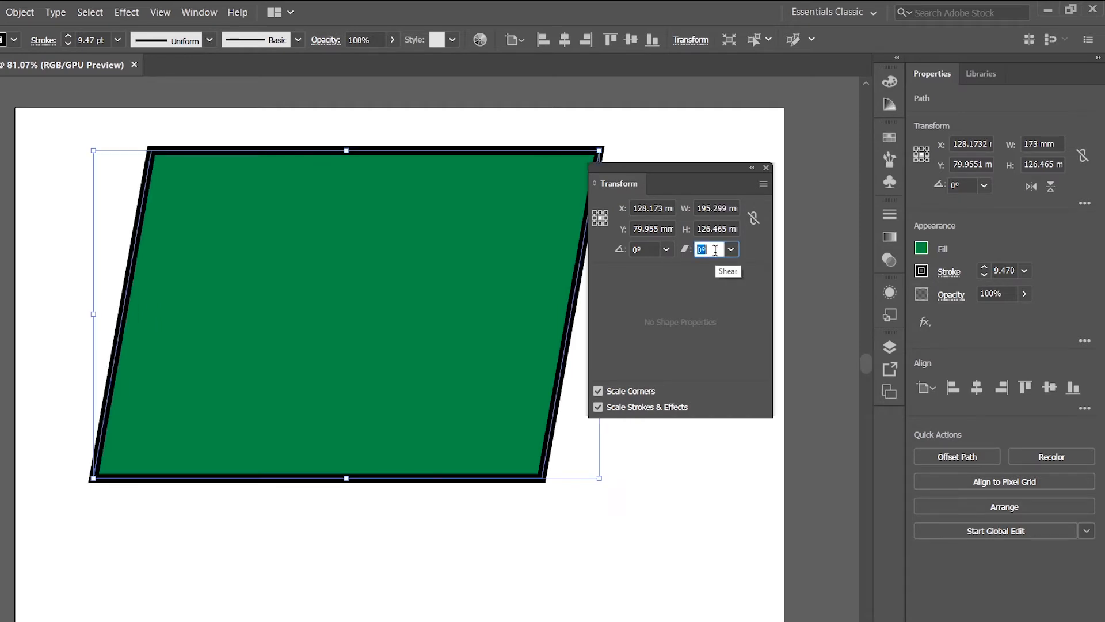
Reverse the rectangle's shear in 10° increments and vary its slant between both directions
key("shift+Down")
key("shift+Down")
key("shift+Down")
key("shift+Down")
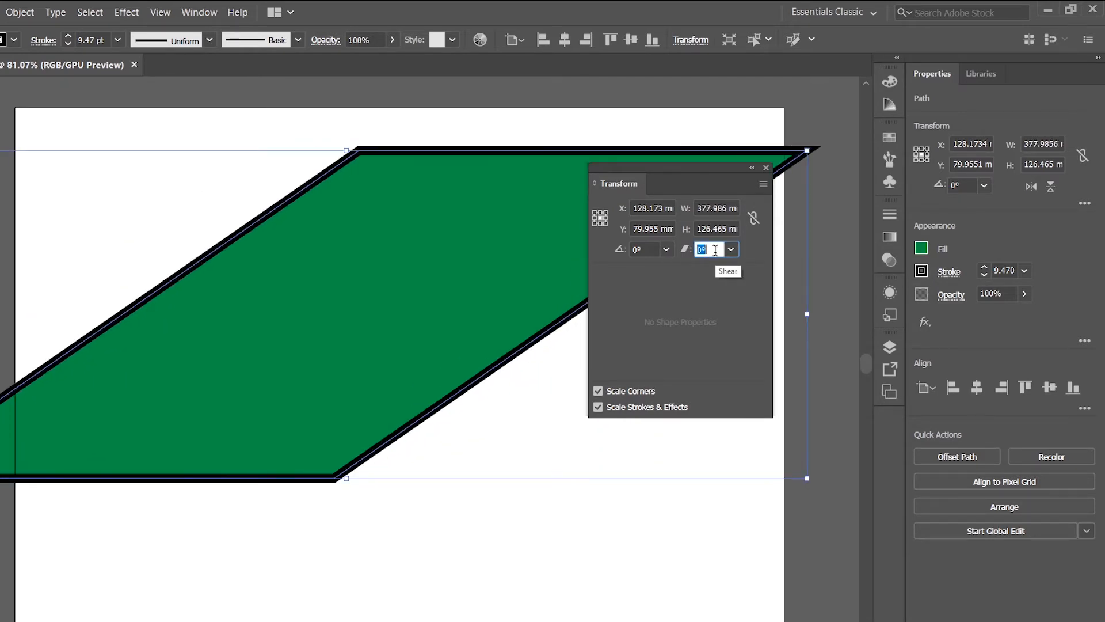
key("shift+Down")
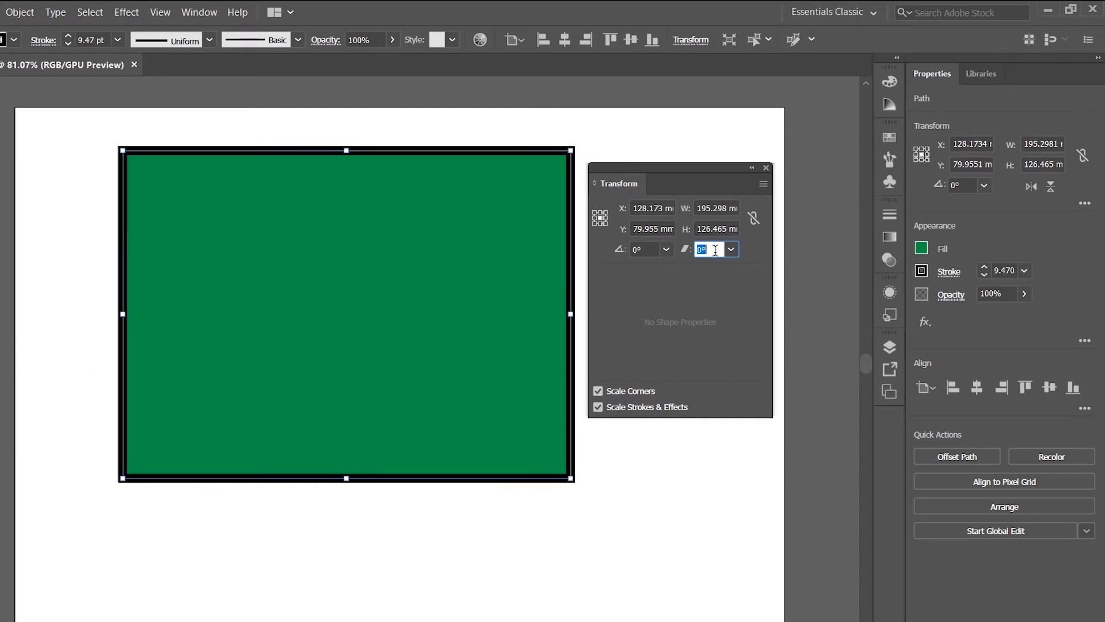
key("shift+Down")
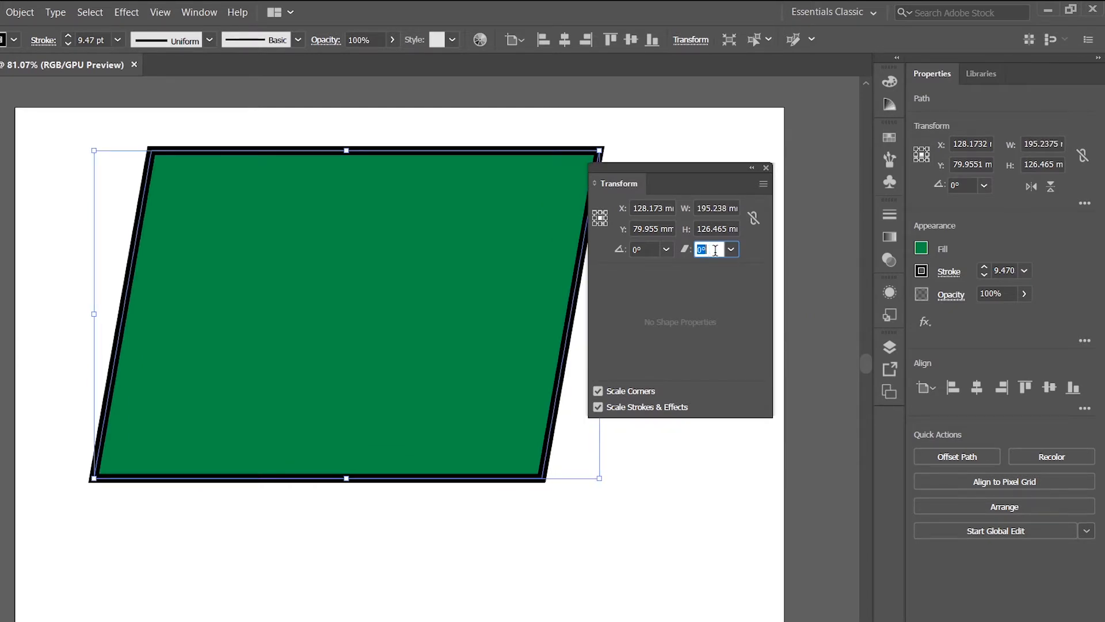
key("shift+Down")
key("shift+Down")
key("shift+Up")
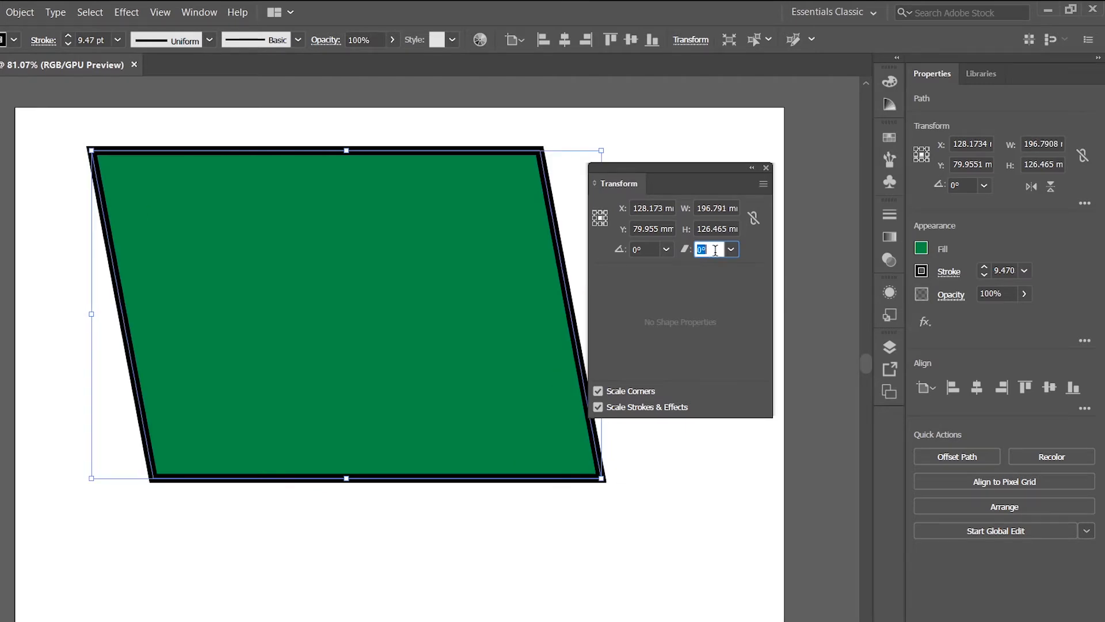
Undo the shear changes made to the rectangle
left_click(469, 293)
key("ctrl+z")
key("ctrl+z")
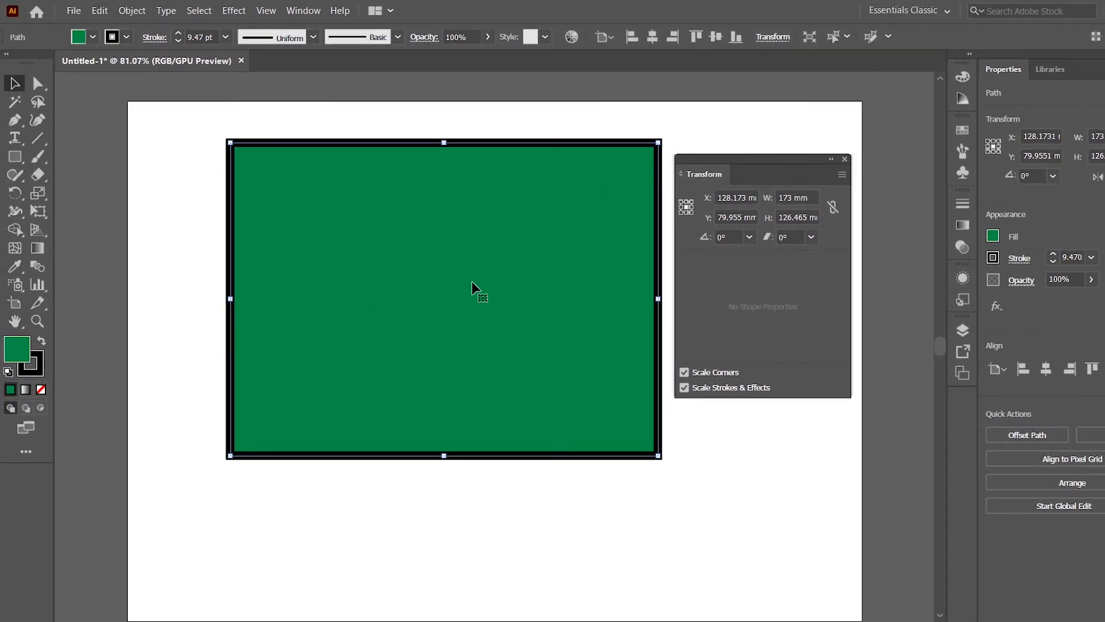
Delete the green rectangle and draw a new one about 157 mm wide and 132 mm high with the Rectangle tool
key("Delete")
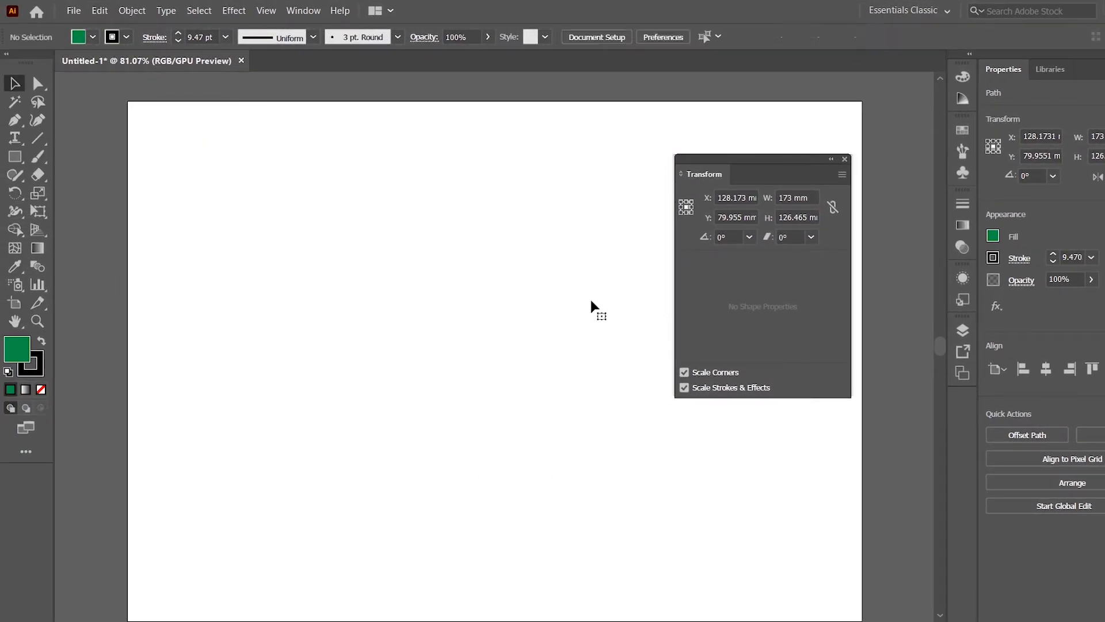
left_click(15, 156)
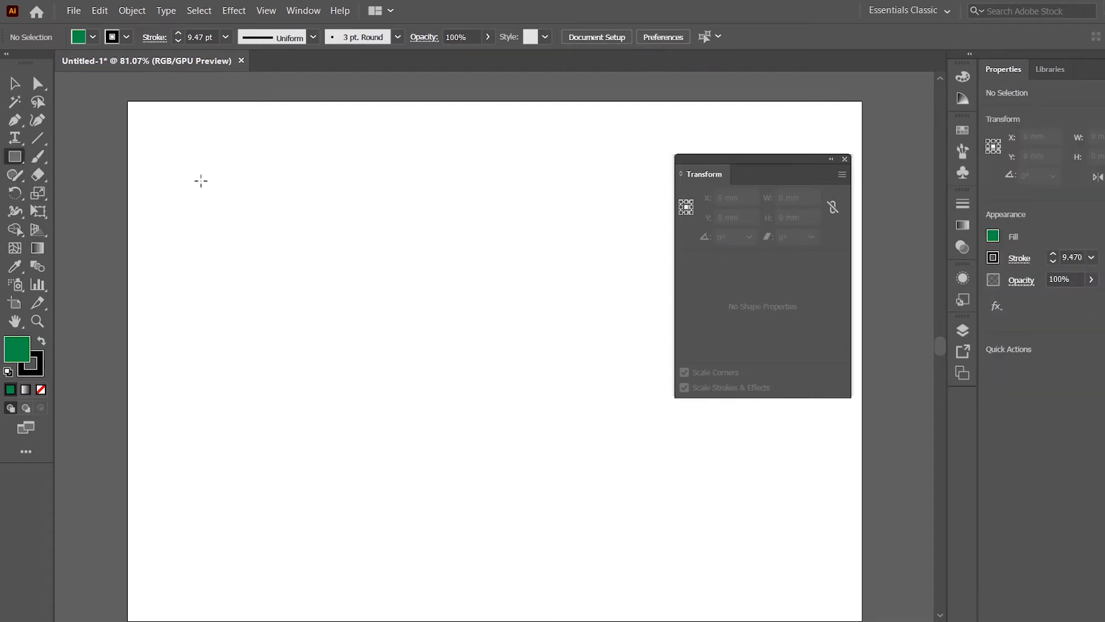
left_click_drag(200, 180, 589, 508)
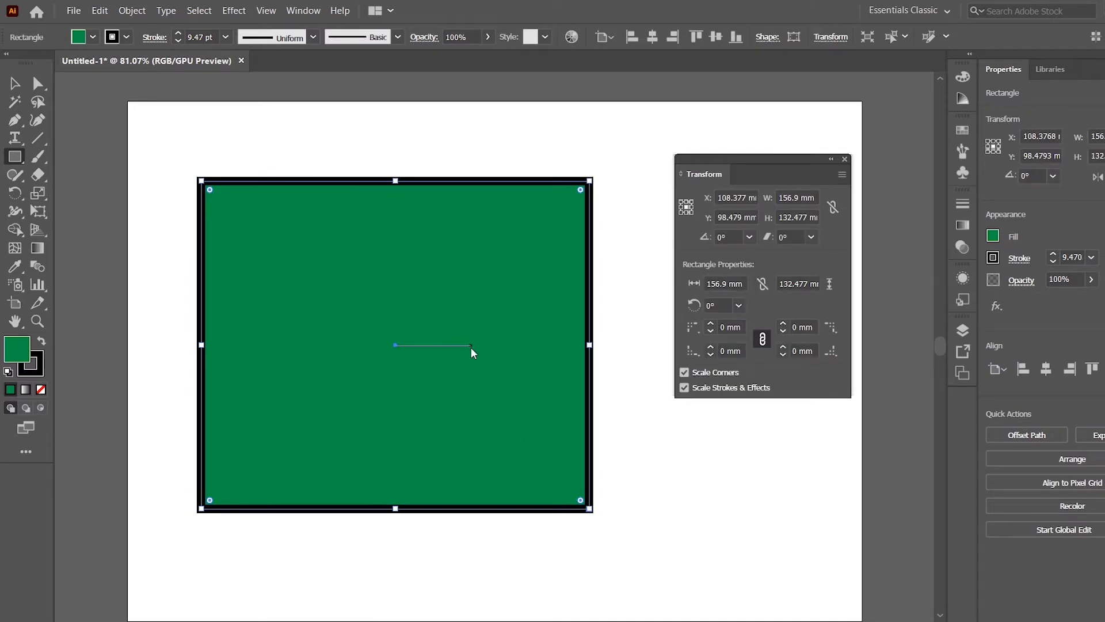
left_click(15, 155)
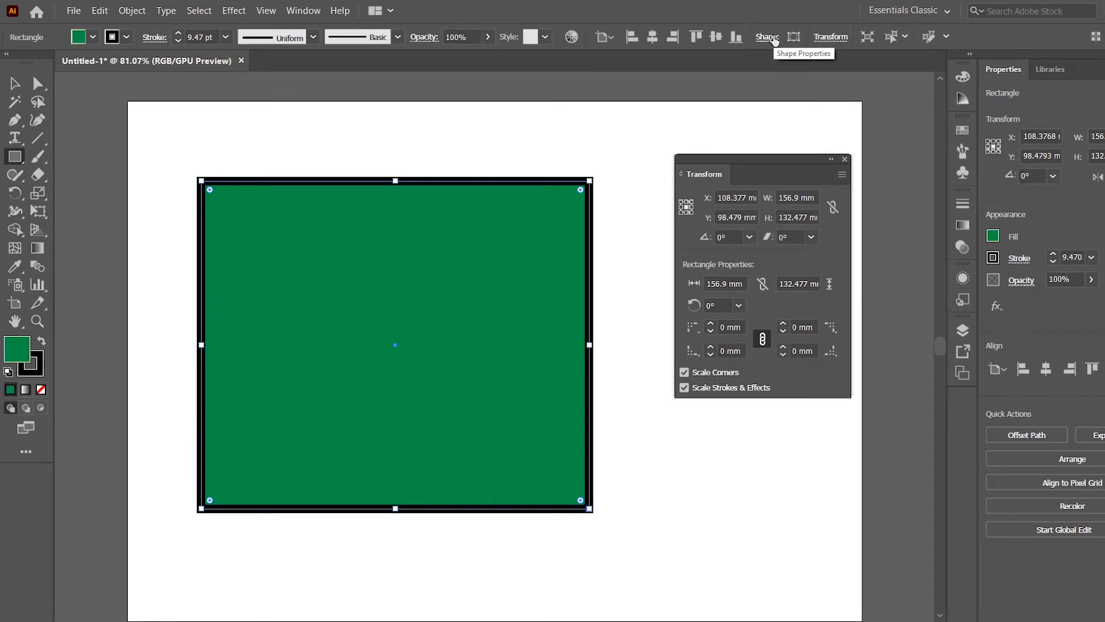
Examine the new rectangle's Shape Properties and Transform options and compare them with the floating Transform panel
left_click(773, 37)
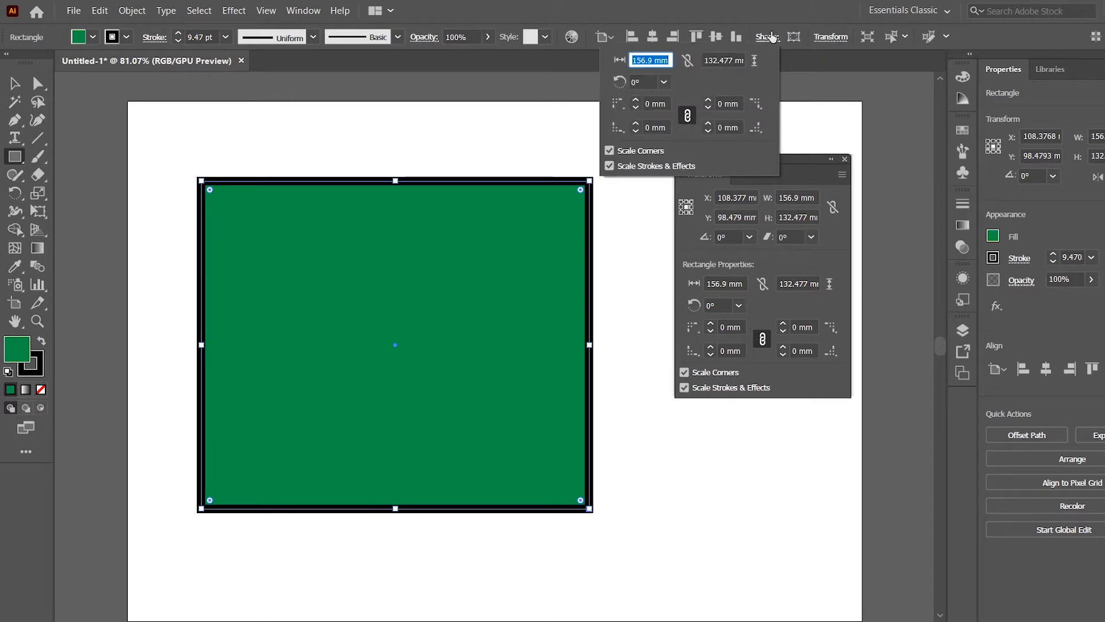
left_click(768, 37)
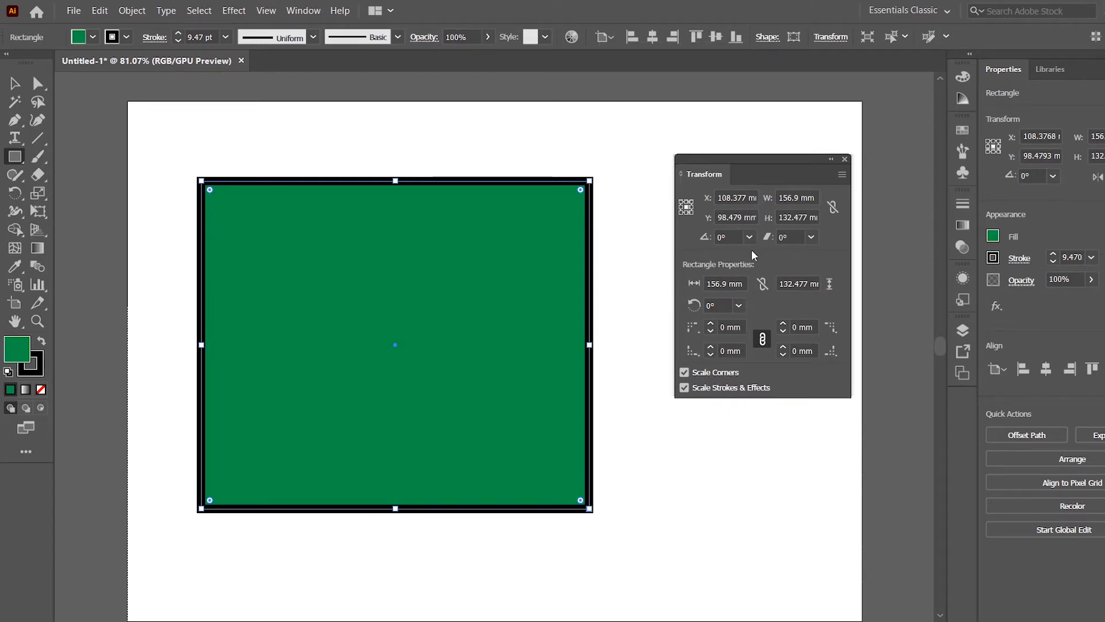
left_click(838, 37)
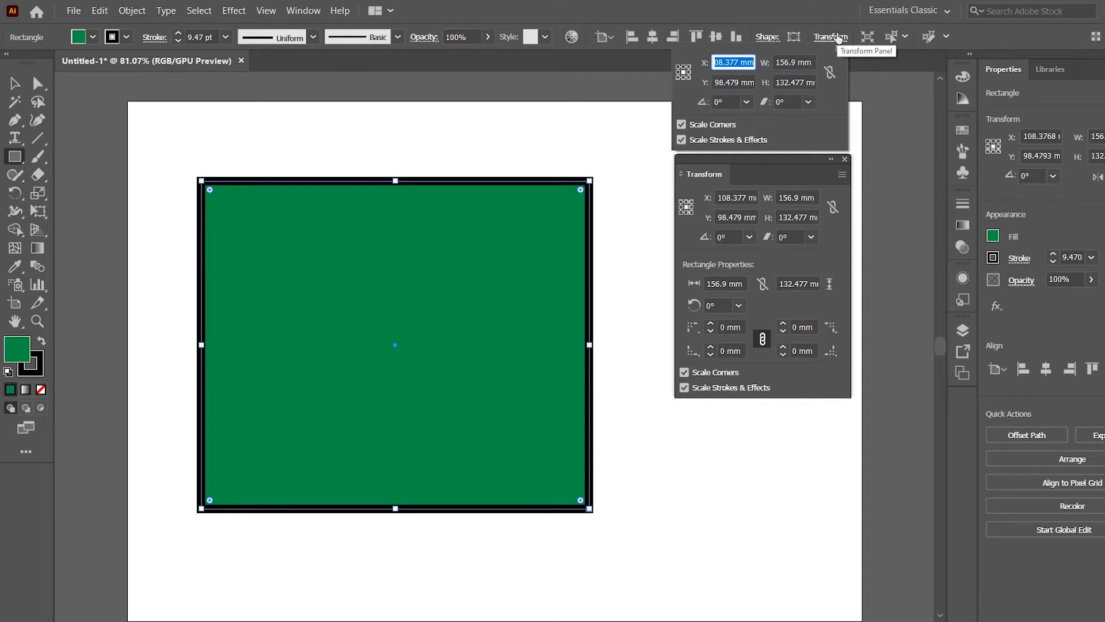
left_click(838, 37)
left_click(832, 37)
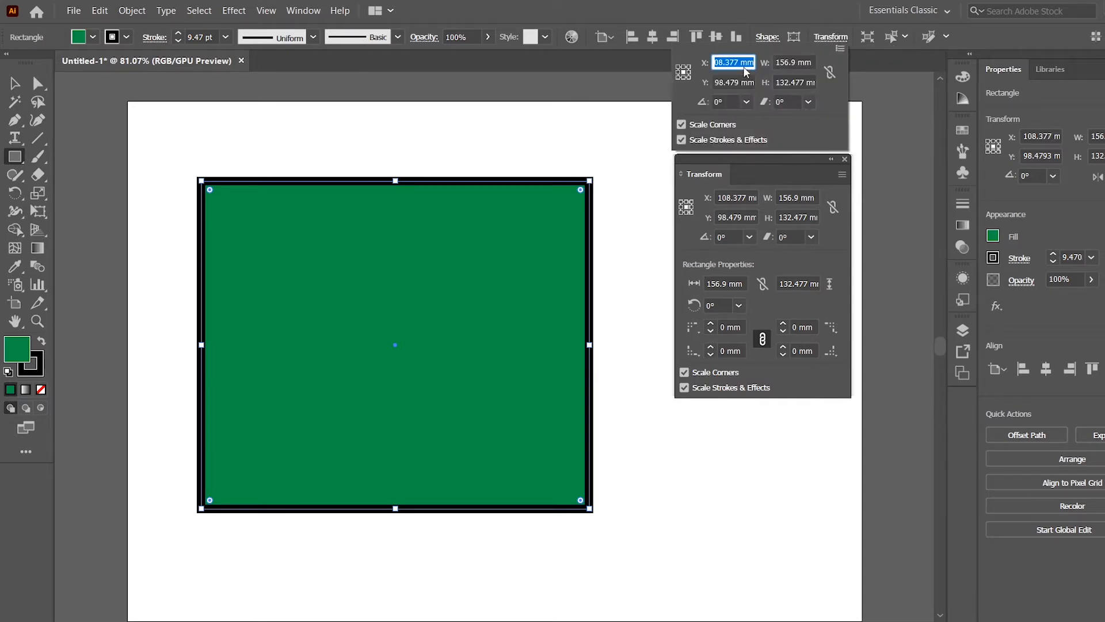
left_click(767, 37)
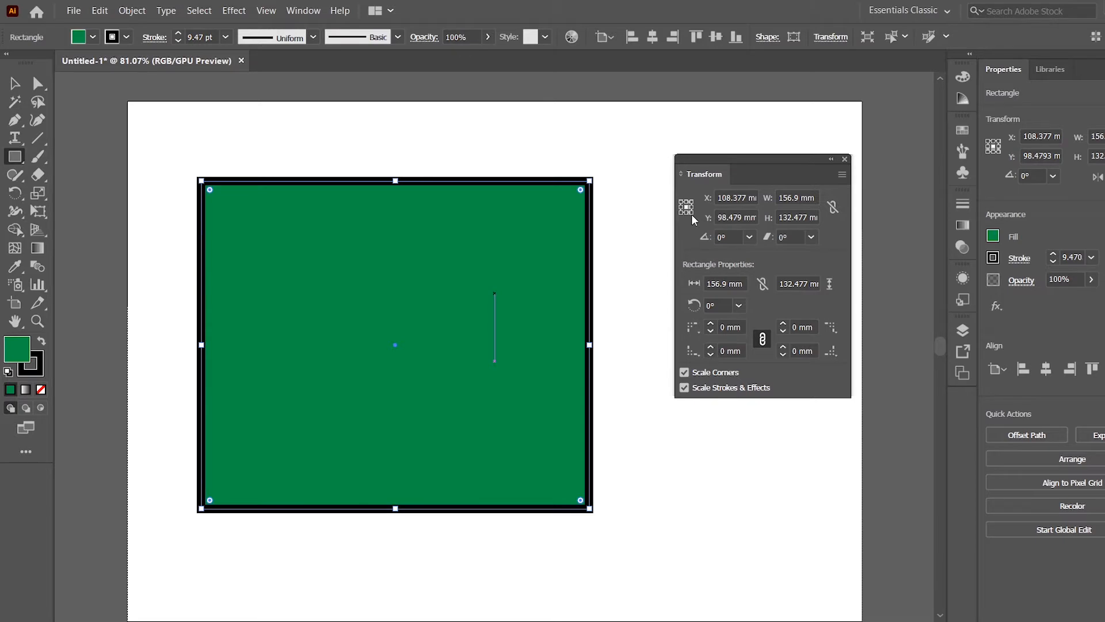
Set the reference point to bottom centre and raise the rectangle's own angle to 50° in 10° increments
left_click(686, 213)
left_click(718, 305)
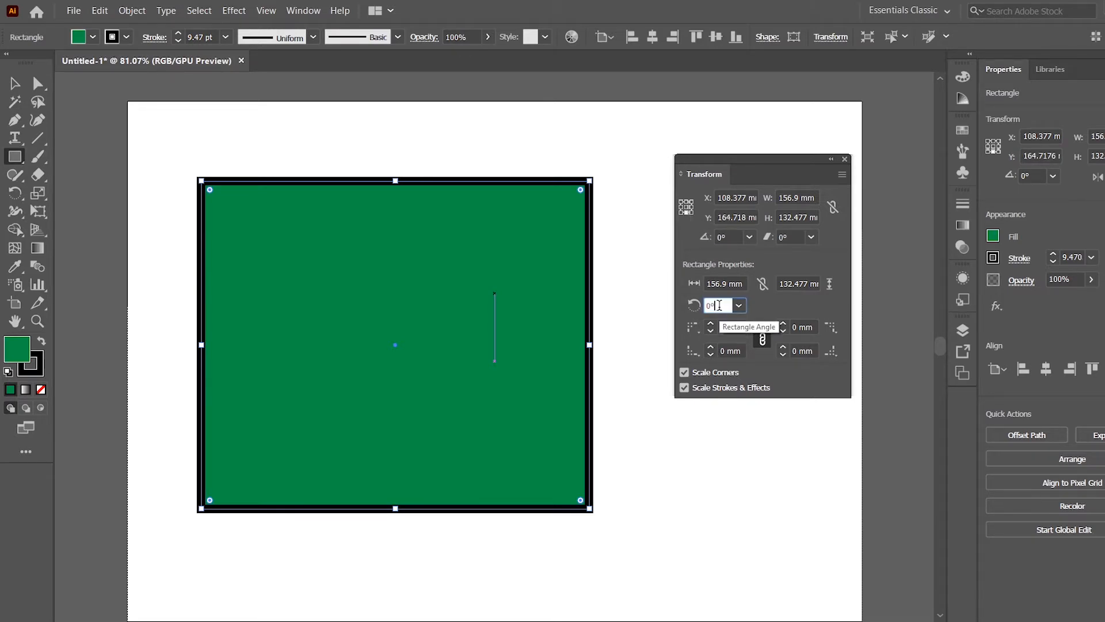
key("shift+Up")
key("shift+Up")
key("shift+Up")
key("shift+Up")
key("shift+Up")
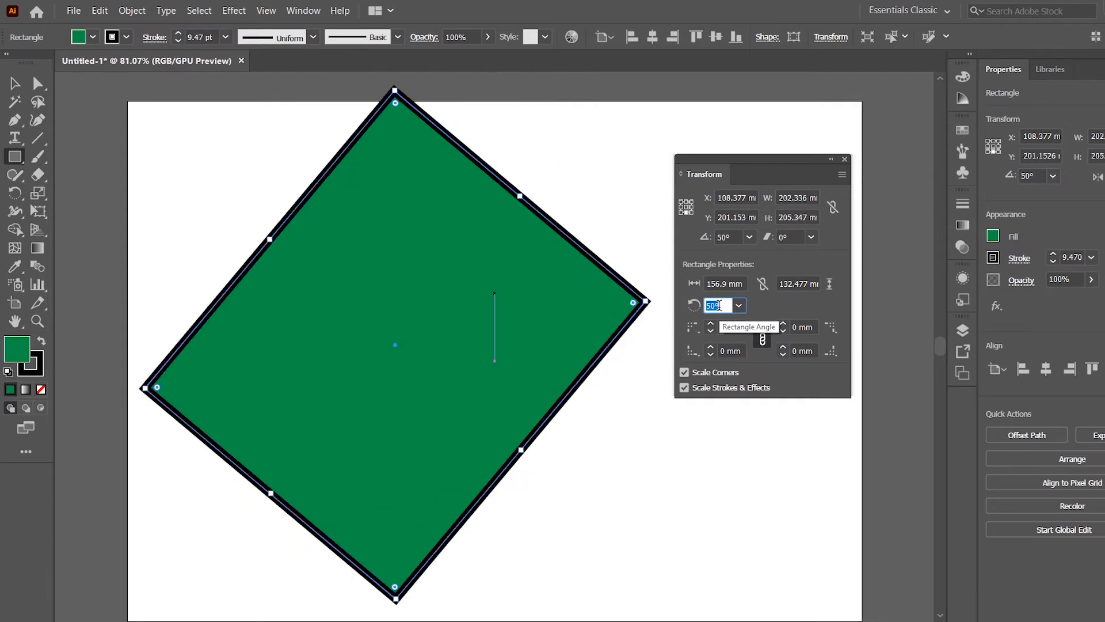
Return the rectangle's own angle to 0° in 10° decrements
key("shift+Down")
key("shift+Down")
key("shift+Down")
key("shift+Down")
key("shift+Down")
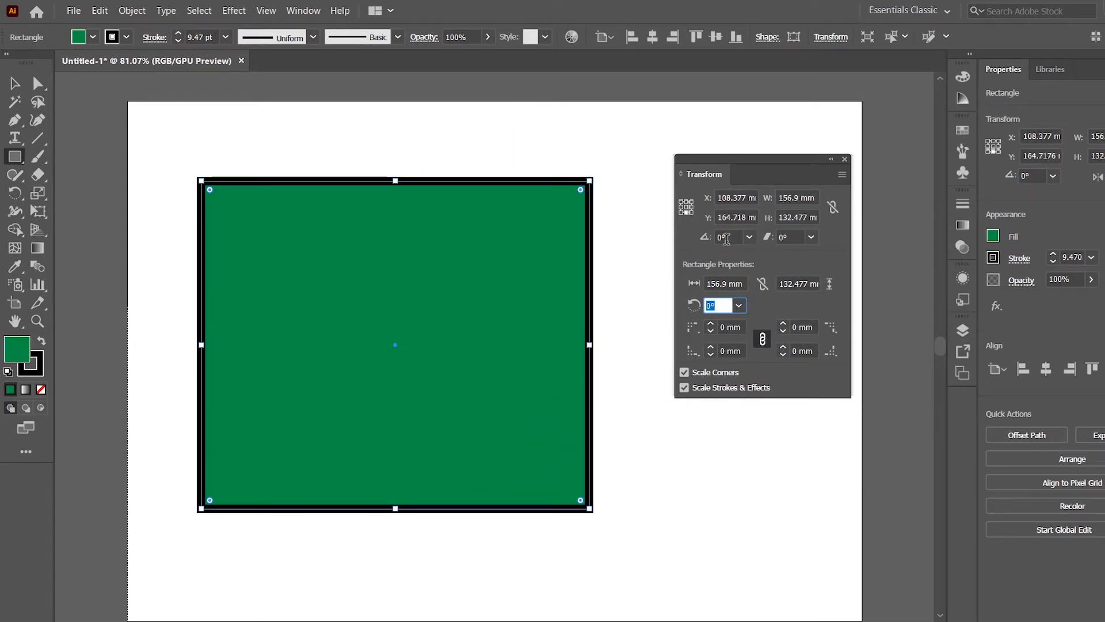
Set the general Rotate value of the rectangle to 20° and reset it to 0°
left_click(726, 238)
type("20")
key("Return")
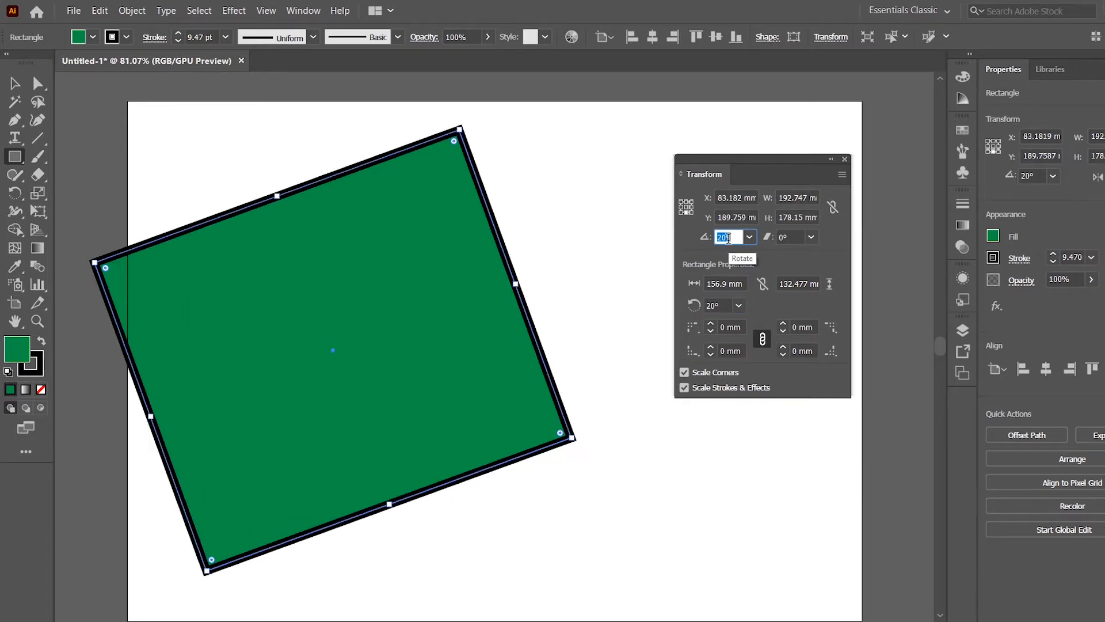
type("0")
key("Return")
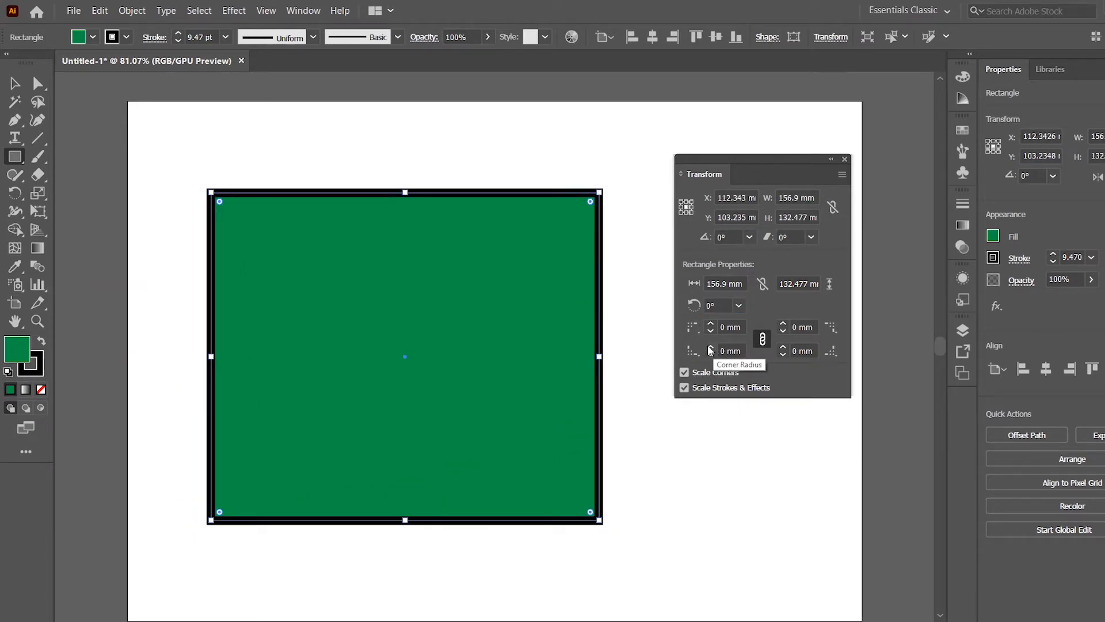
Round all four corners of the rectangle with a linked corner radius of 15 mm
left_click(692, 330)
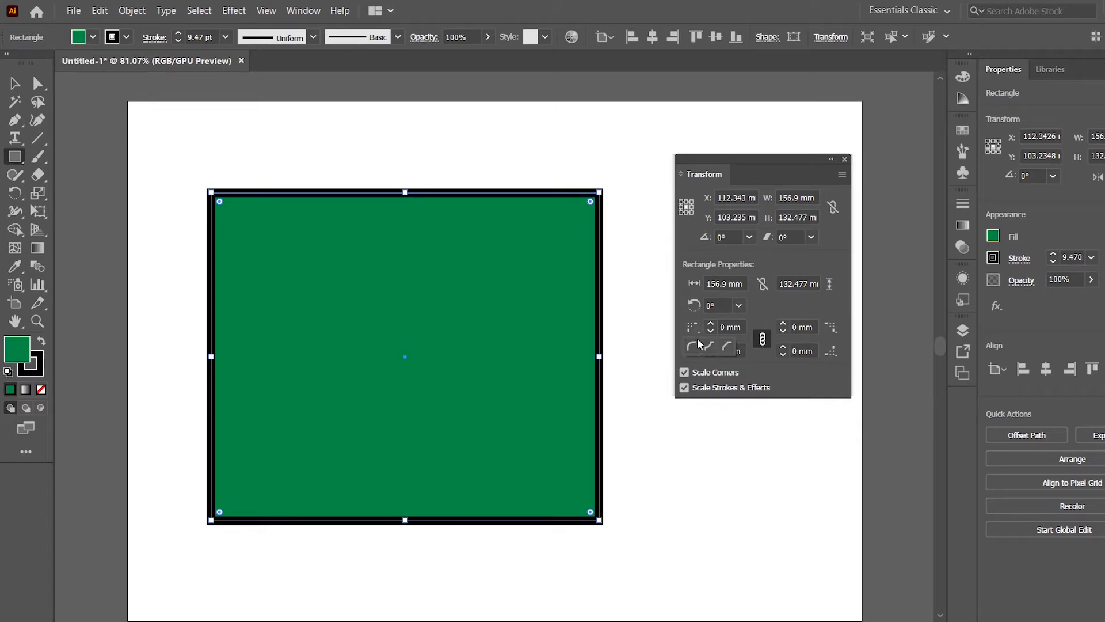
left_click(710, 323)
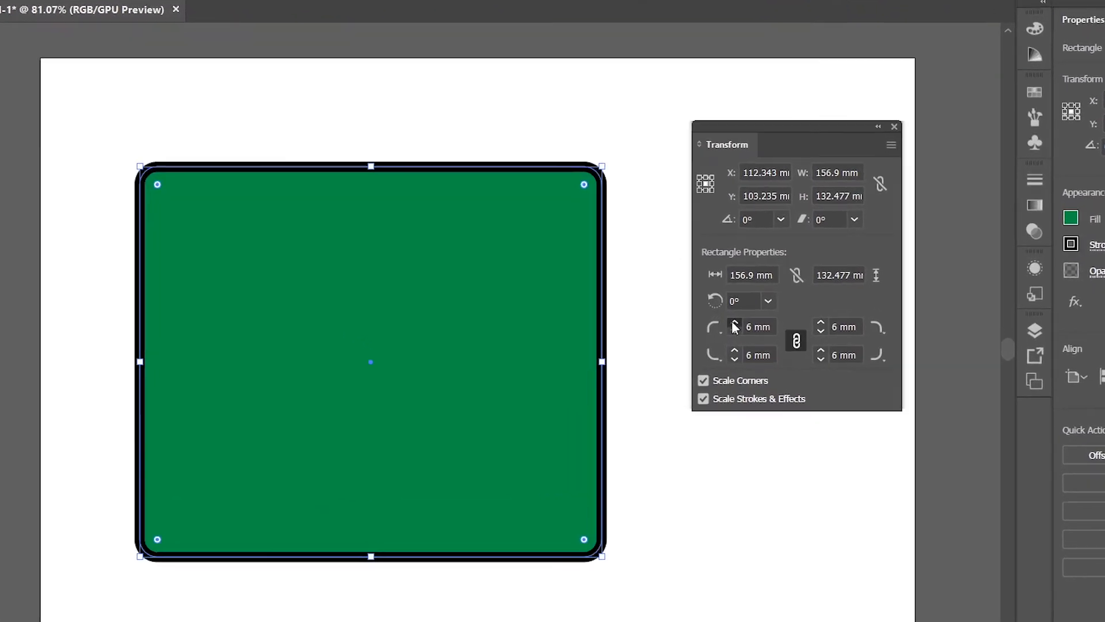
left_click(735, 324)
left_click(735, 324)
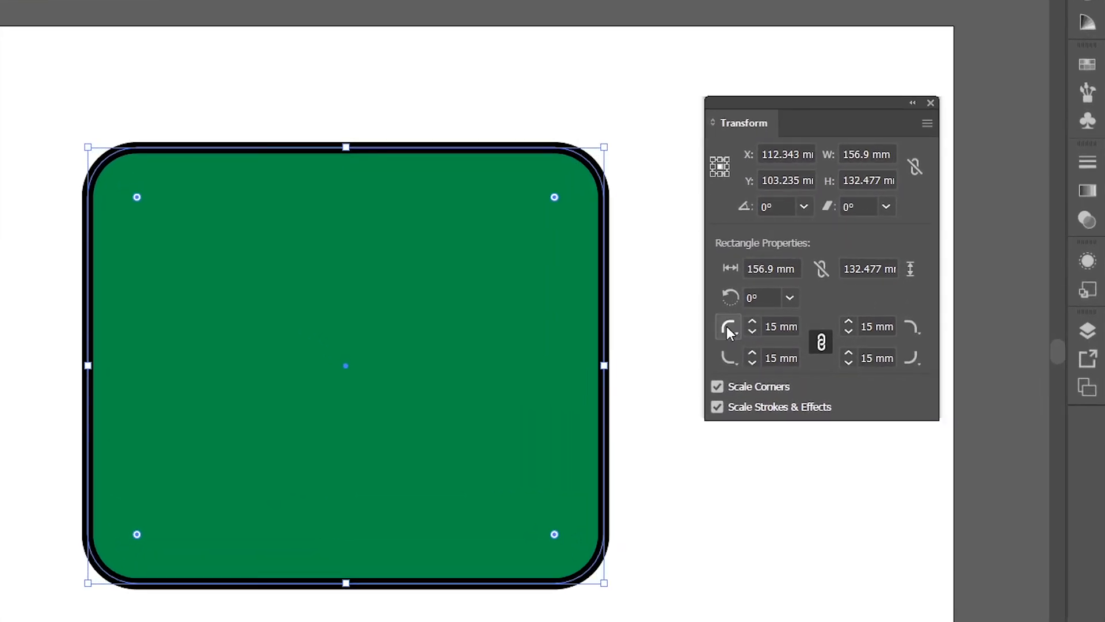
Change the rectangle's upper-left corner type to inverted round
left_click(727, 326)
left_click(751, 356)
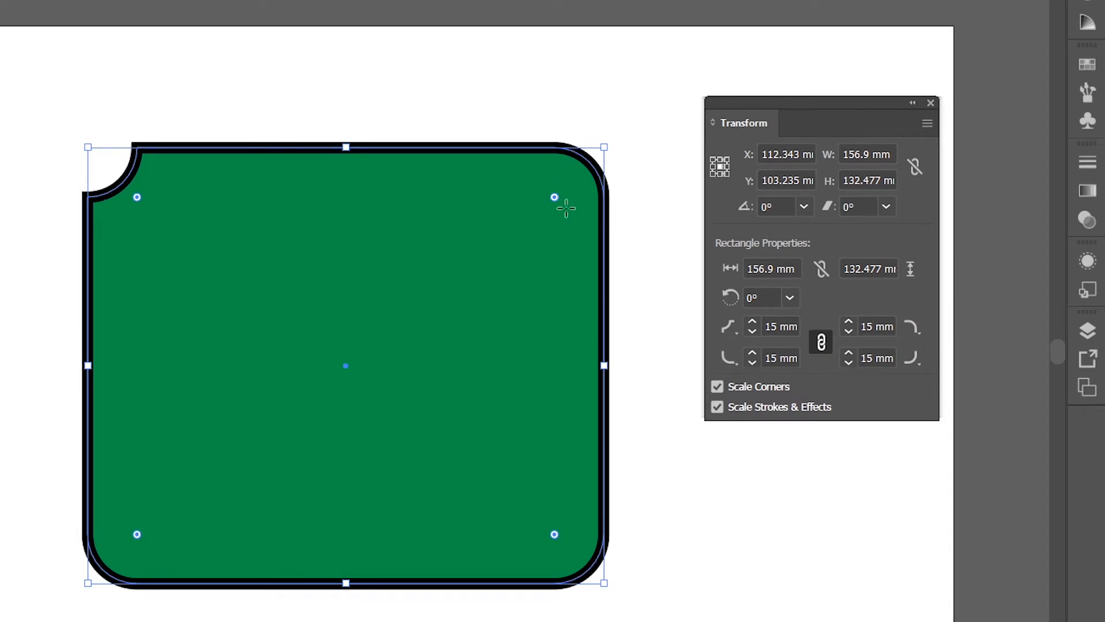
left_click(821, 342)
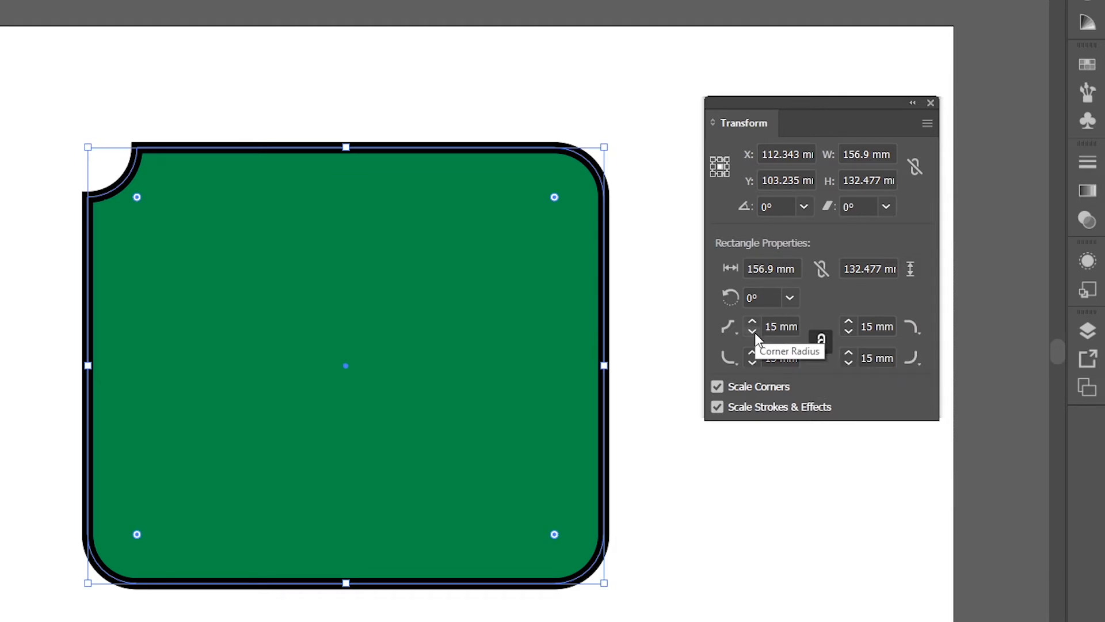
Increase the linked corner radii of the rectangle to 23 mm in 1 mm increments
left_click(752, 323)
left_click(752, 323)
left_click(751, 322)
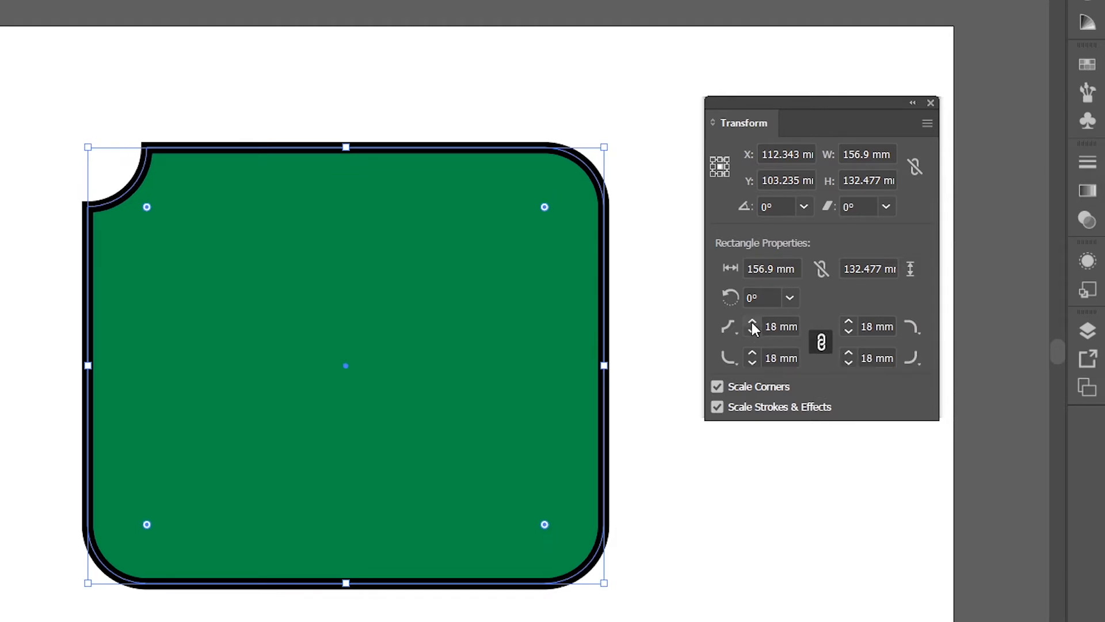
left_click(752, 322)
left_click(752, 323)
left_click(752, 322)
left_click(752, 322)
left_click(751, 322)
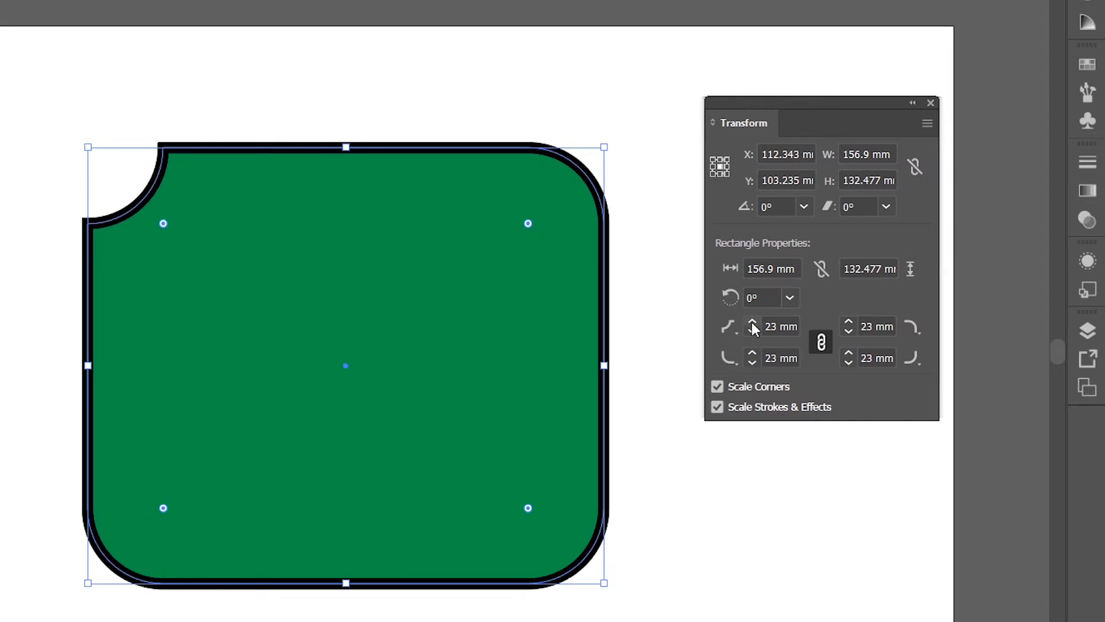
Reduce the linked corner radii of the rectangle to 19 mm
left_click(752, 331)
left_click(752, 332)
left_click(751, 331)
left_click(752, 332)
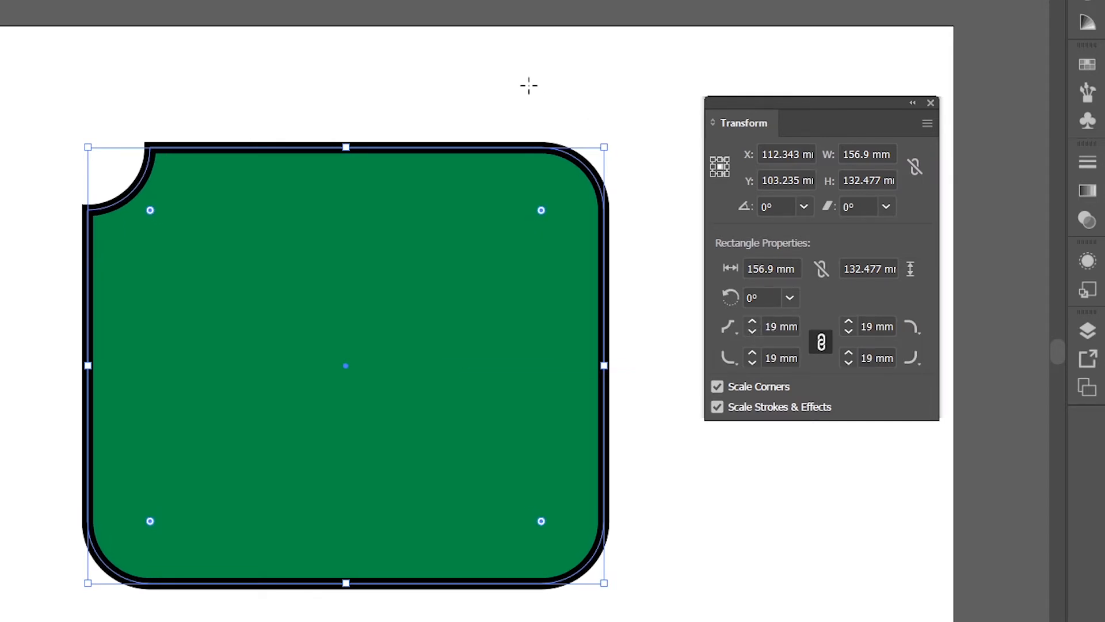
Change the rectangle's lower-left corner to inverted round and its lower-right corner to chamfer
left_click(726, 359)
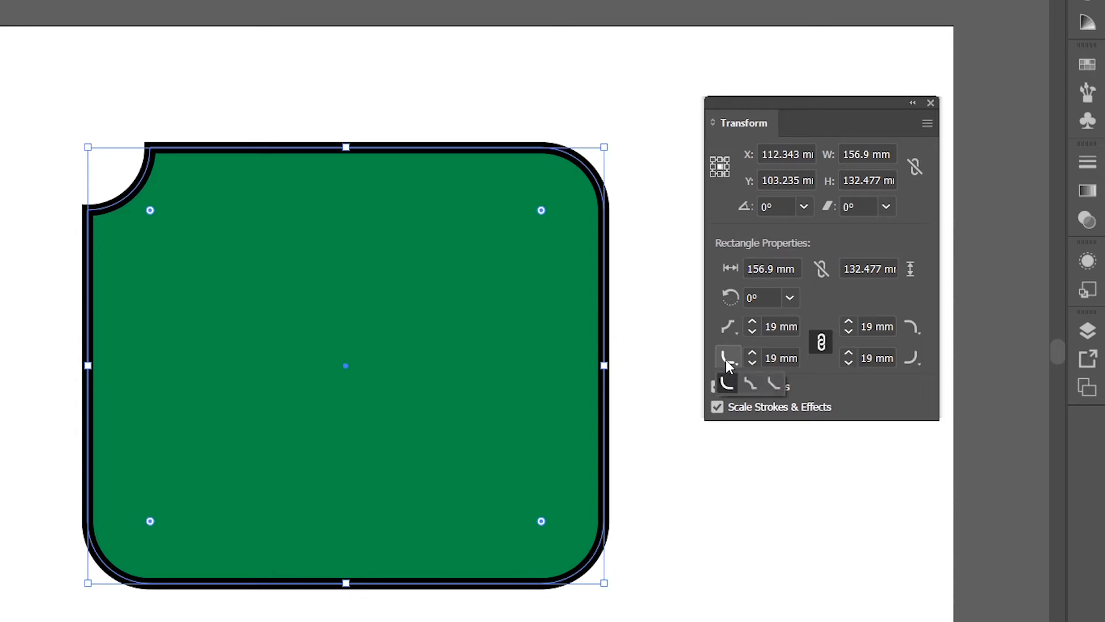
left_click(749, 382)
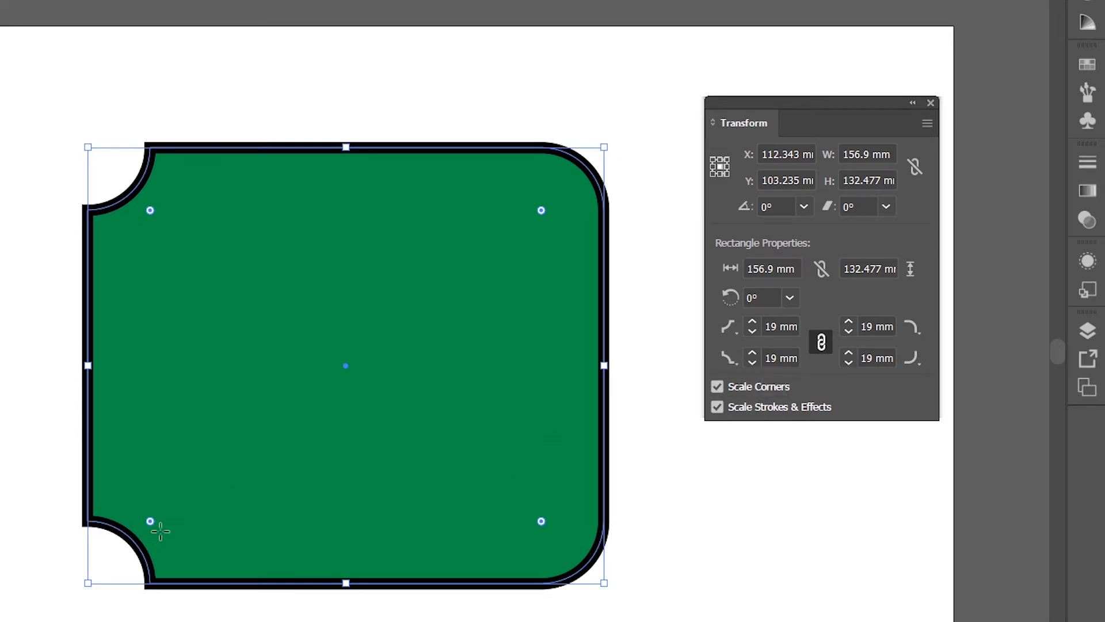
left_click(913, 361)
left_click(957, 383)
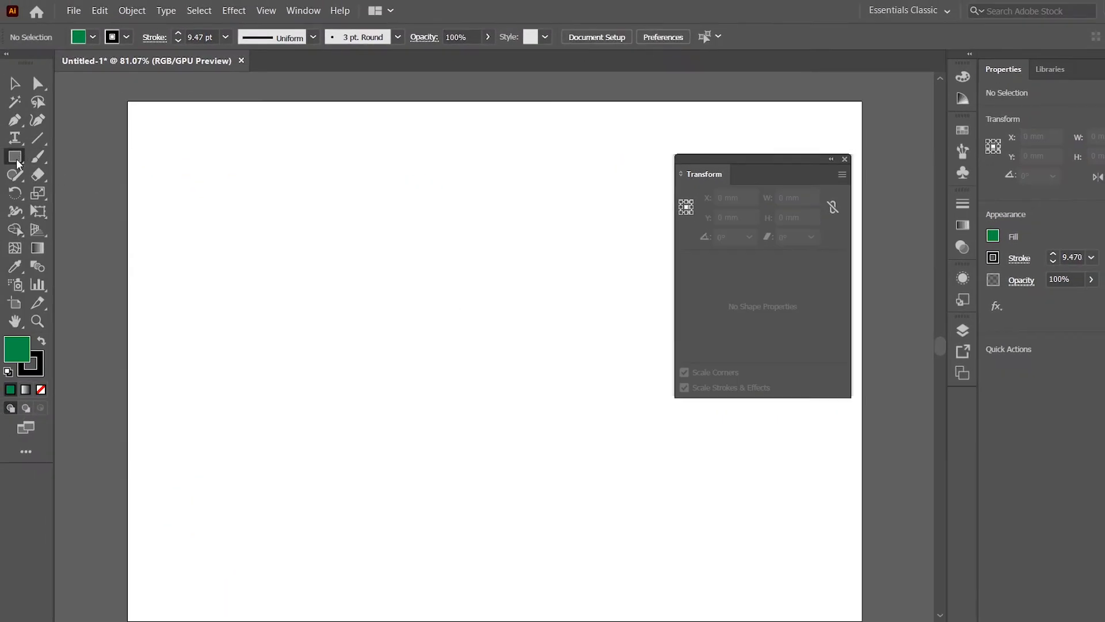
Draw an ellipse about 115 mm wide and 99 mm high with the Ellipse tool
left_click(0, 151)
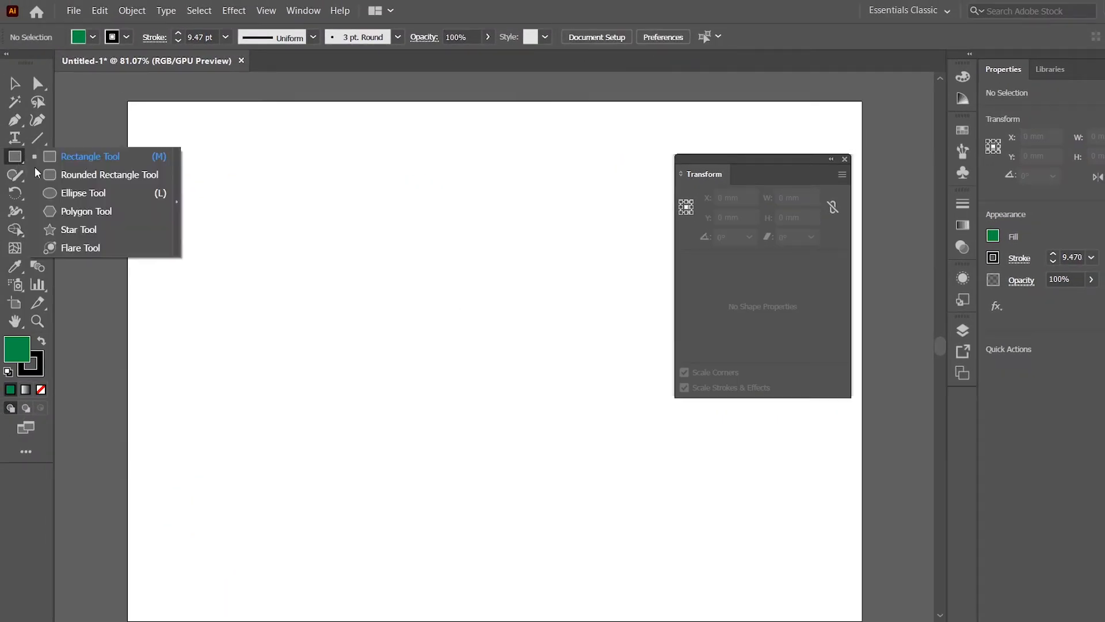
left_click(132, 192)
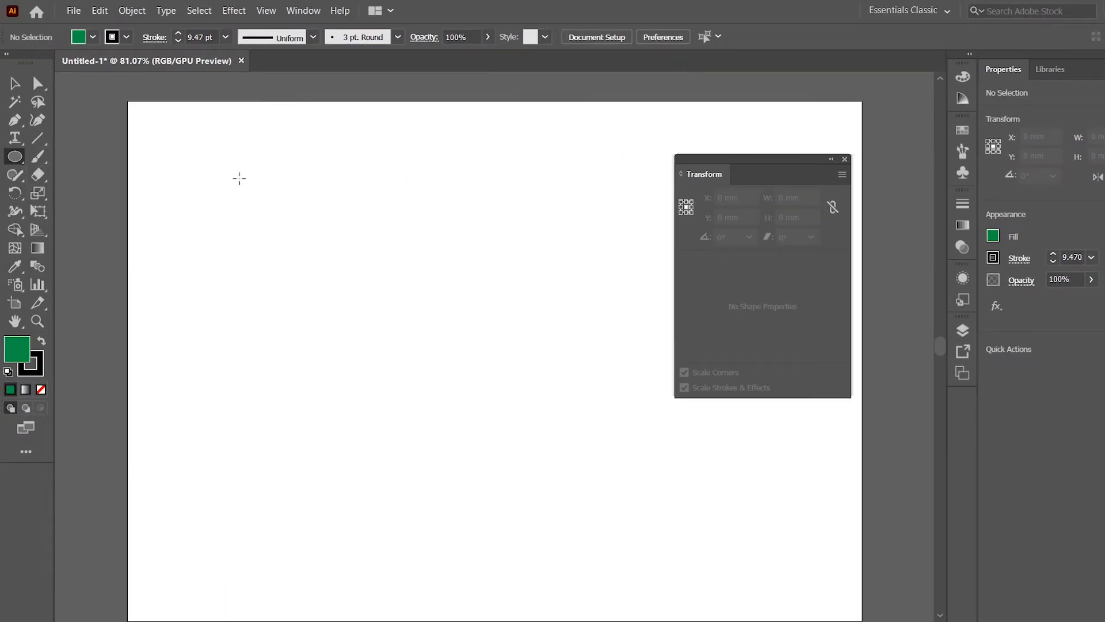
mouse_move(239, 179)
left_mouse_down()
mouse_move(496, 382)
mouse_move(525, 425)
left_mouse_up()
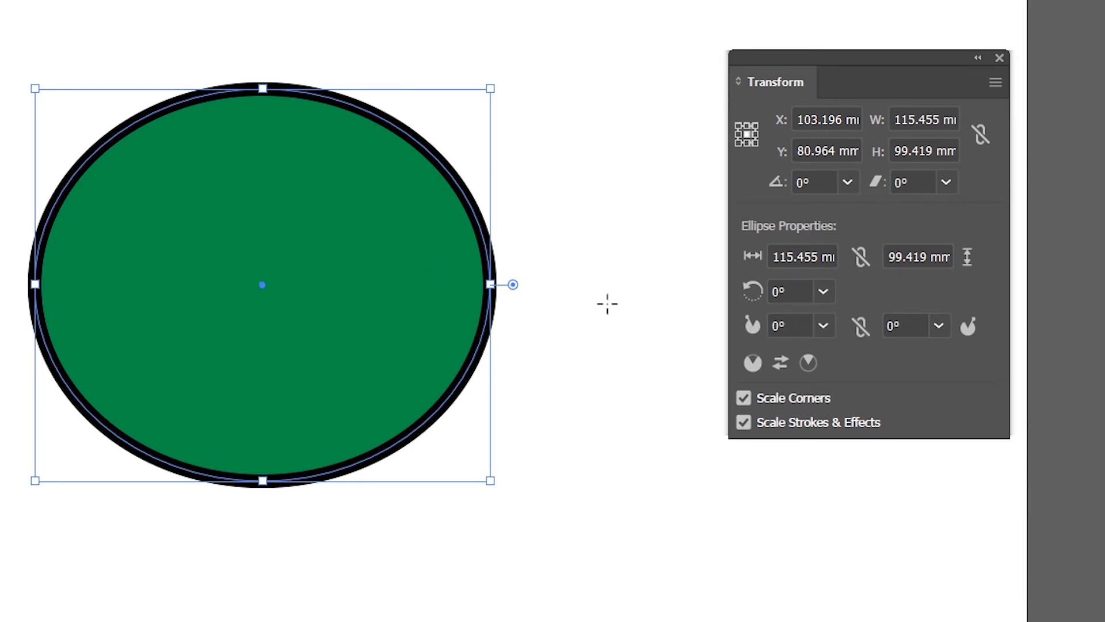
Set the ellipse's pie start angle to 60° in 10° increments
left_click(809, 327)
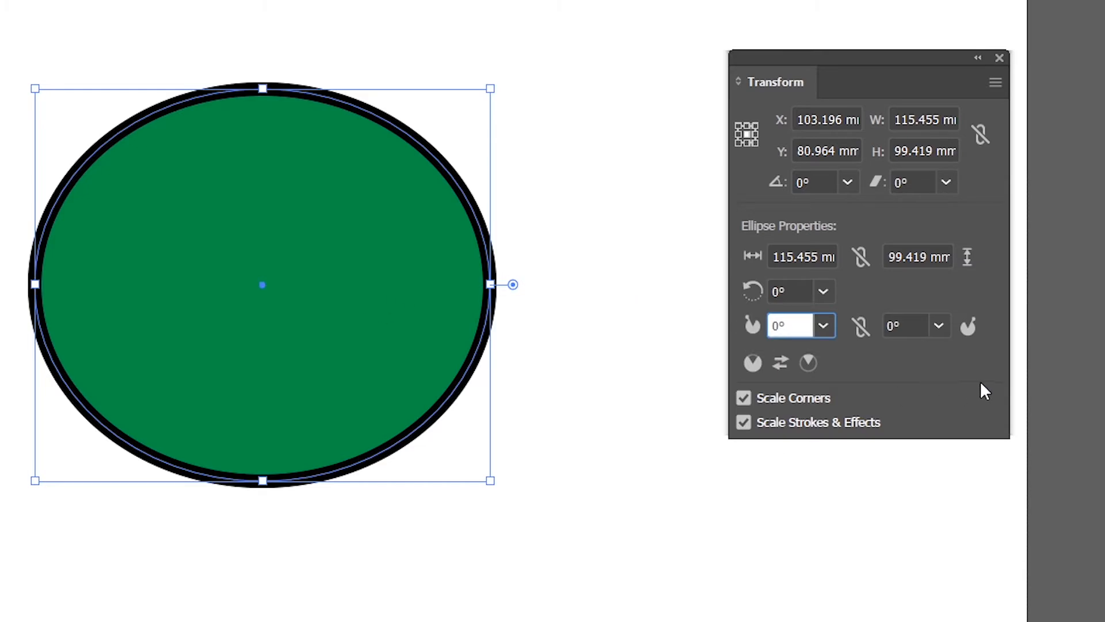
key("shift+Up")
key("shift+Up")
key("shift+Up")
key("shift+Up")
key("shift+Up")
key("shift+Up")
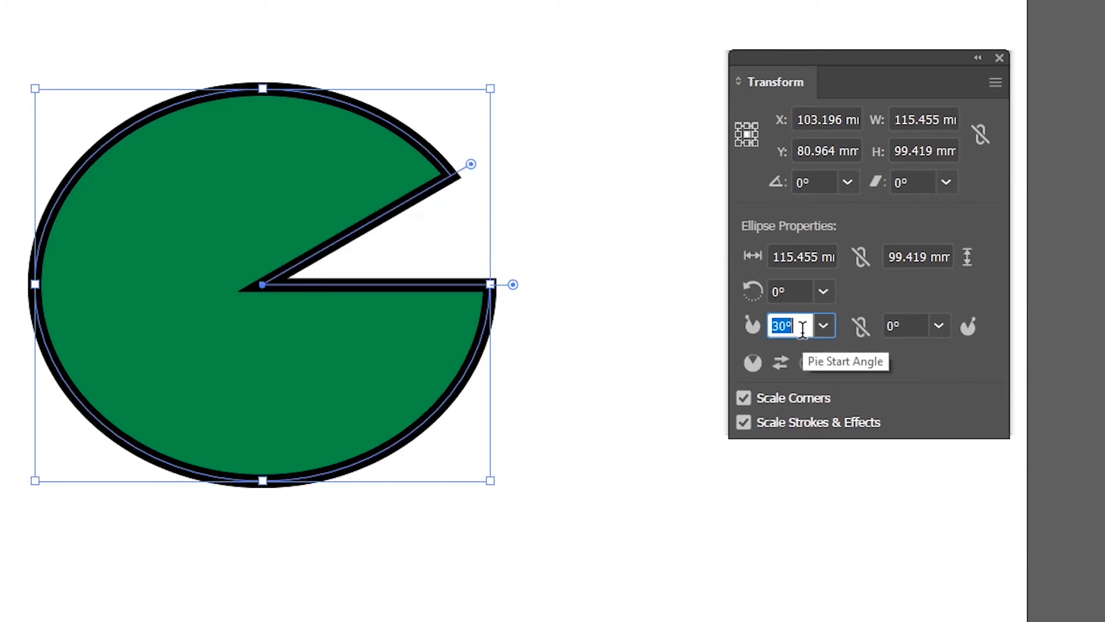
Set the ellipse's pie end angle to 340°
left_click(916, 320)
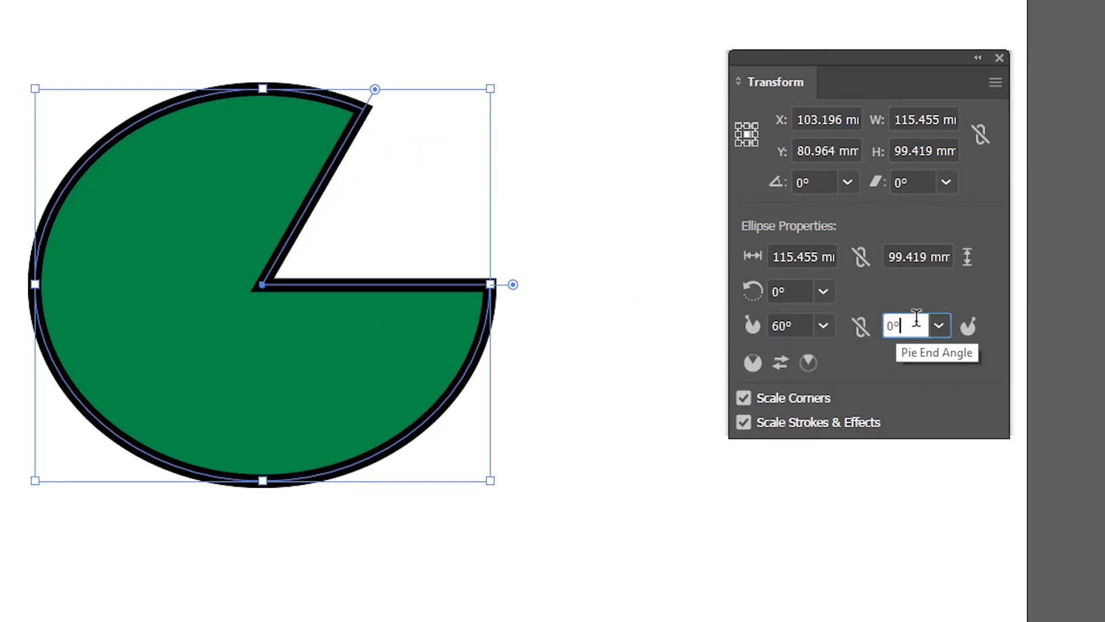
key("shift+Down")
key("shift+Down")
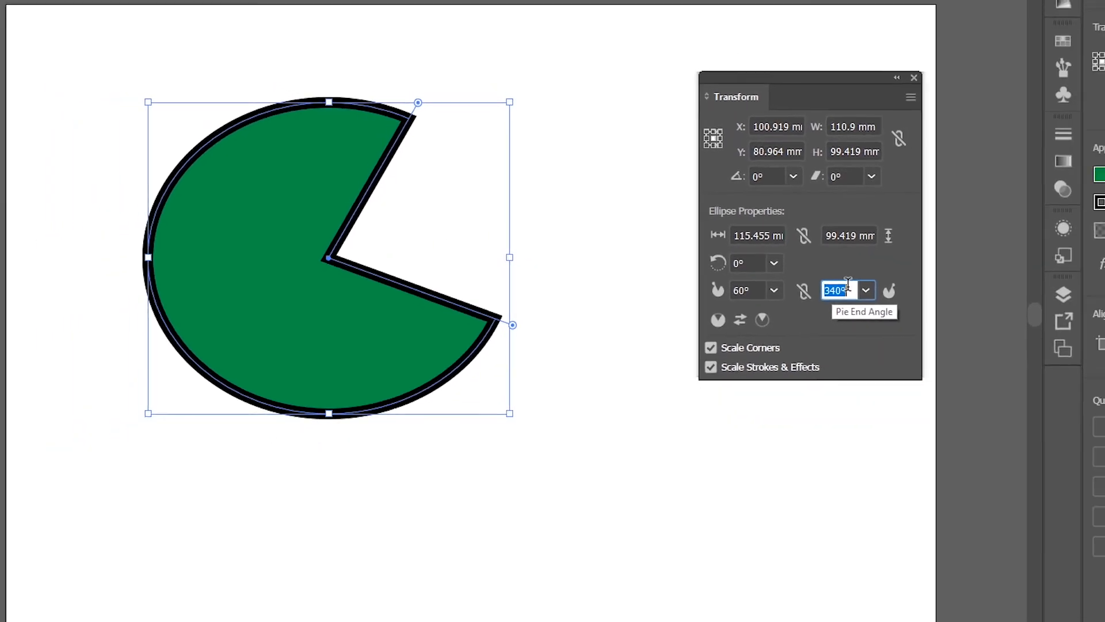
Draw a flat ellipse about 157 mm wide and 24 mm high below the pie shape
left_click_drag(281, 509, 704, 550)
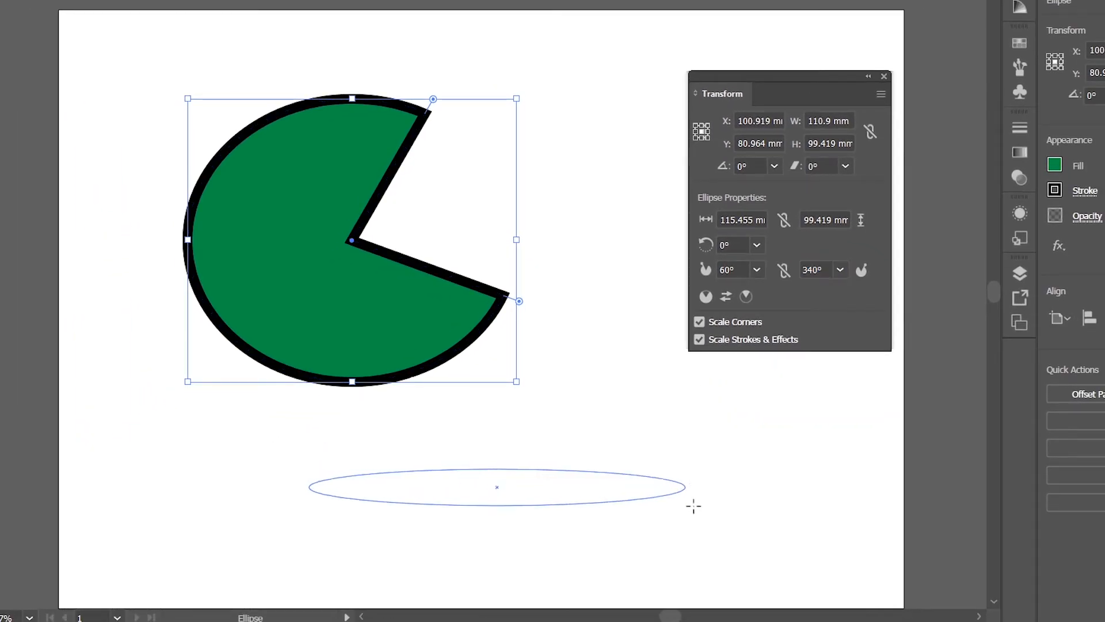
left_click_drag(693, 506, 756, 536)
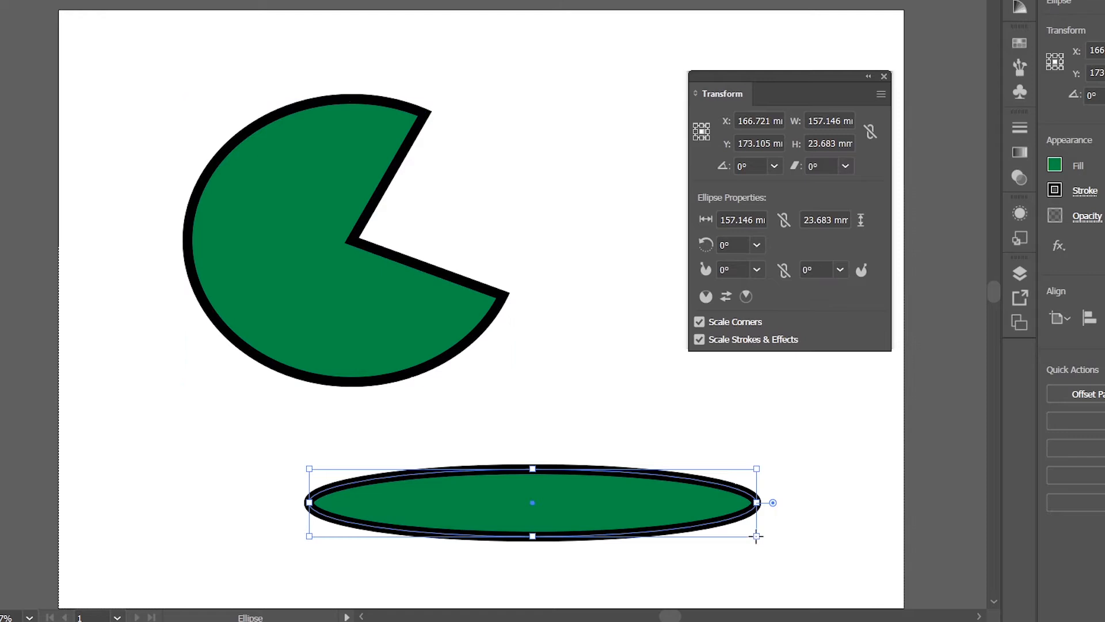
Set the flat ellipse's pie start angle to 40° and invert the pie twice
left_click(737, 269)
key("shift+Up")
key("shift+Up")
key("shift+Up")
key("shift+Up")
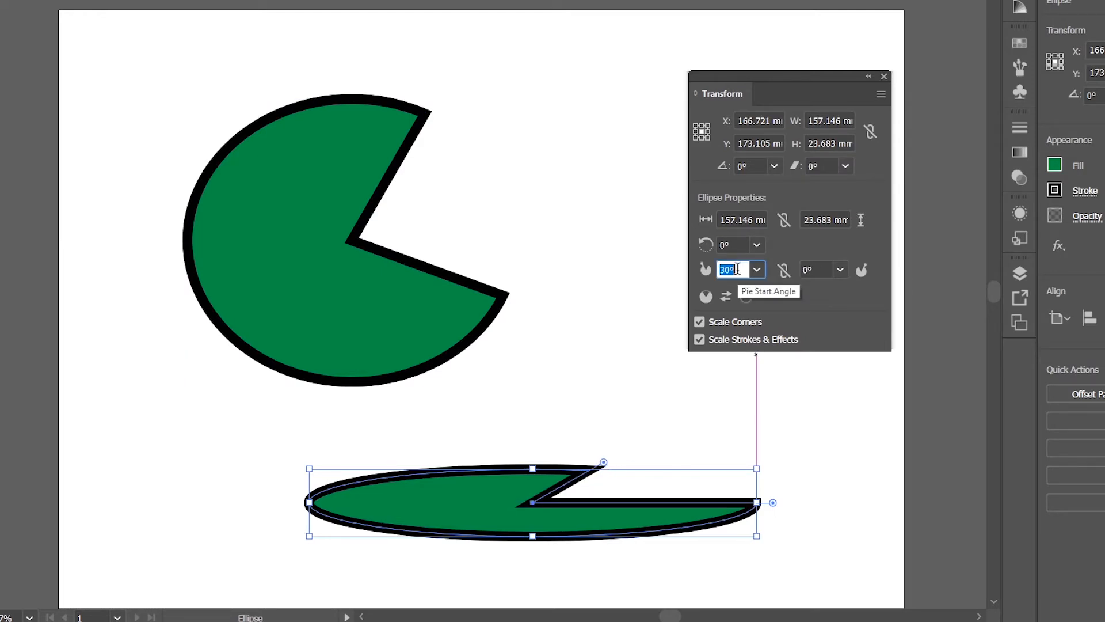
left_click(725, 297)
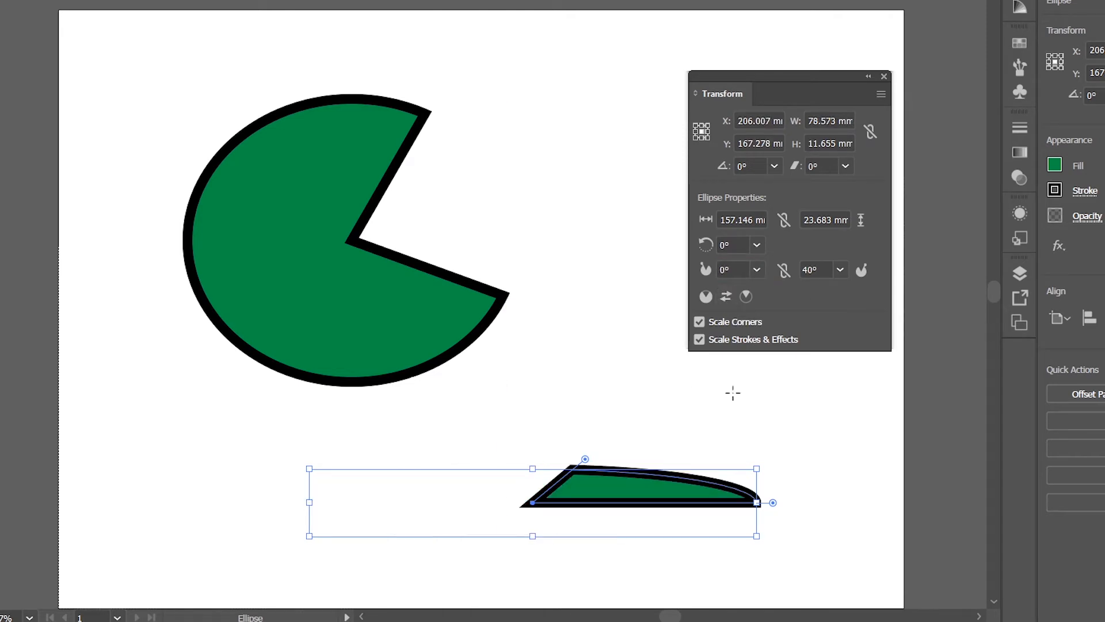
left_click(730, 298)
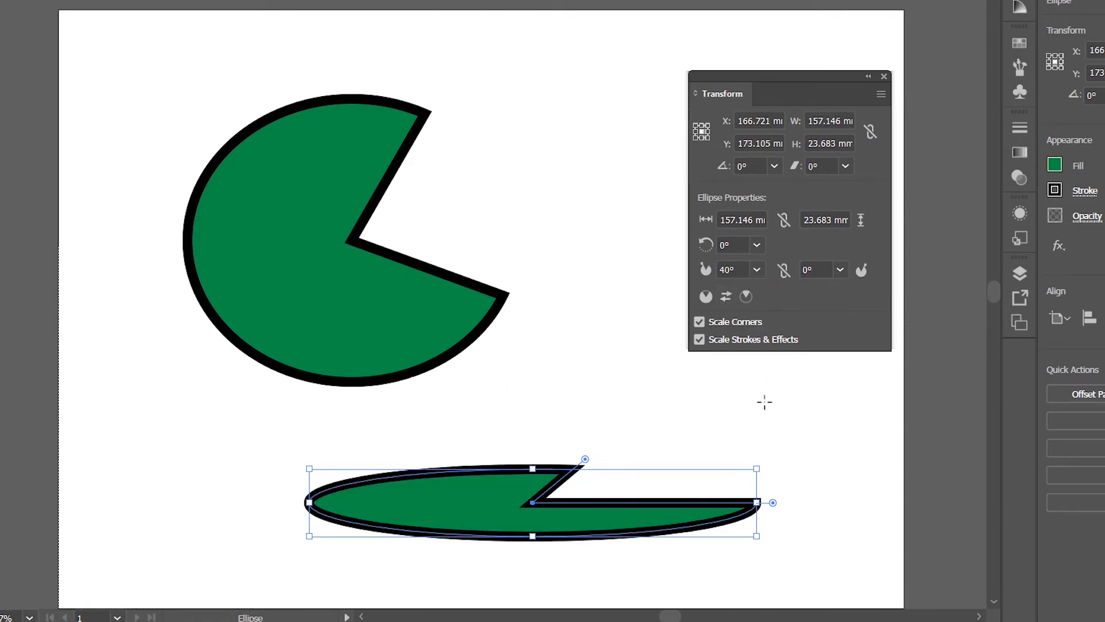
Undo the pie inversions and pie angle change on the flat ellipse
key("ctrl+z")
key("ctrl+z")
key("ctrl+z")
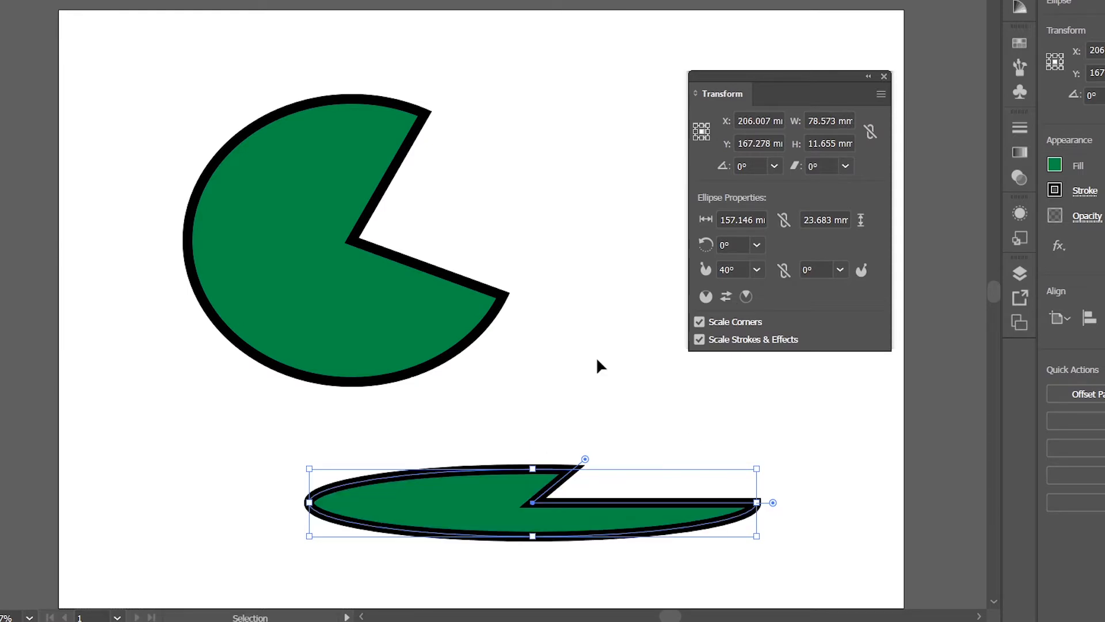
key("ctrl+z")
key("ctrl+z")
Adjust the flat ellipse's pie start angle to about 53° with its on-canvas pie handle
key("l")
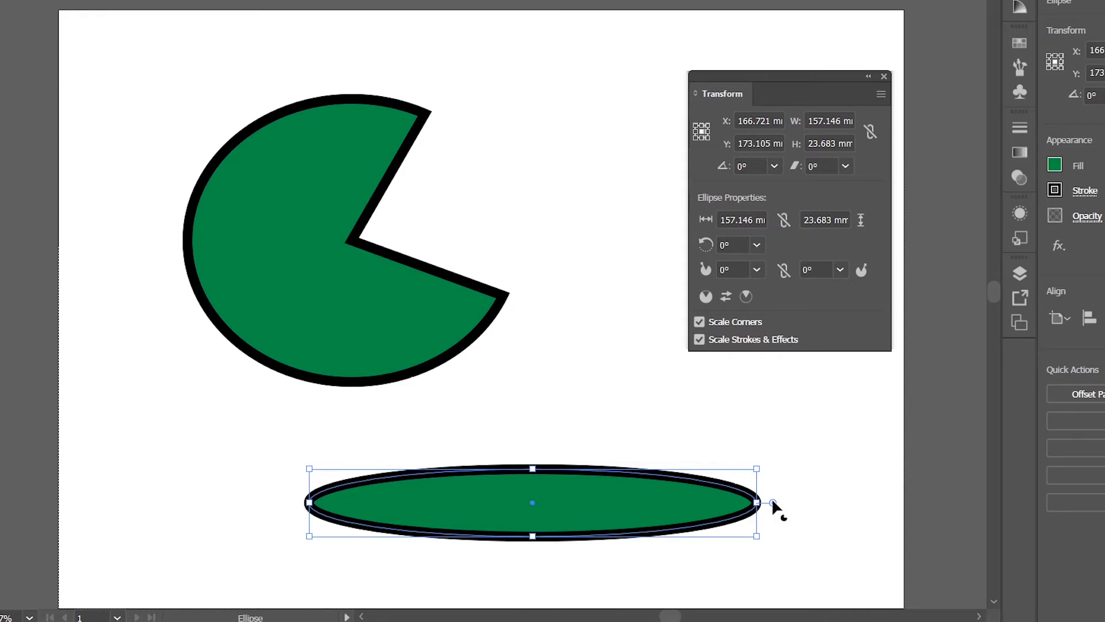
left_click_drag(772, 501, 622, 382)
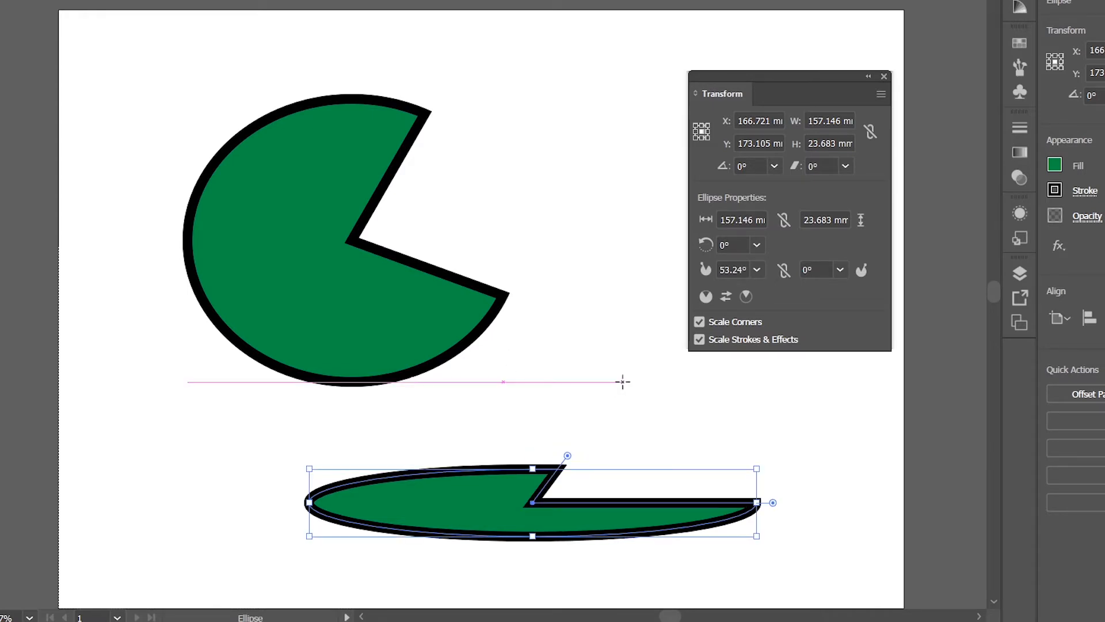
Adjust the upper pie shape's start angle to about 137° with its on-canvas handle and delete that shape
key("v")
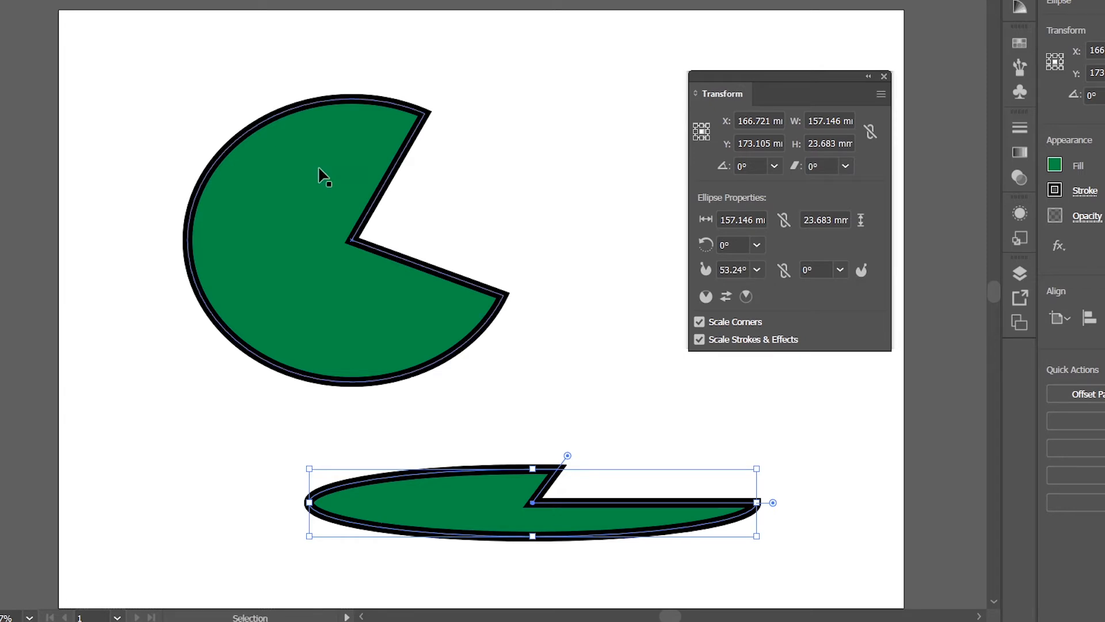
left_click(317, 166)
key("l")
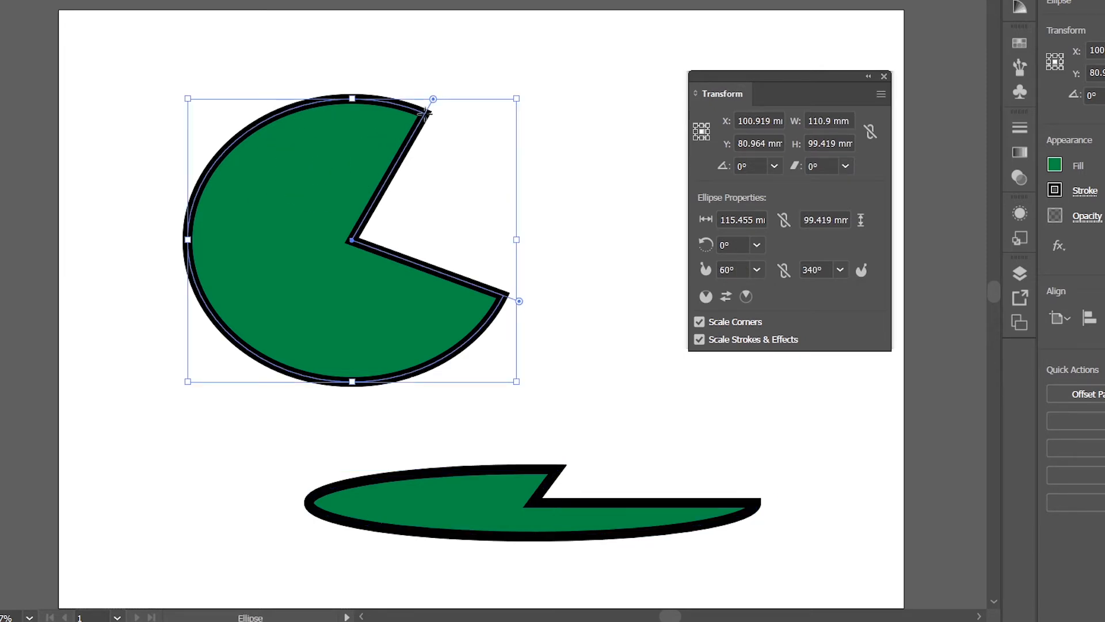
left_click_drag(434, 100, 176, 74)
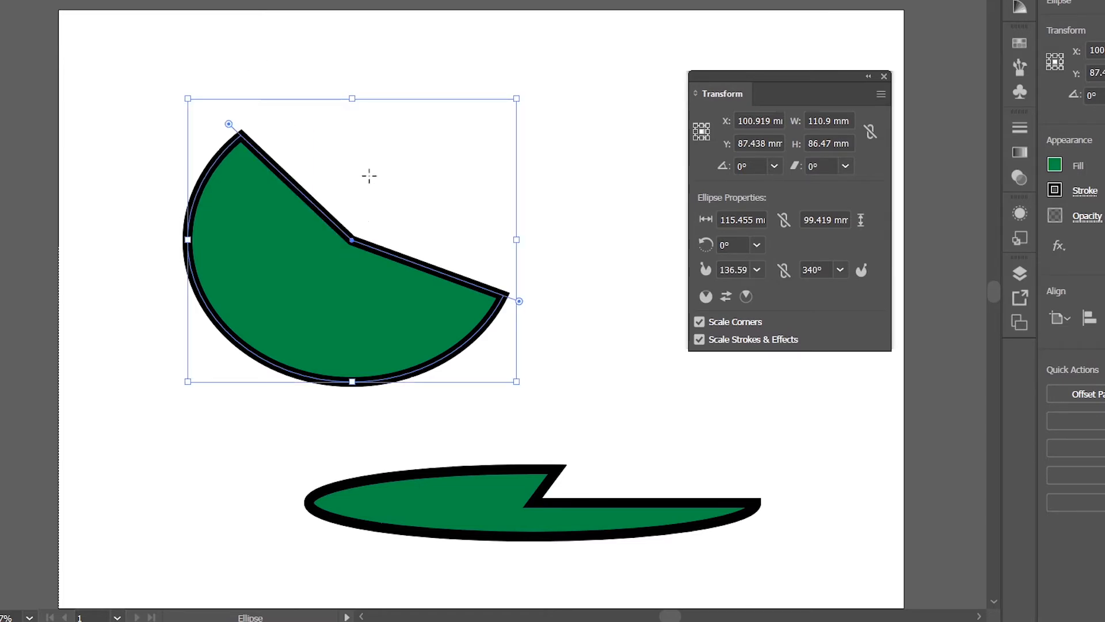
key("Delete")
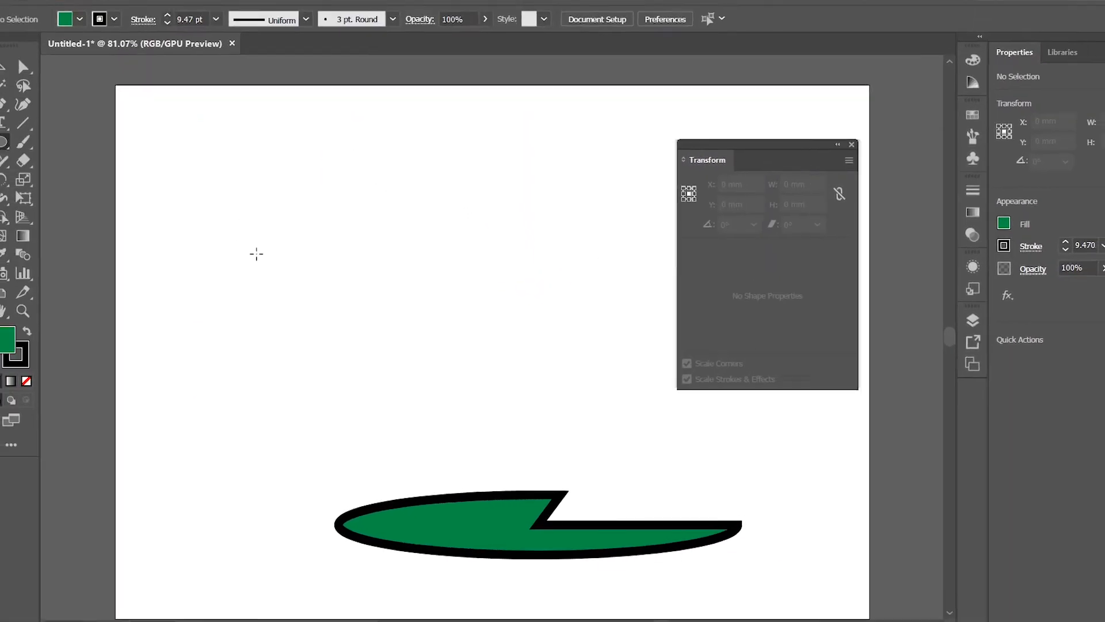
Draw a polygon with a radius of about 49 mm in the artboard's upper-left area and vary its side count, ending with 6 sides
left_click_drag(247, 156, 429, 346)
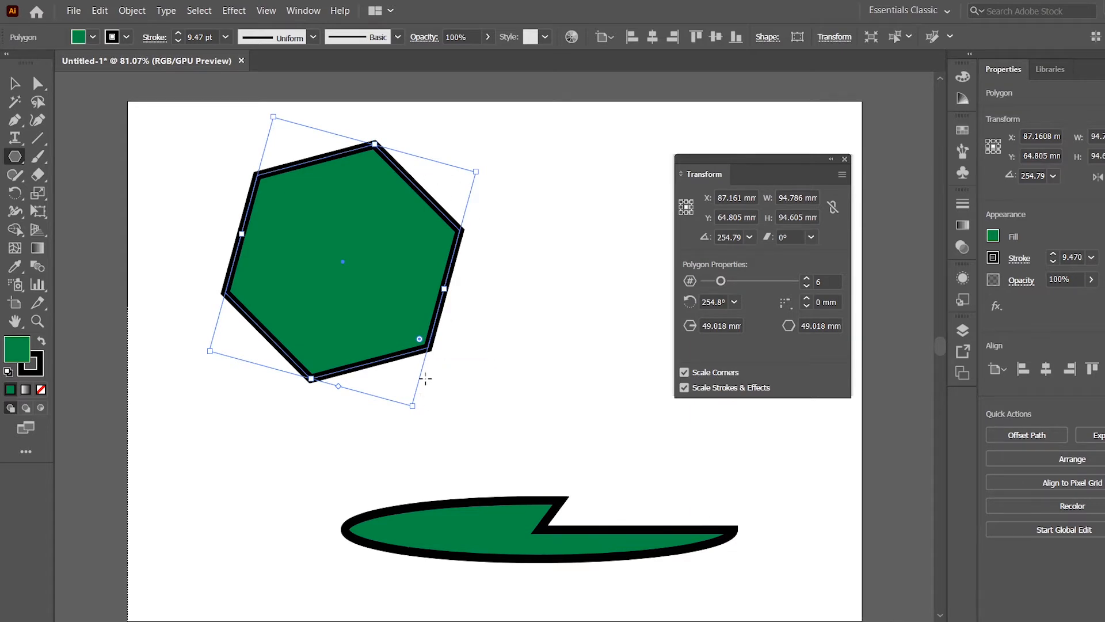
left_click(14, 84)
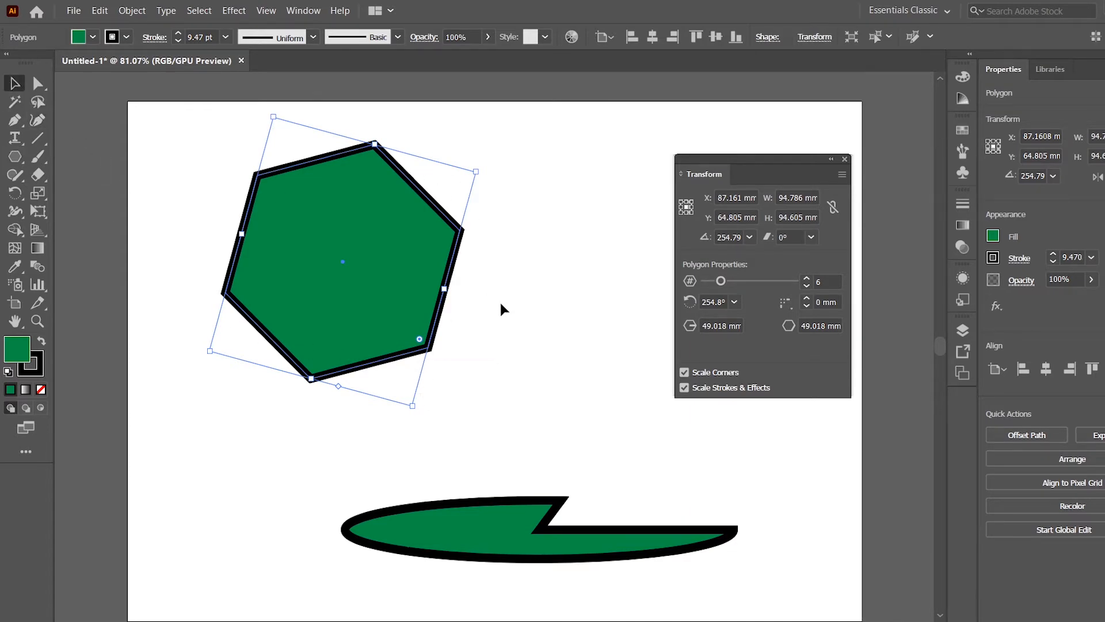
left_click_drag(340, 390, 394, 378)
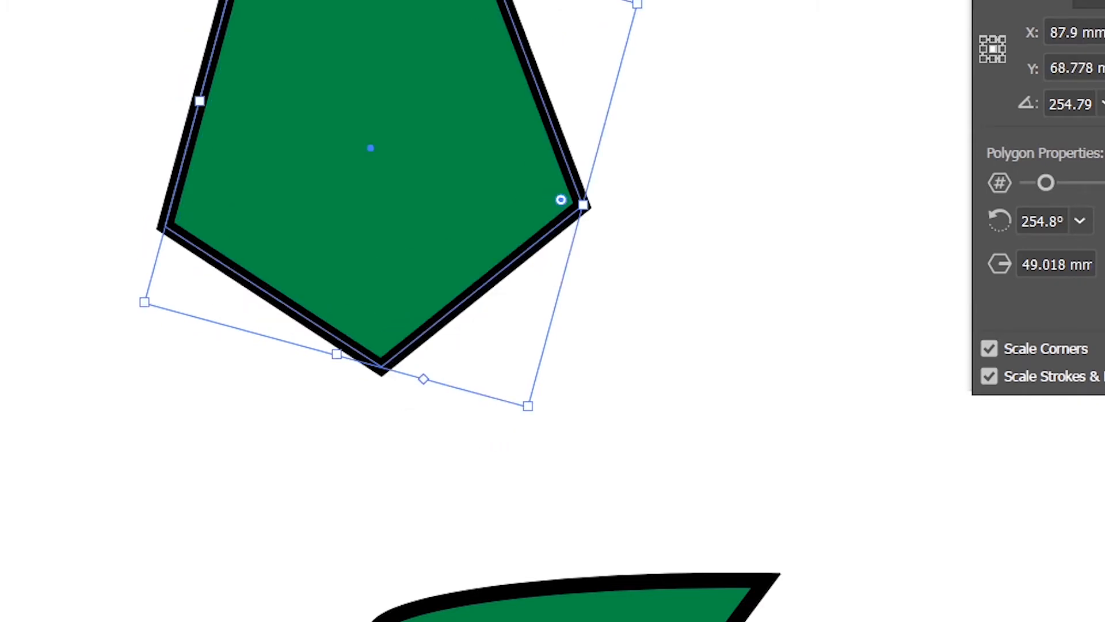
left_click_drag(1047, 184, 1104, 192)
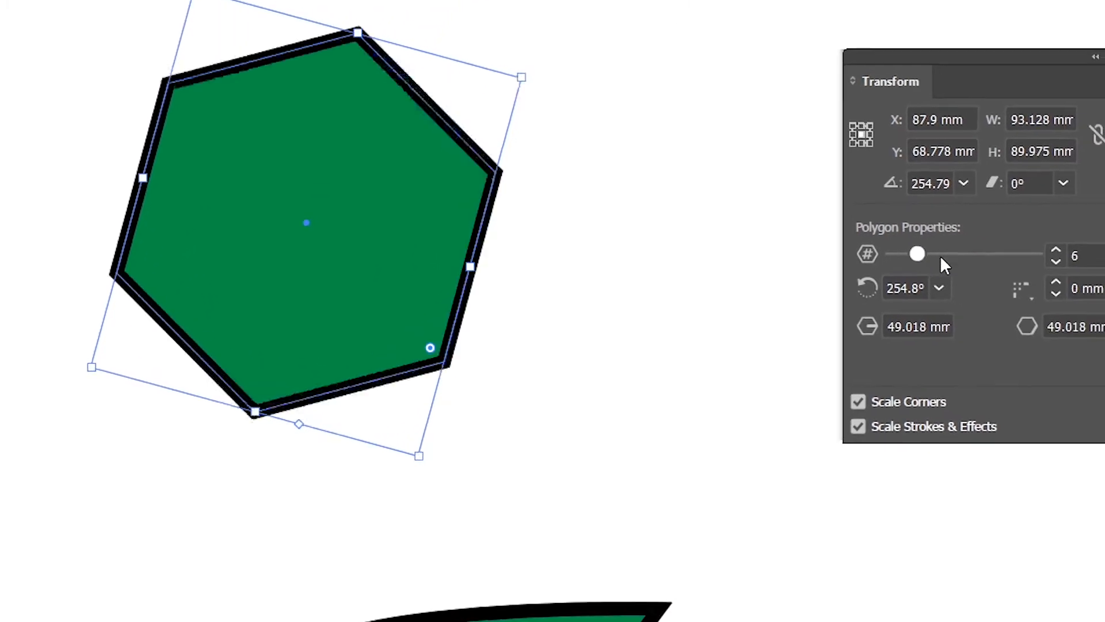
left_click_drag(943, 289, 866, 286)
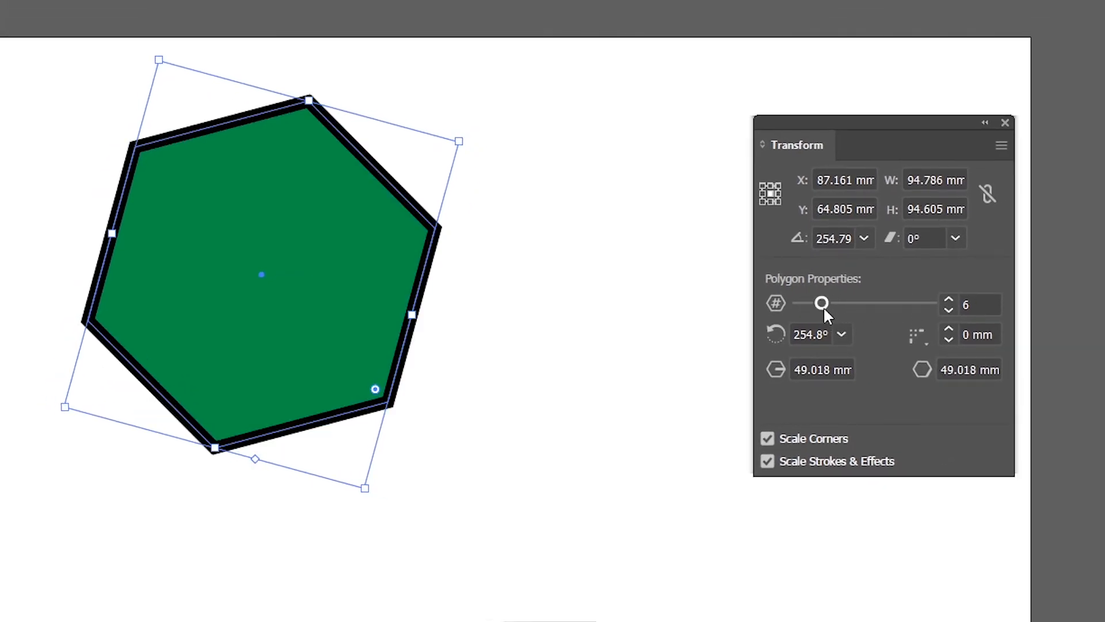
left_click(918, 340)
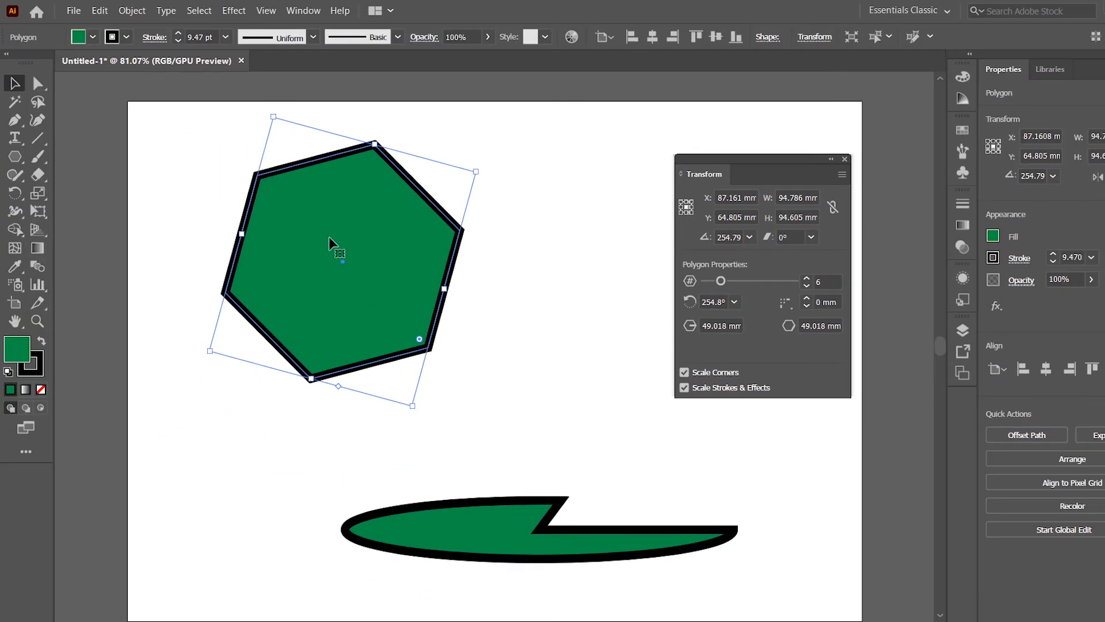
Distort the hexagon by pulling its upper-left anchor point upward, and make its sides equal again
left_click(37, 84)
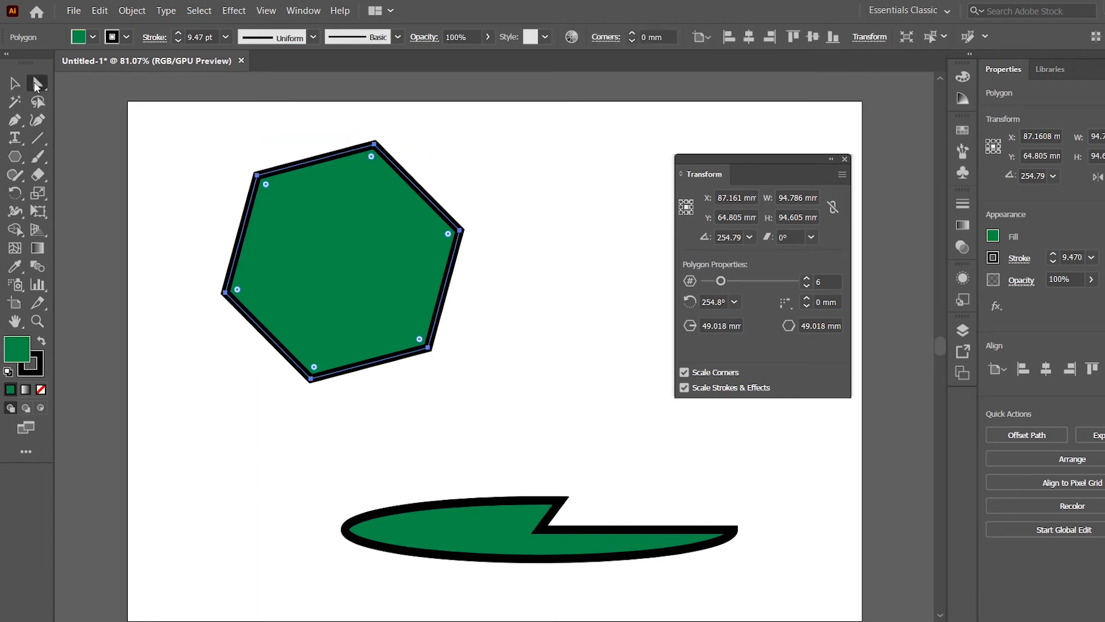
left_click_drag(257, 174, 270, 122)
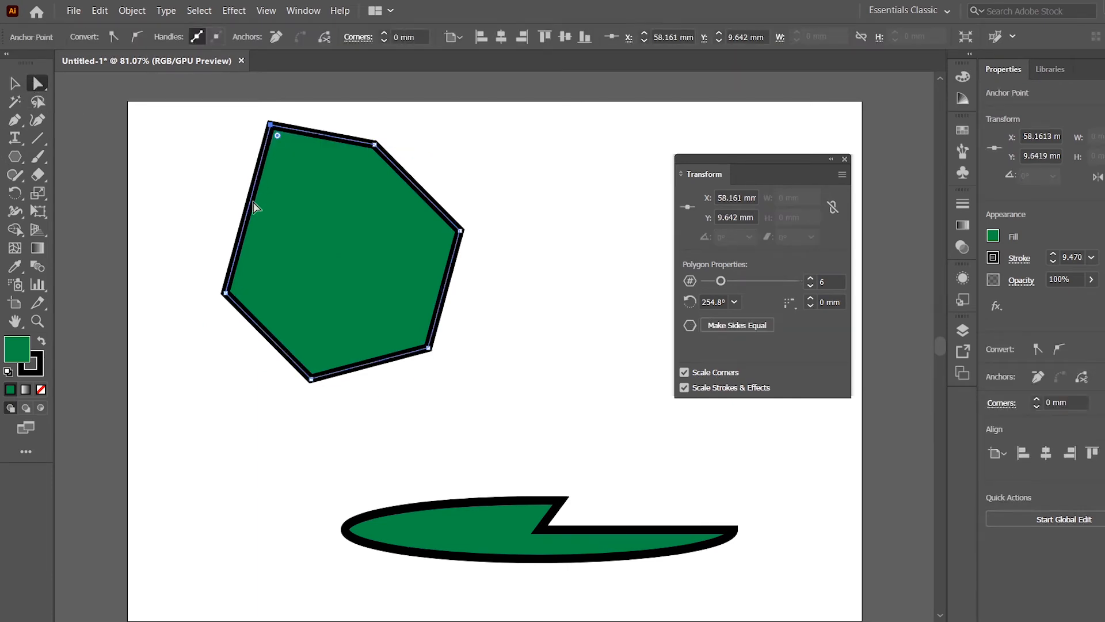
left_click(14, 84)
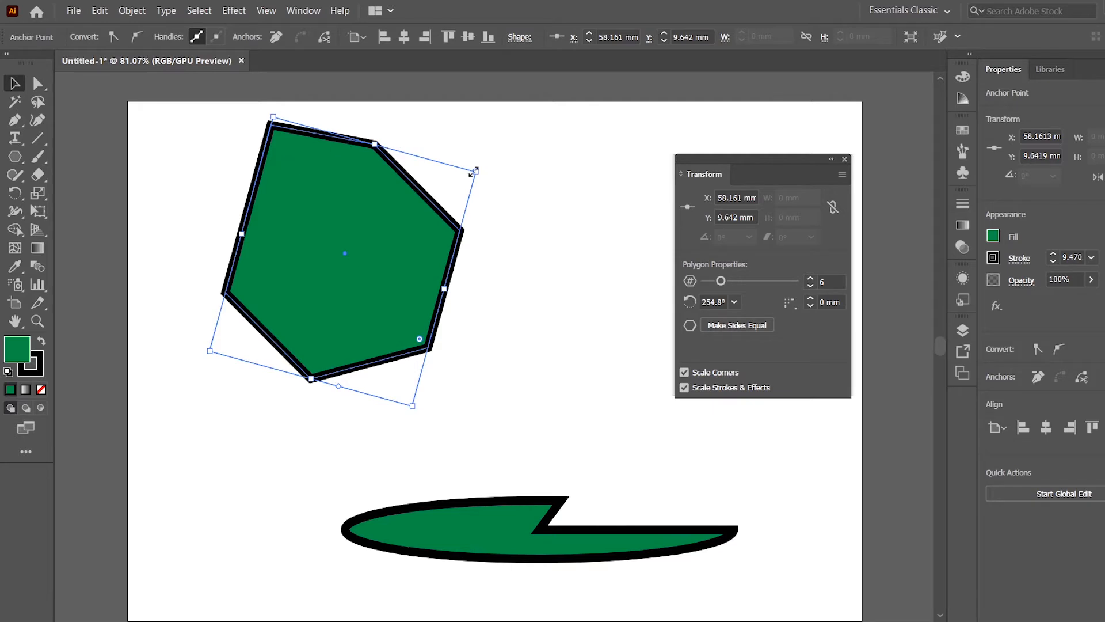
left_click(741, 326)
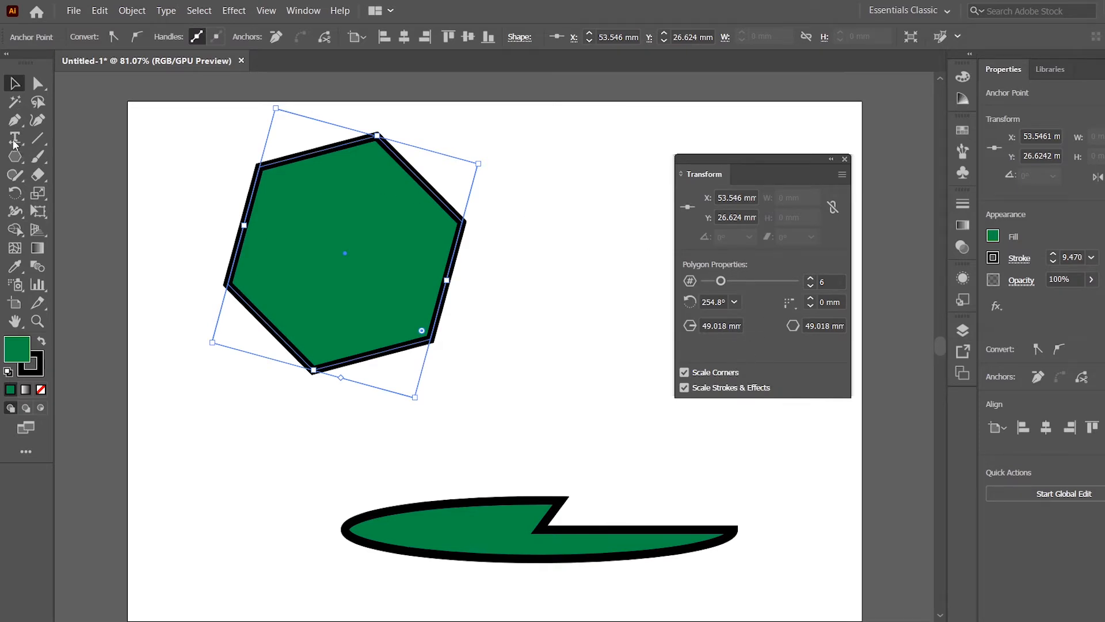
Draw a rectangle about 66 × 44 mm beside the hexagon and set its stroke weight to 28 pt
left_click(15, 157)
left_click(90, 156)
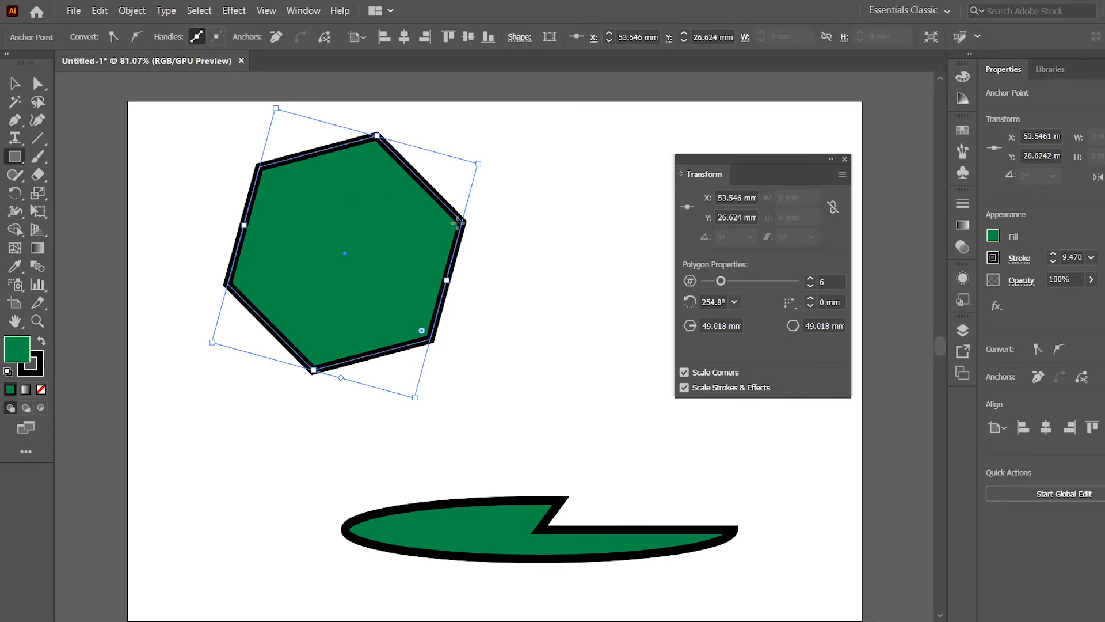
left_click_drag(495, 248, 659, 358)
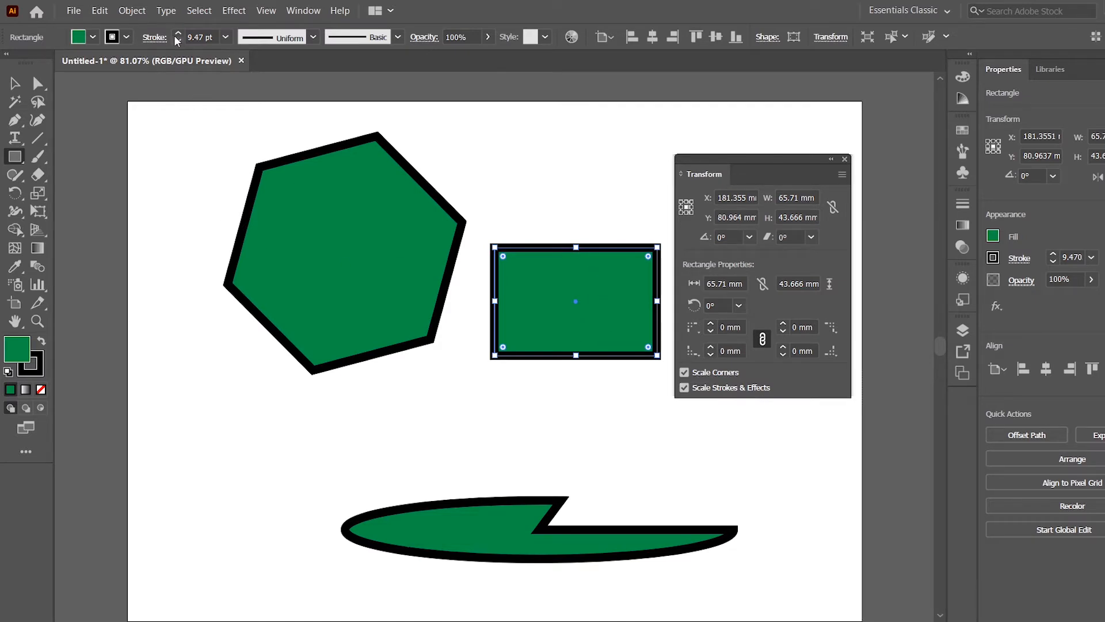
left_click_drag(179, 35, 179, 35)
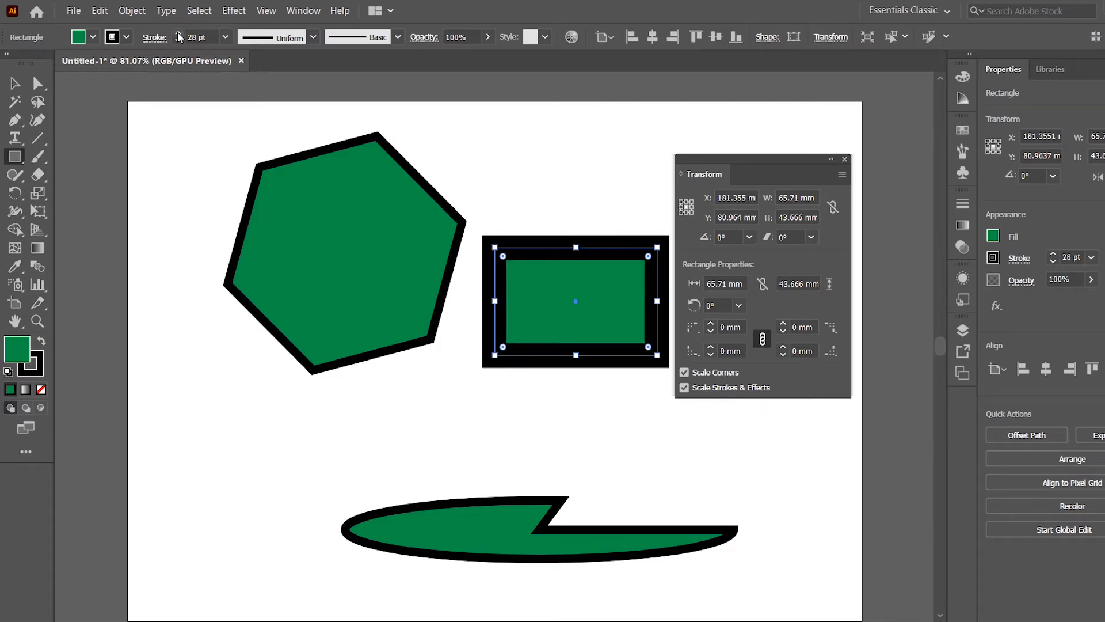
Turn off Scale Strokes & Effects and resize the rectangle's height, first flattening it to about 12 mm and finally stretching it to about 75 mm
left_click(16, 86)
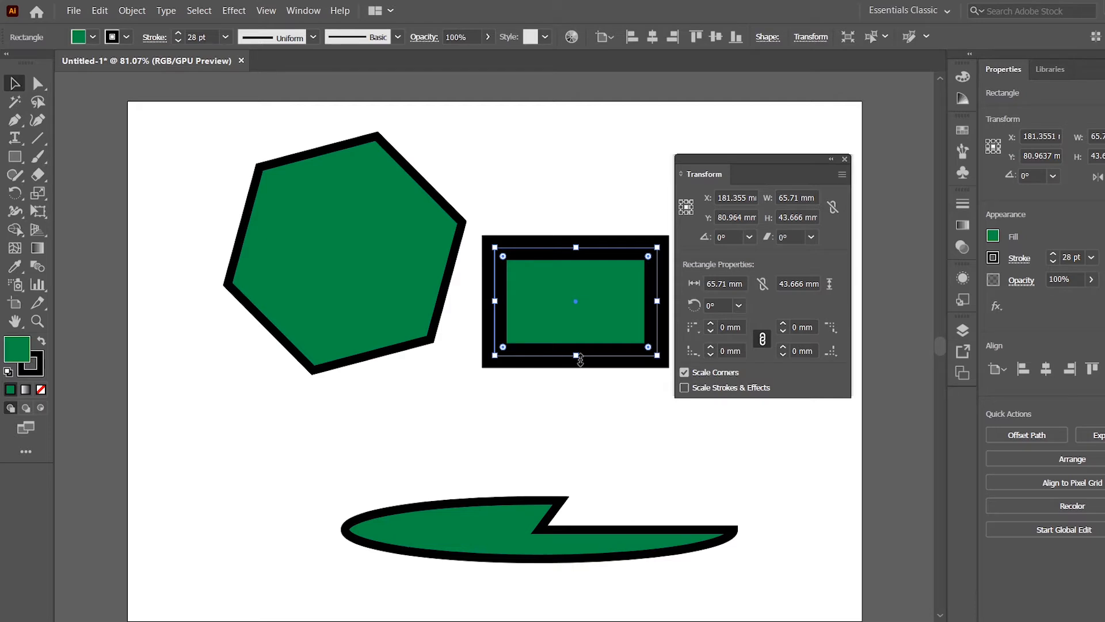
left_click_drag(580, 360, 565, 286)
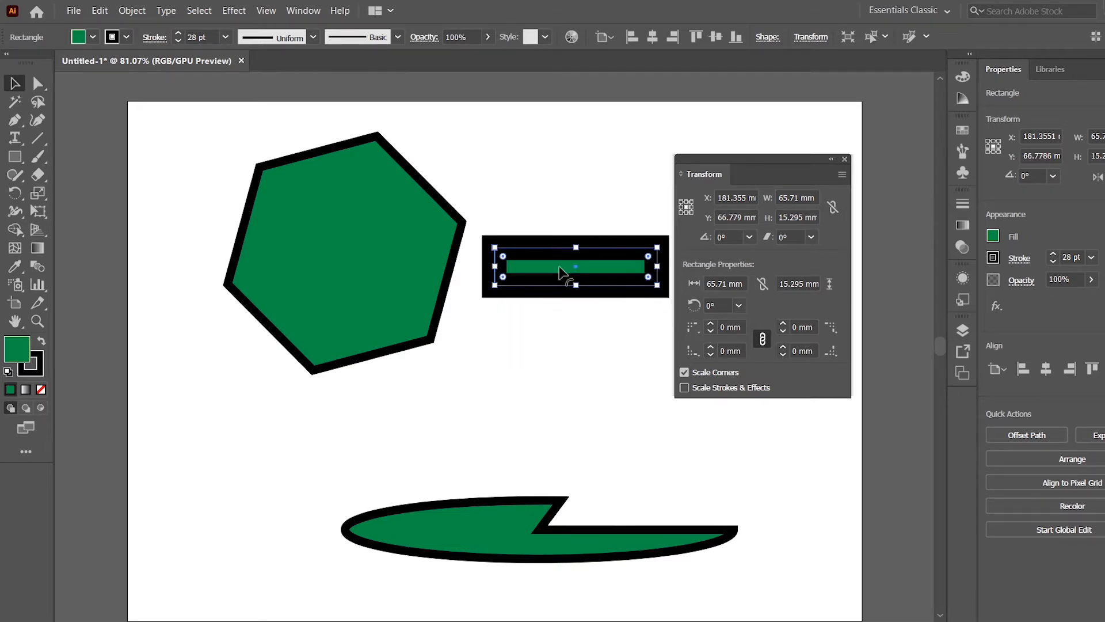
left_click_drag(577, 286, 576, 276)
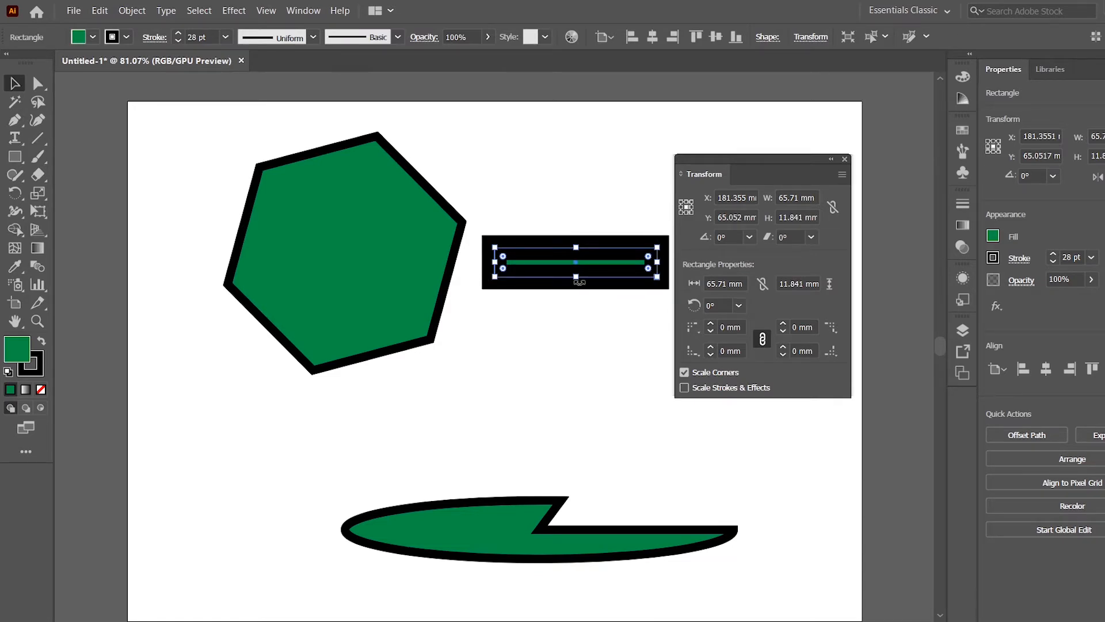
left_click_drag(576, 277, 576, 434)
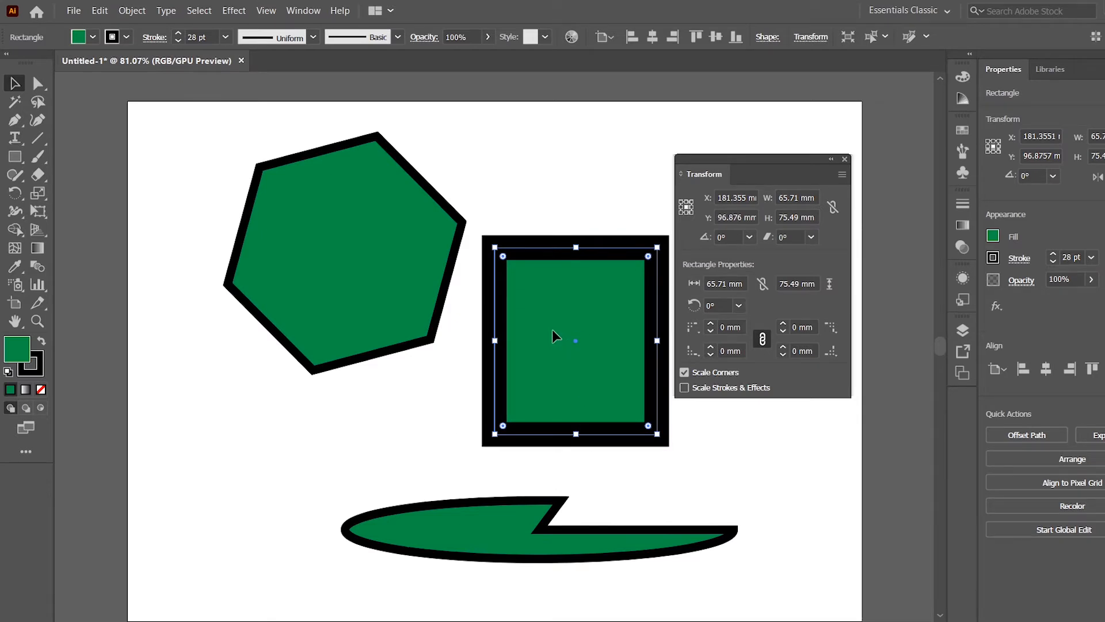
Delete the hexagon and the flat pie ellipse, and move the rectangle into the artboard's upper-left area
left_click_drag(551, 330, 485, 330)
left_click(349, 258)
key("Delete")
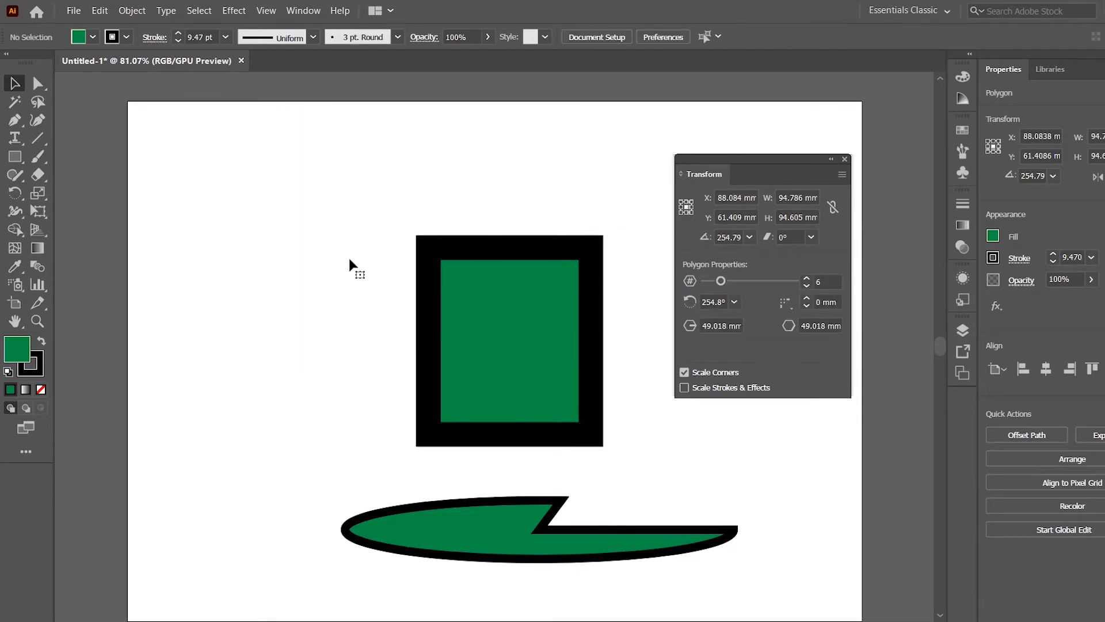
left_click(441, 541)
key("Delete")
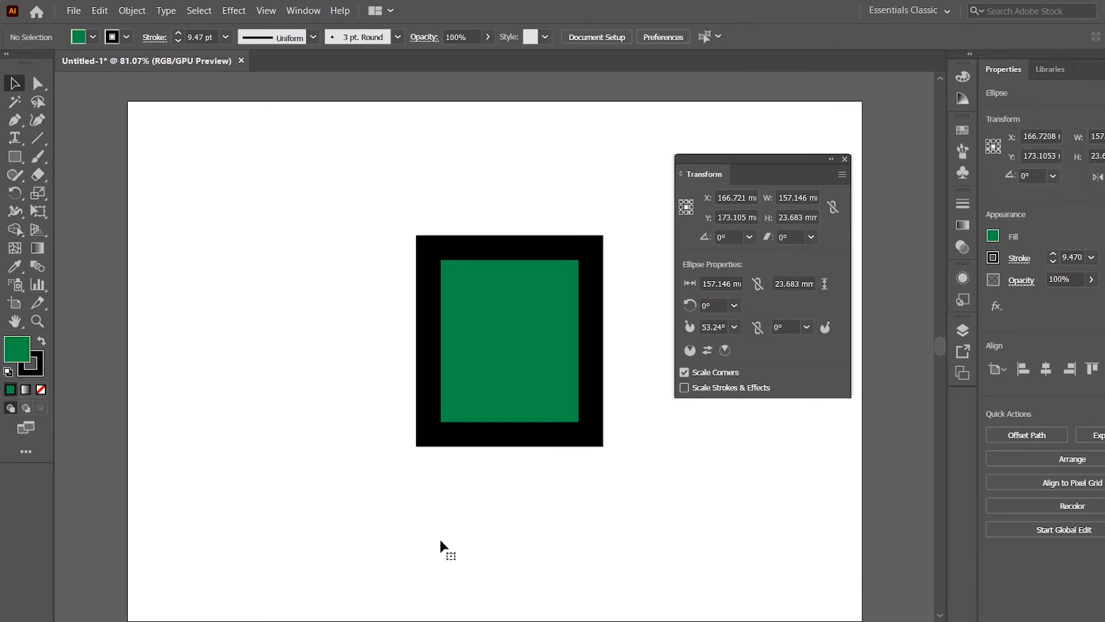
left_click_drag(520, 306, 347, 268)
Shrink the rectangle to about 27 × 22 mm, enlarge it to about 131 × 112 mm with Scale Strokes & Effects on, and undo both resizes
left_click_drag(418, 396, 320, 264)
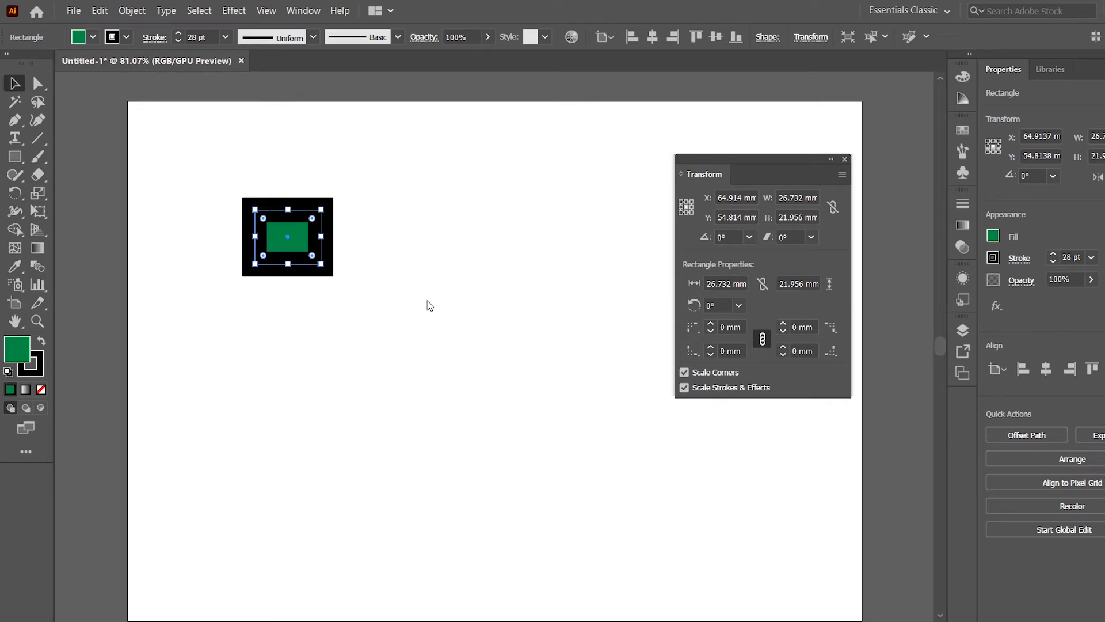
left_click_drag(321, 263, 580, 490)
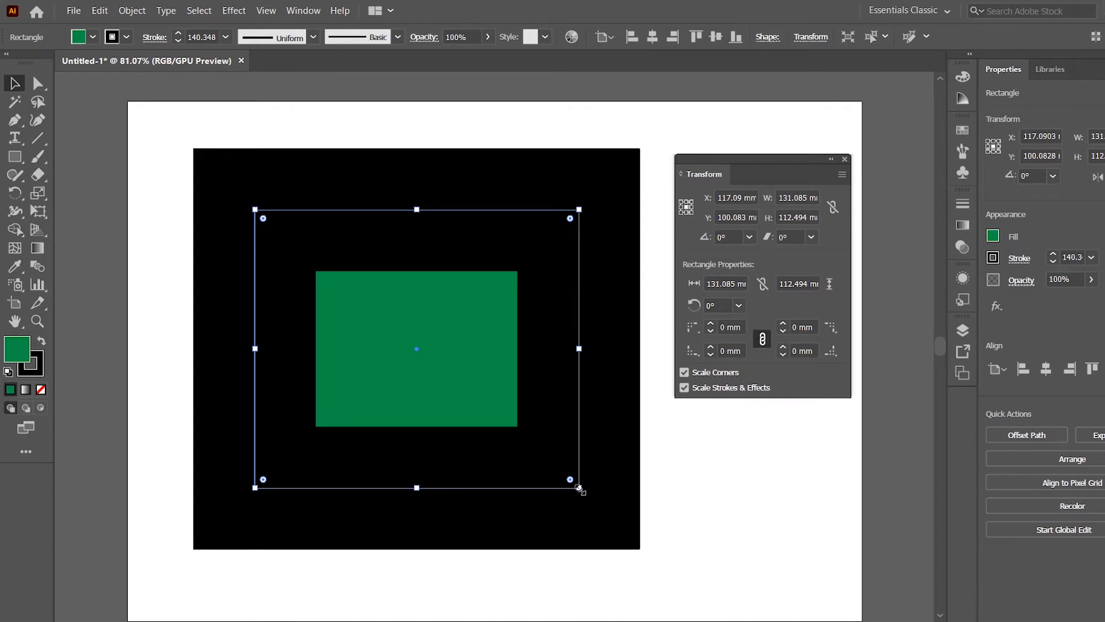
key("ctrl+z")
key("ctrl+z")
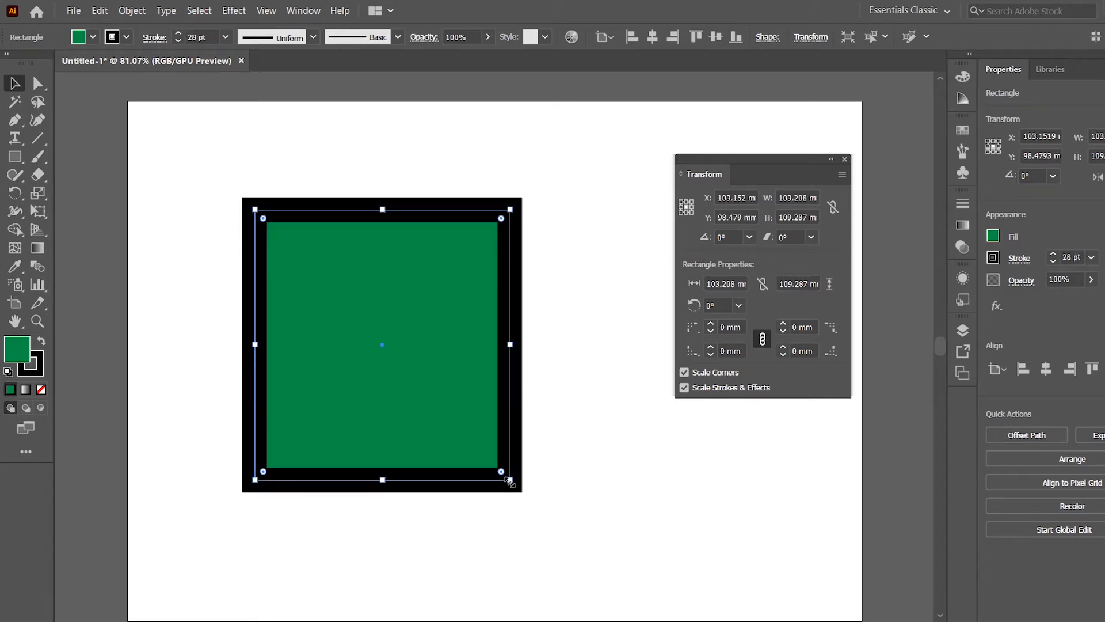
Shrink the rectangle with stroke scaling on, enlarge it to about 66 × 47 mm, and delete it
left_click_drag(510, 480, 313, 259)
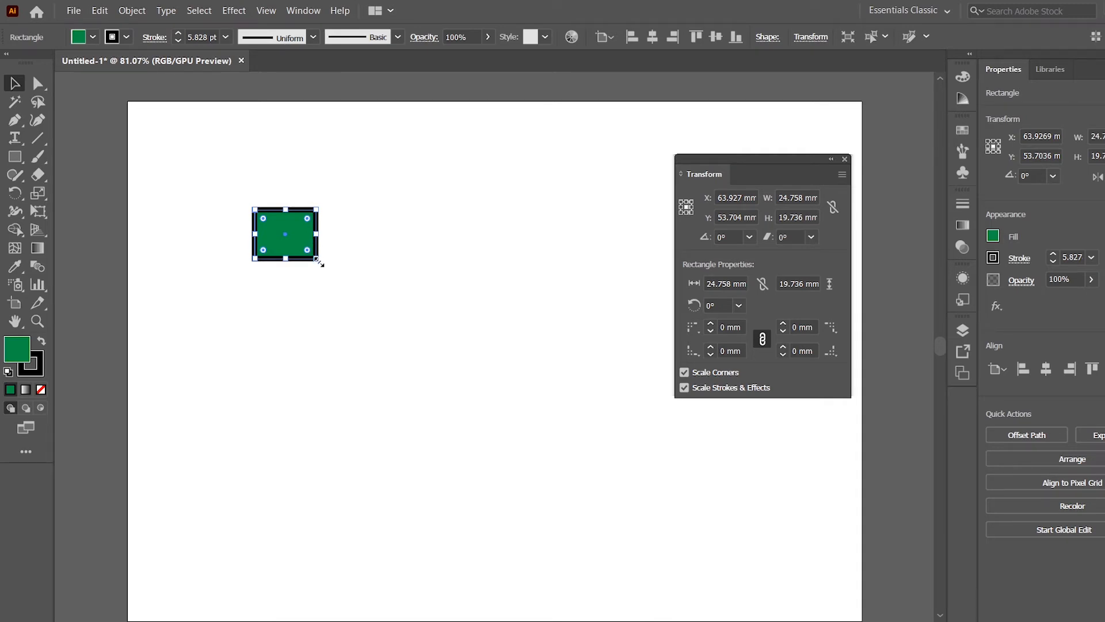
mouse_move(319, 262)
left_mouse_down()
mouse_move(569, 443)
mouse_move(313, 251)
left_mouse_up()
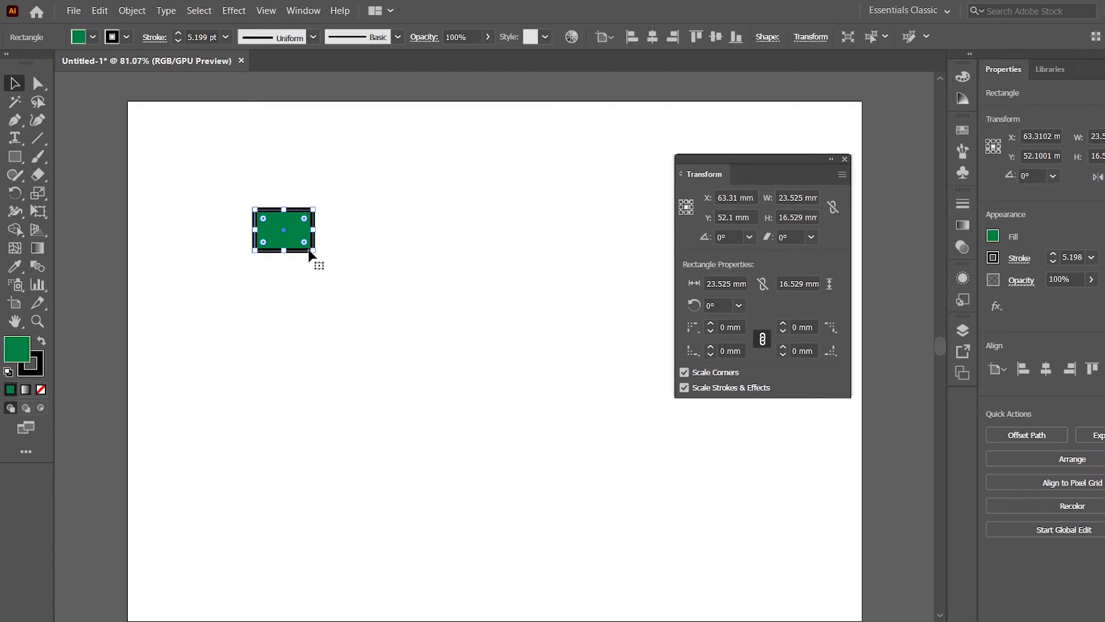
left_click_drag(312, 250, 420, 327)
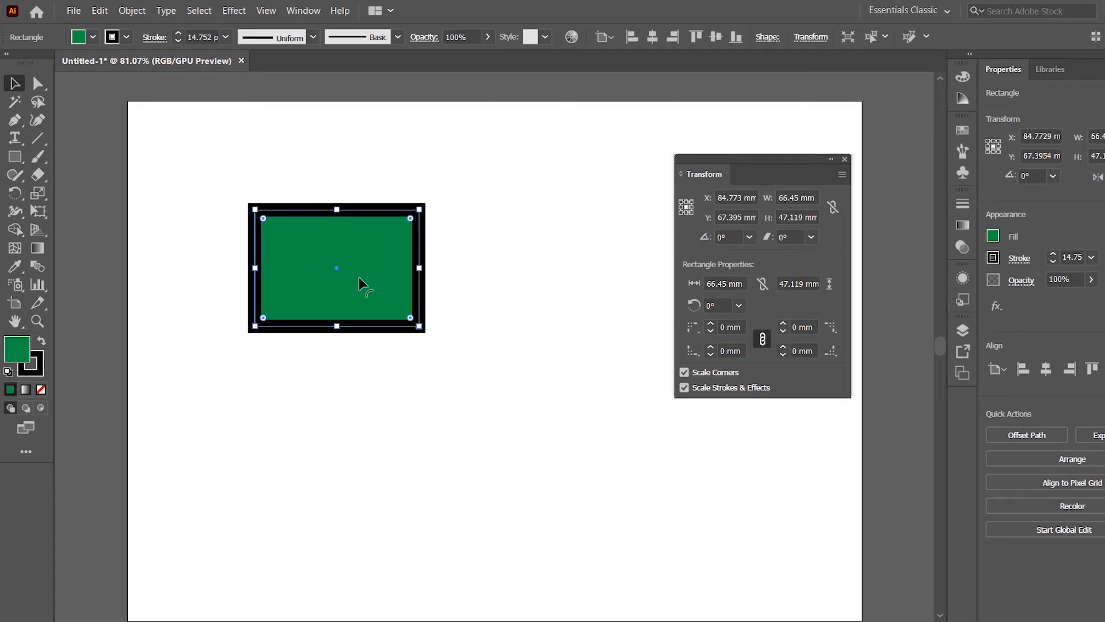
key("Delete")
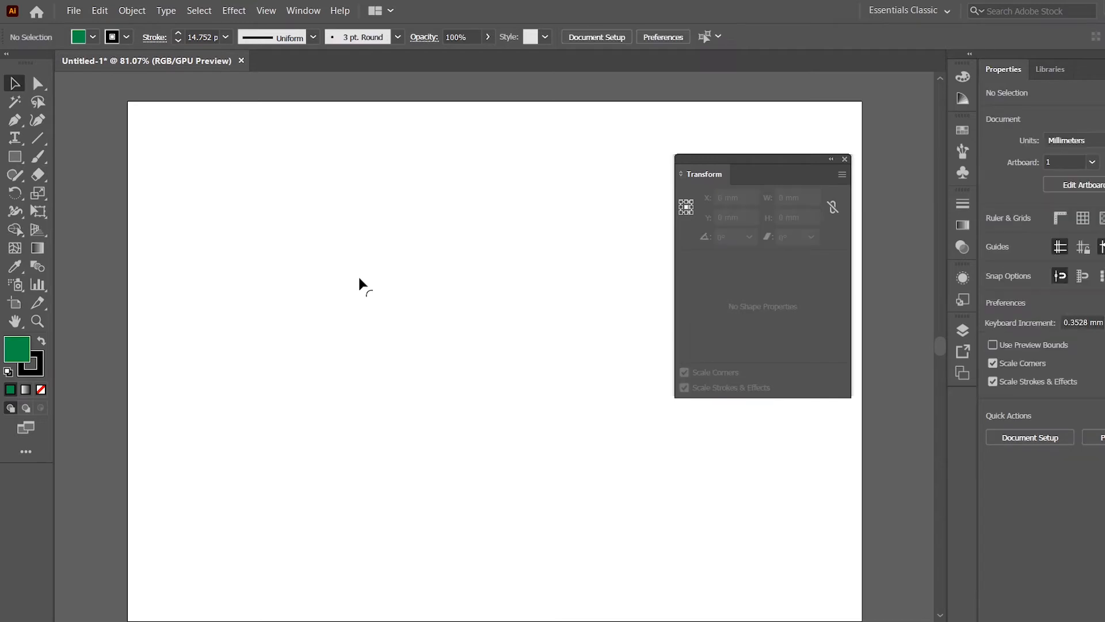
Draw a closed triangle about 80 mm wide and 131 mm high with the Pen tool on the artboard's left half
left_click(14, 119)
left_click(229, 164)
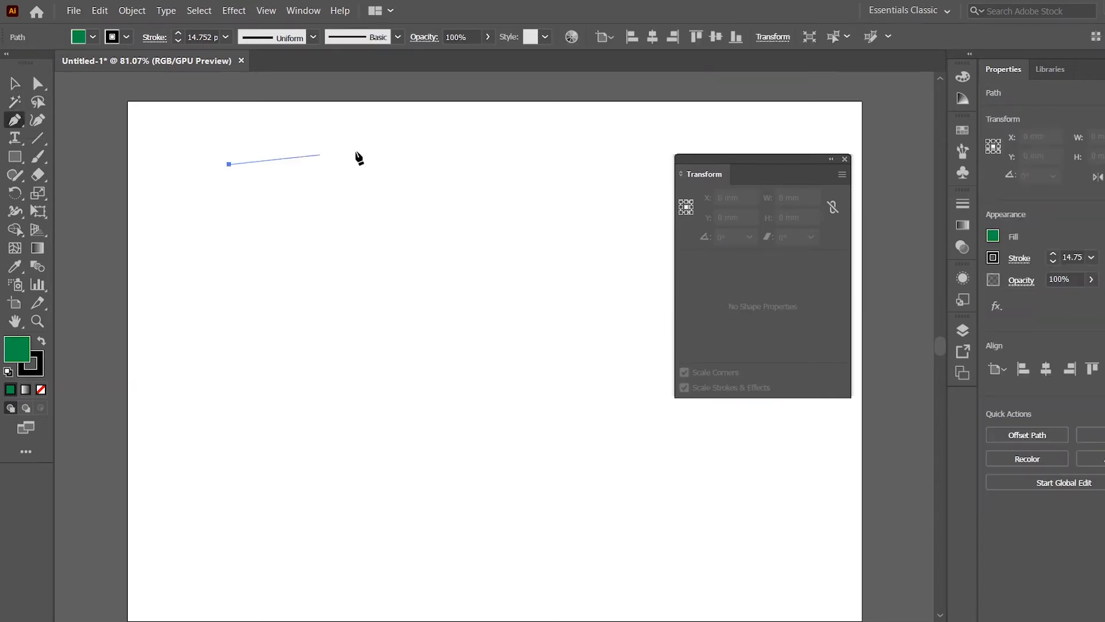
left_click(427, 164)
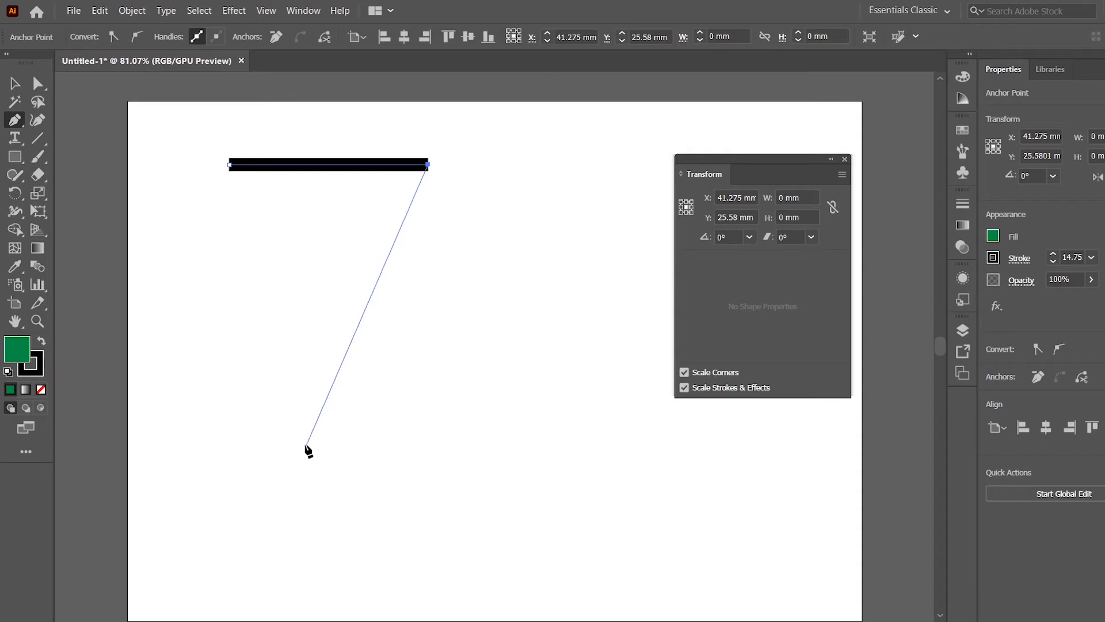
left_click(237, 488)
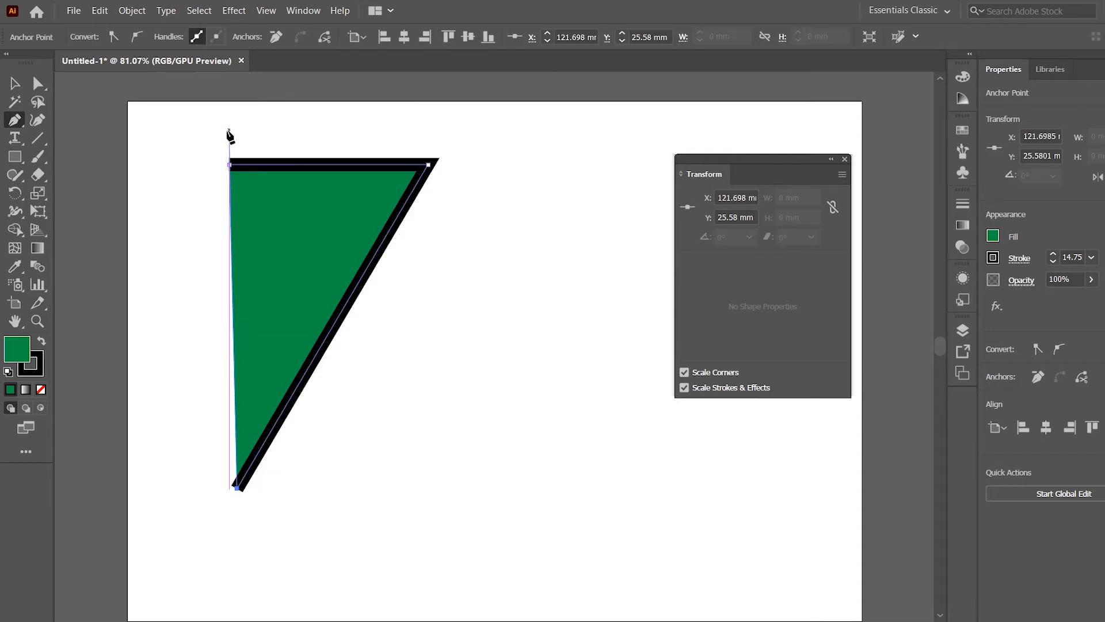
left_click(229, 165)
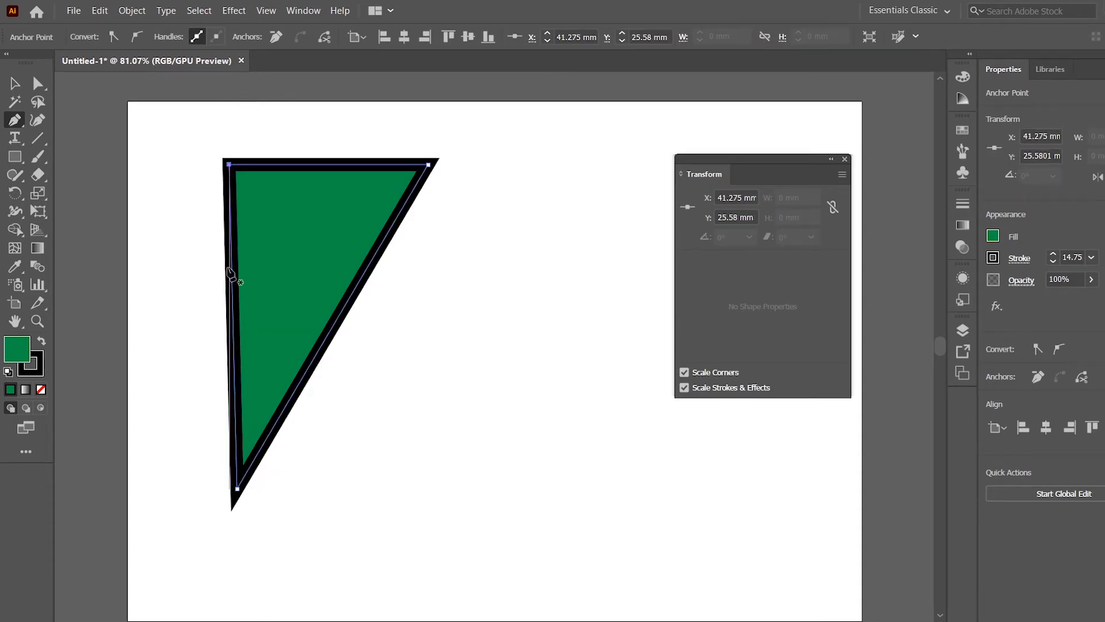
left_click(15, 83)
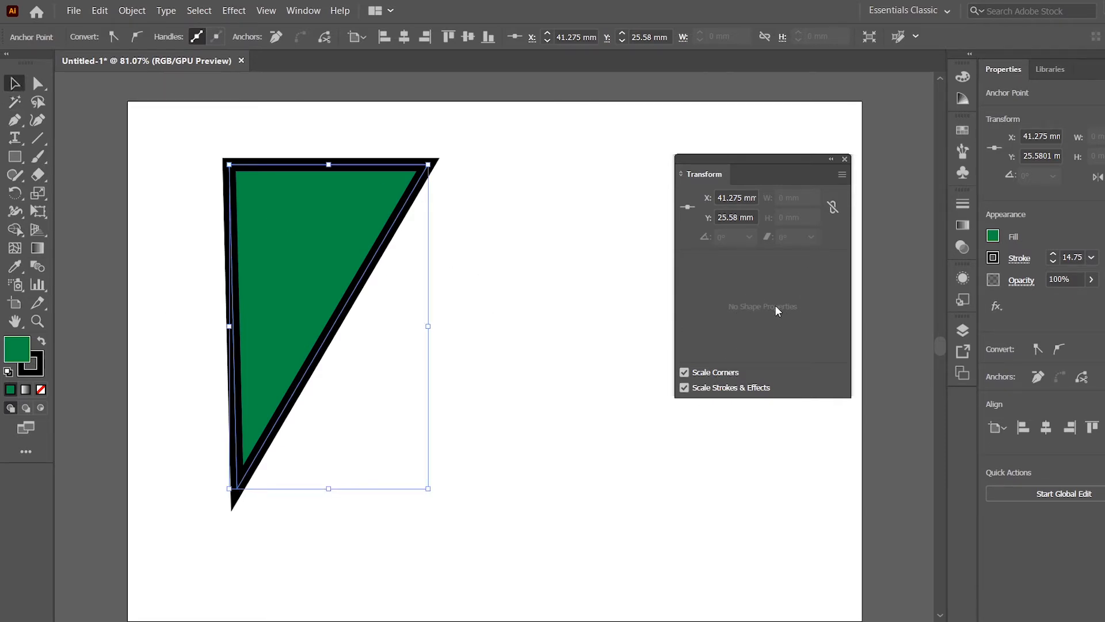
Draw an open diagonal Pen path from about X 147, Y 50 mm to X 176, Y 105 mm, and select the triangle
key("p")
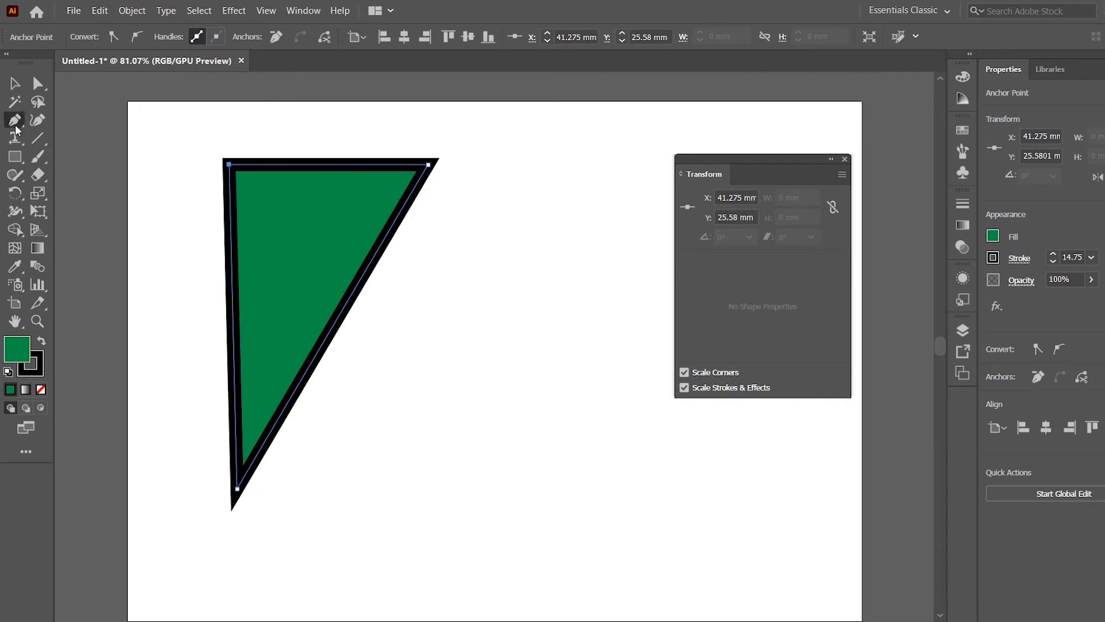
left_click(490, 223)
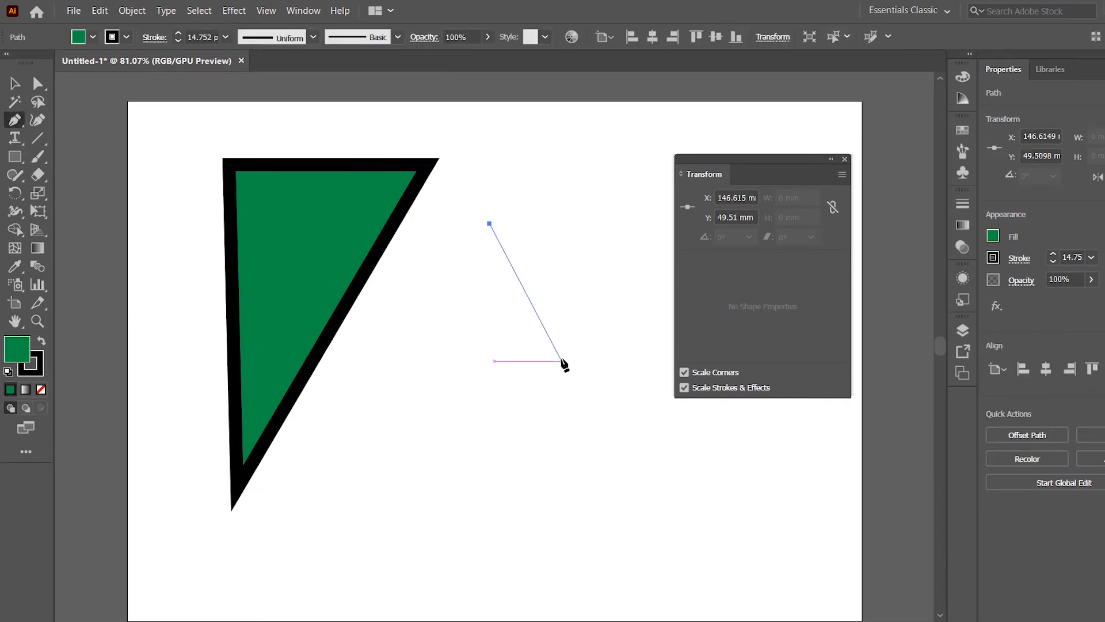
left_click(561, 361)
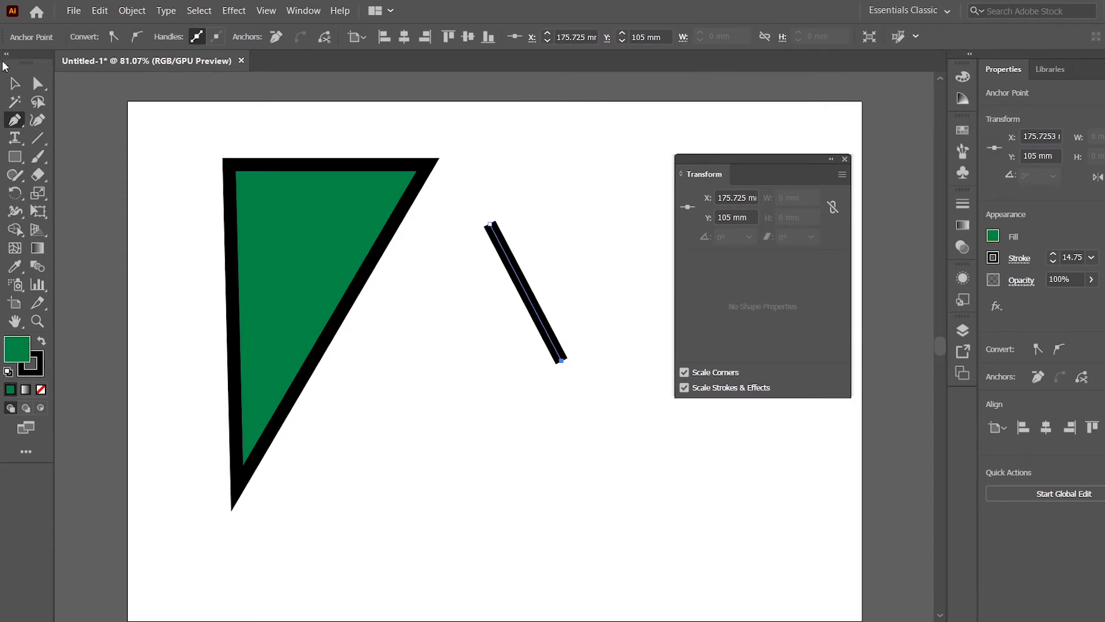
left_click(14, 83)
left_click(327, 274)
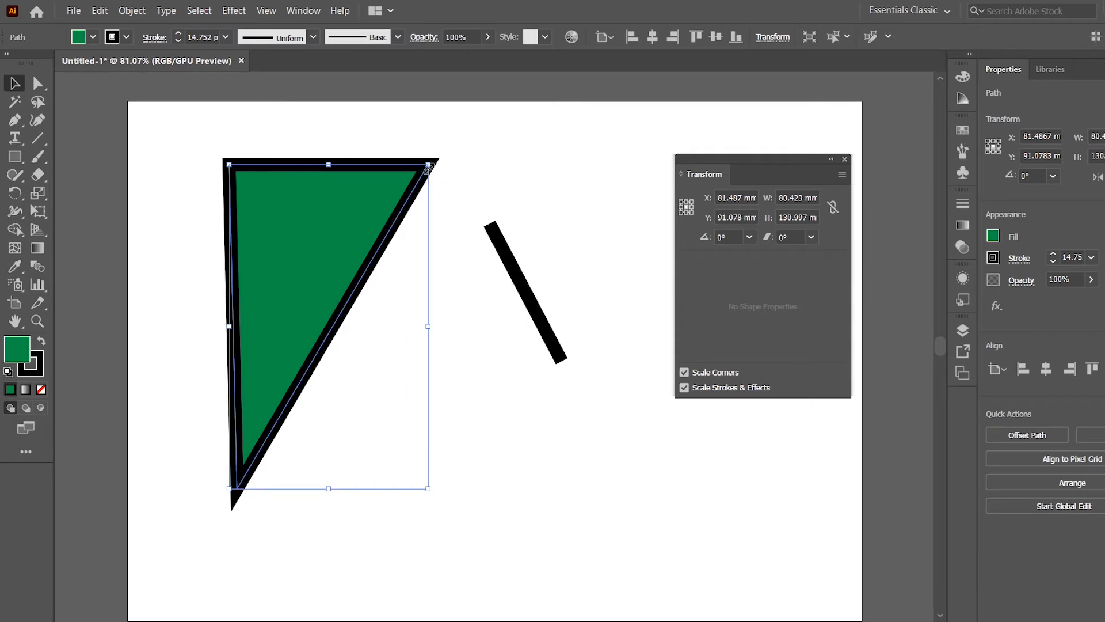
Apply an inverted round corner with a 13 mm radius to the triangle's upper-right anchor, then select the whole path
left_click(36, 84)
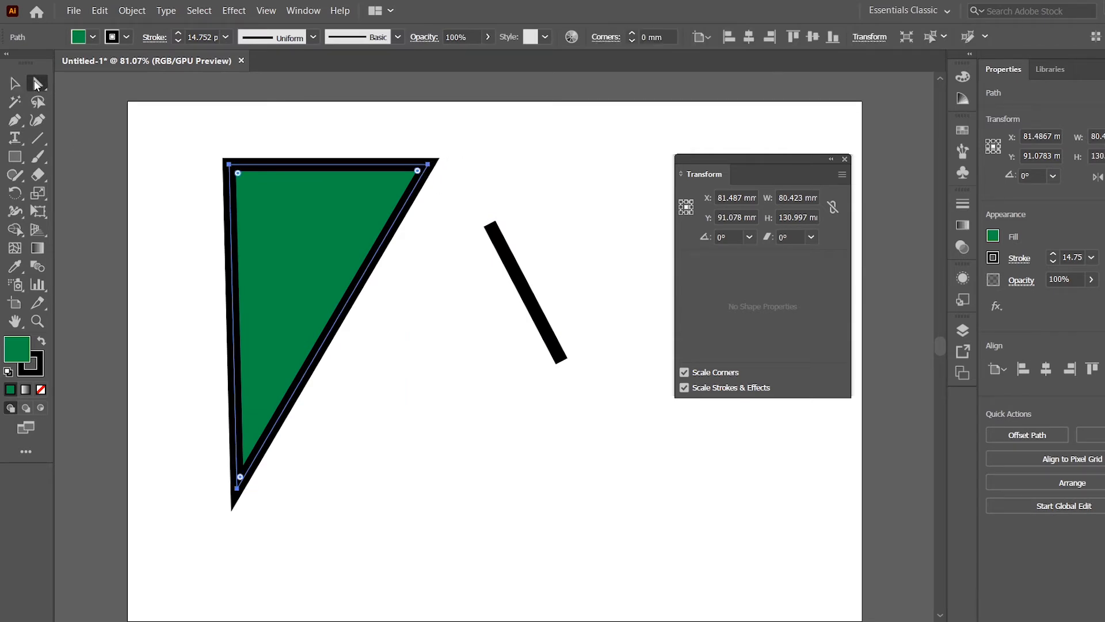
left_click(427, 165)
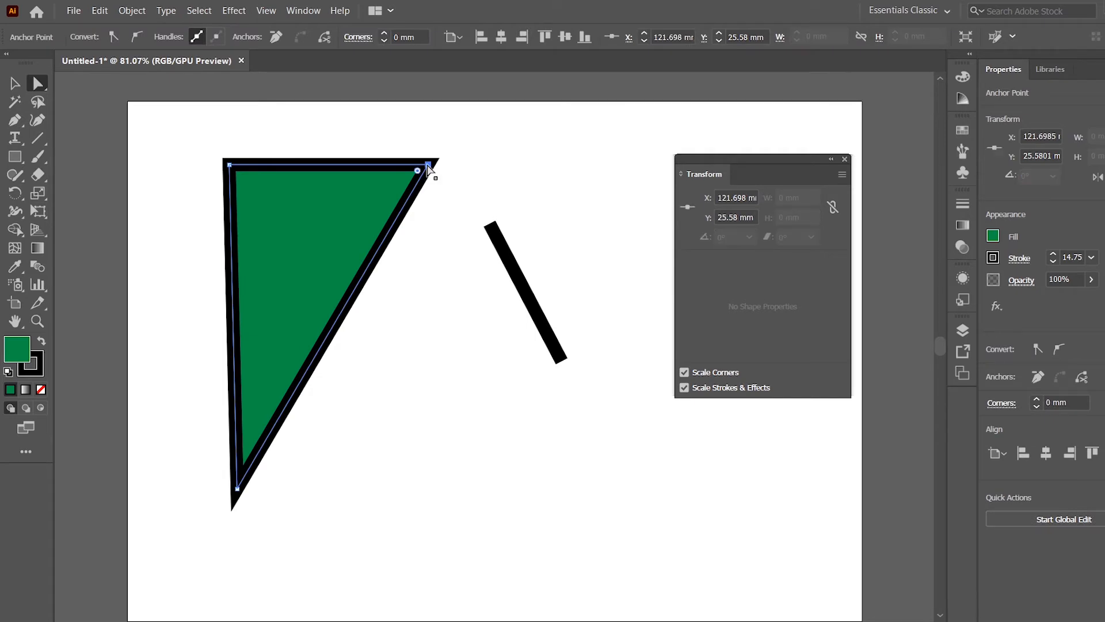
left_click(358, 38)
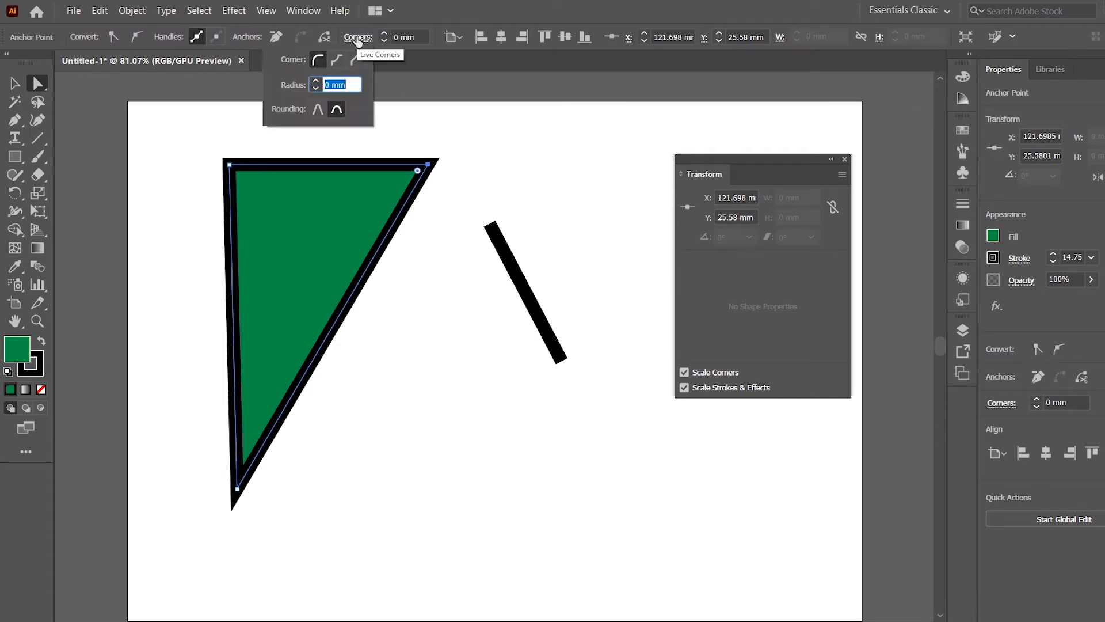
left_click(336, 60)
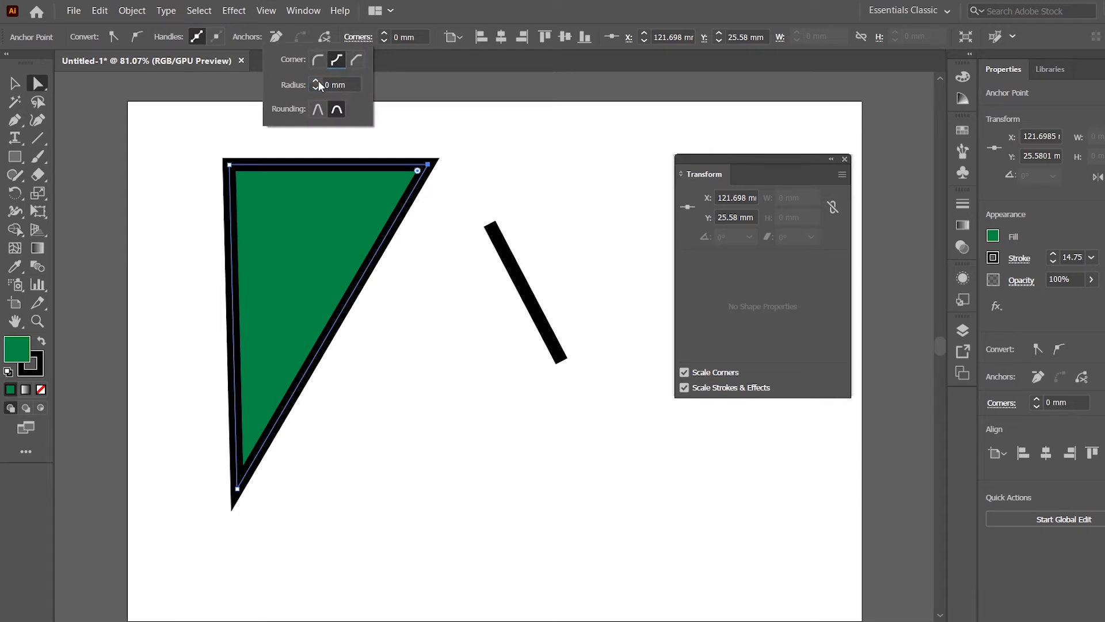
left_click(316, 81)
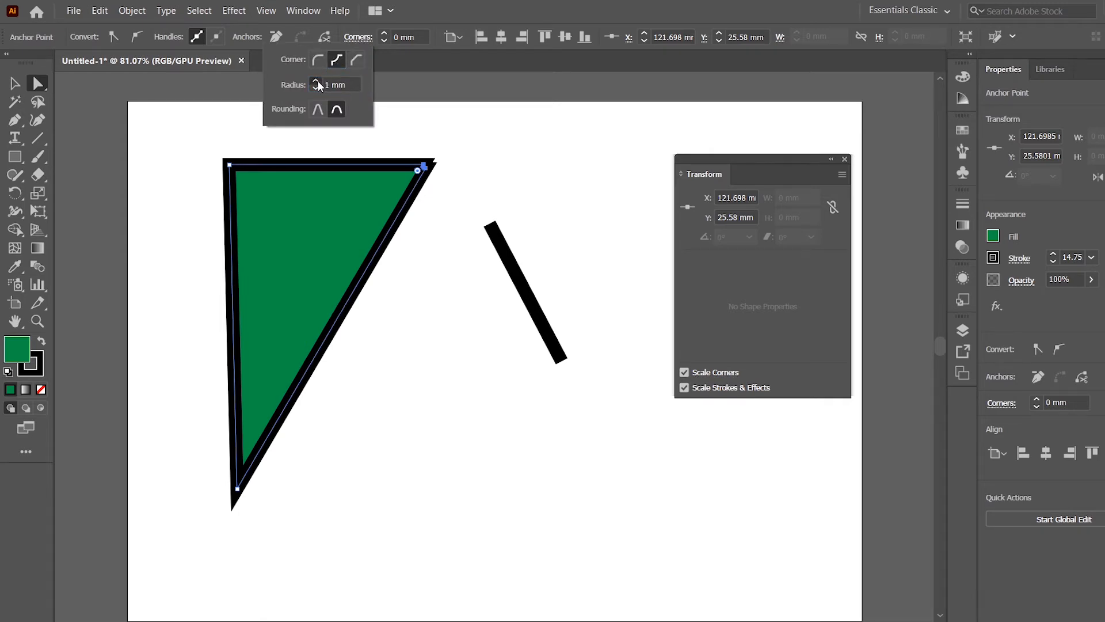
left_click(236, 220)
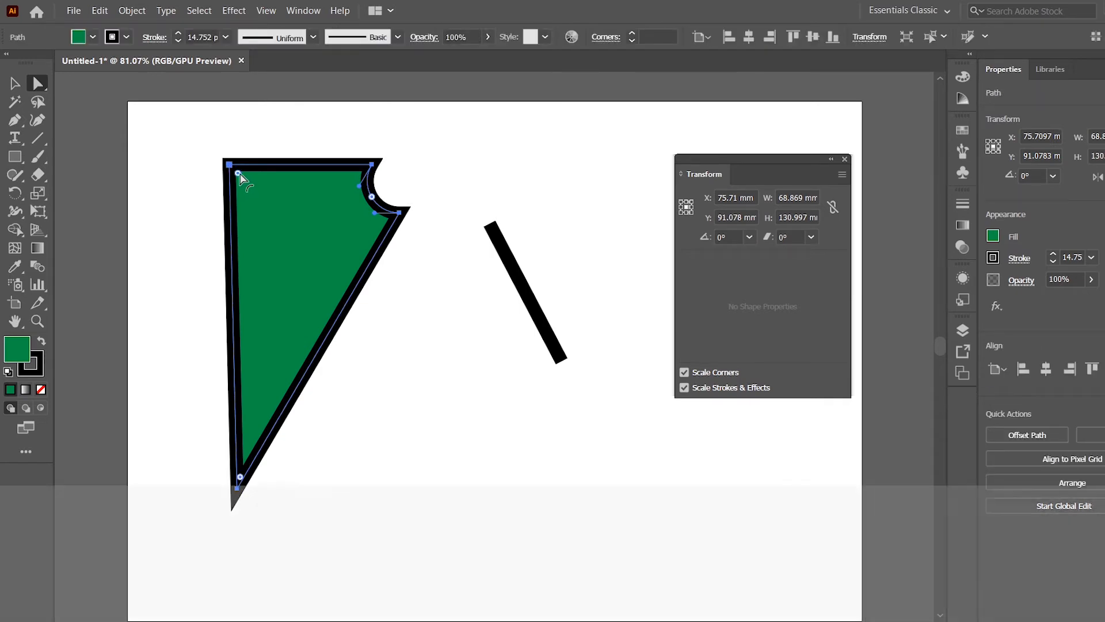
Cycle the triangle's live corner style directly on its corner widget until the upper-right corner is chamfered
key("alt")
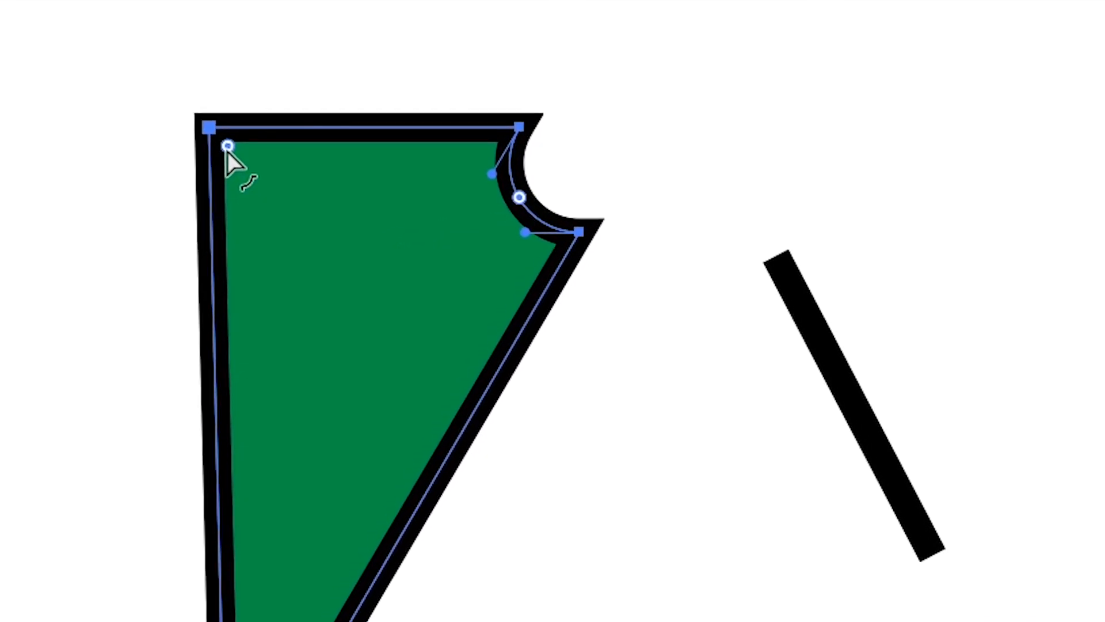
left_click(230, 153, "alt")
left_click(230, 153, "alt")
left_click(227, 148, "alt")
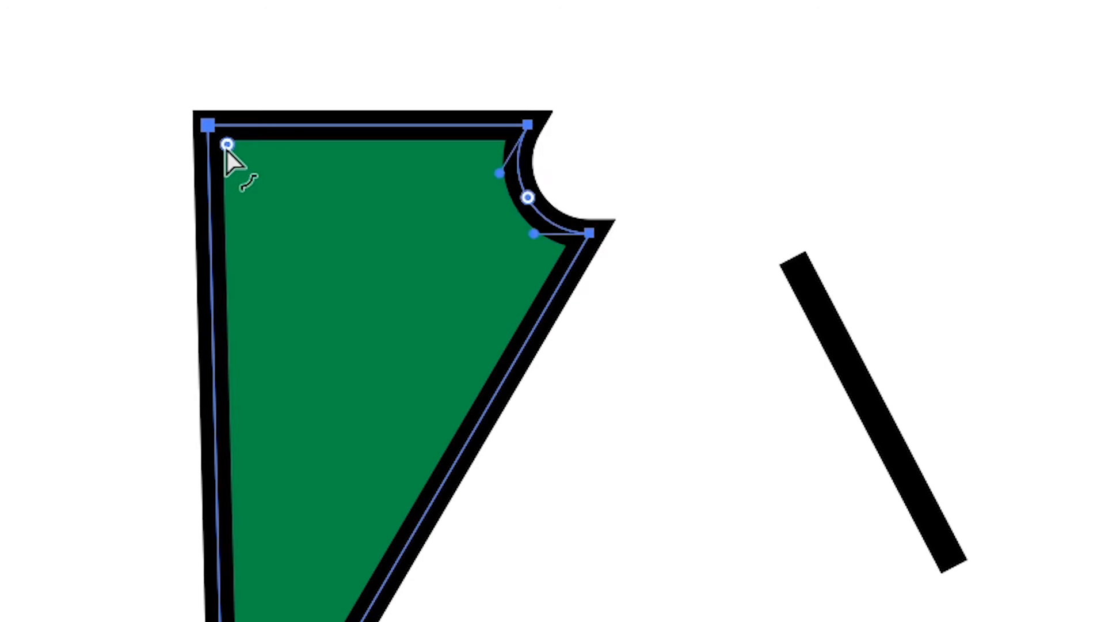
left_click(226, 149, "alt")
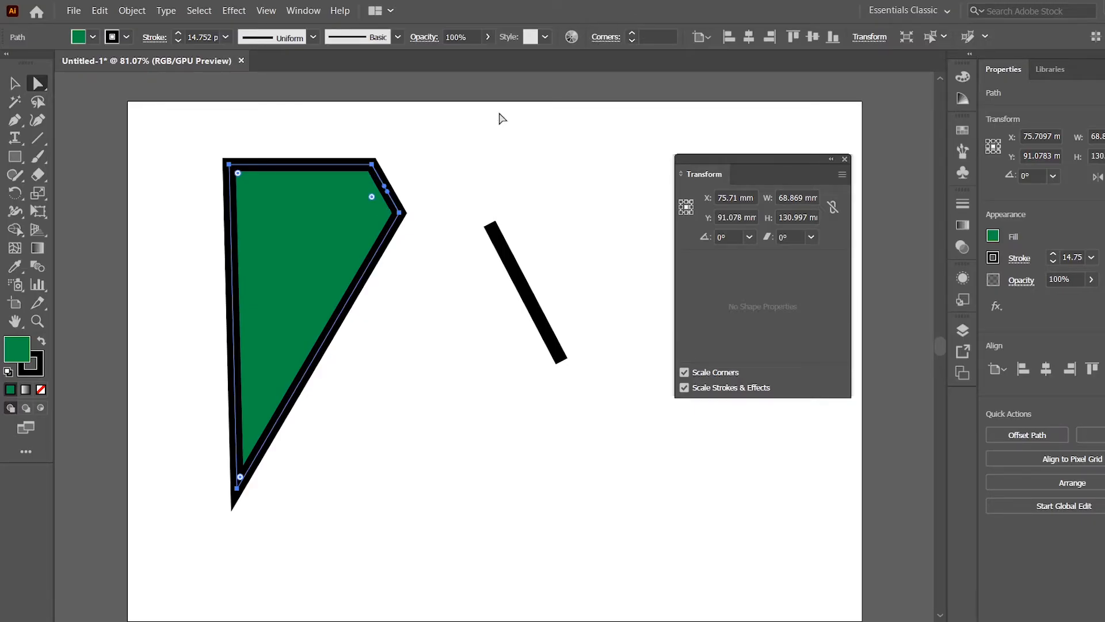
Open the Corners settings for the chamfered corner, cancel them, and switch that corner to the round style
double_click(372, 197)
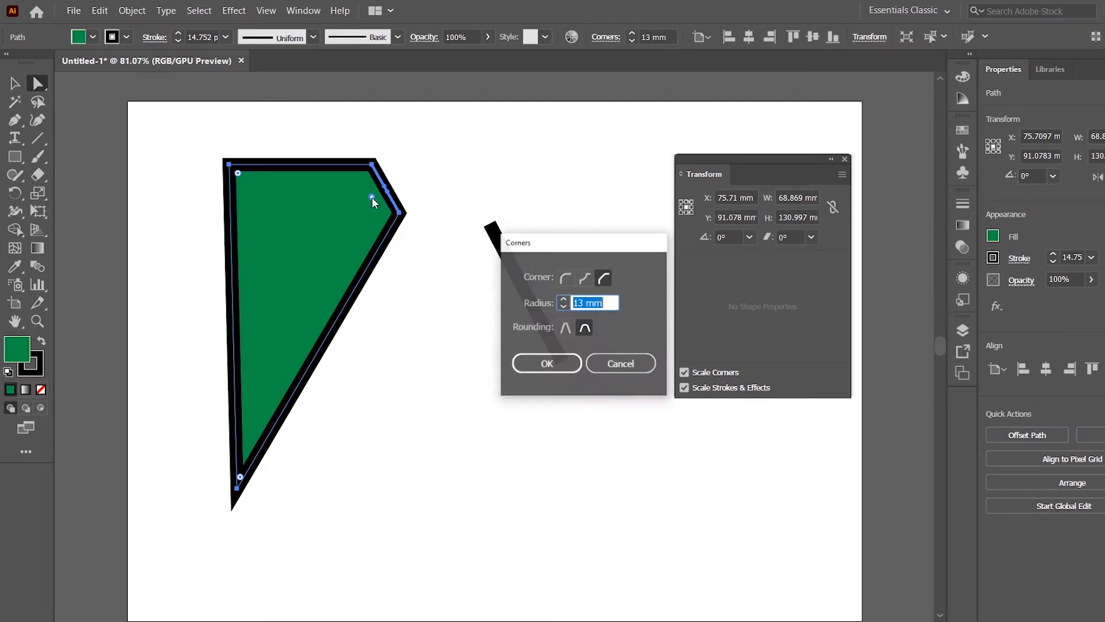
left_click(640, 366)
left_click(336, 231)
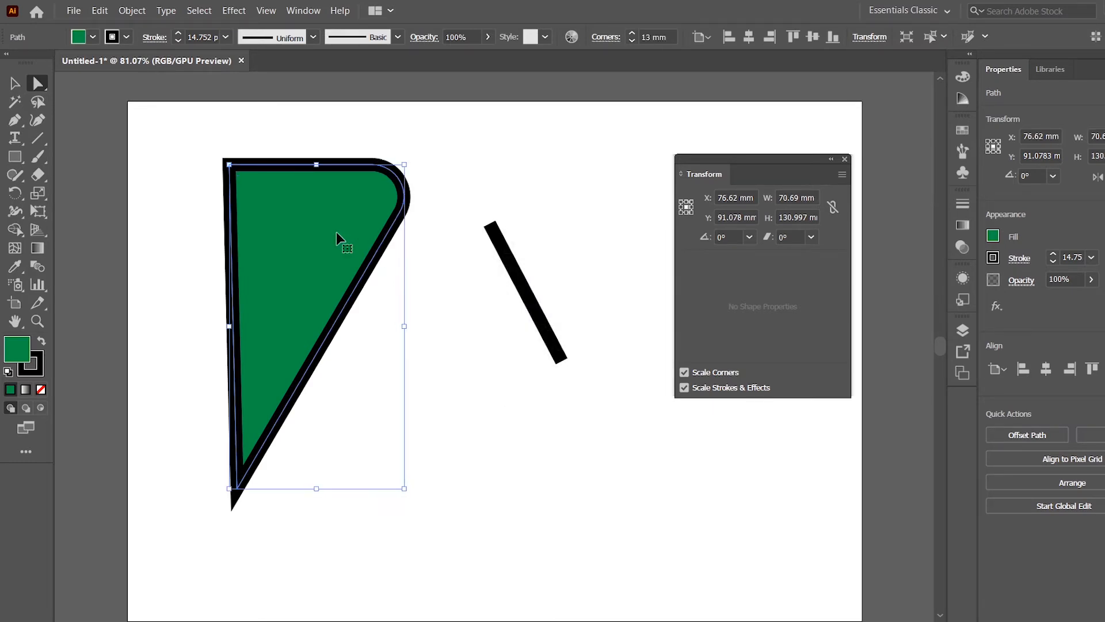
Undo all corner style and radius changes so the triangle has its sharp upper-right corner again
key("ctrl+z")
key("ctrl+z")
key("ctrl+z")
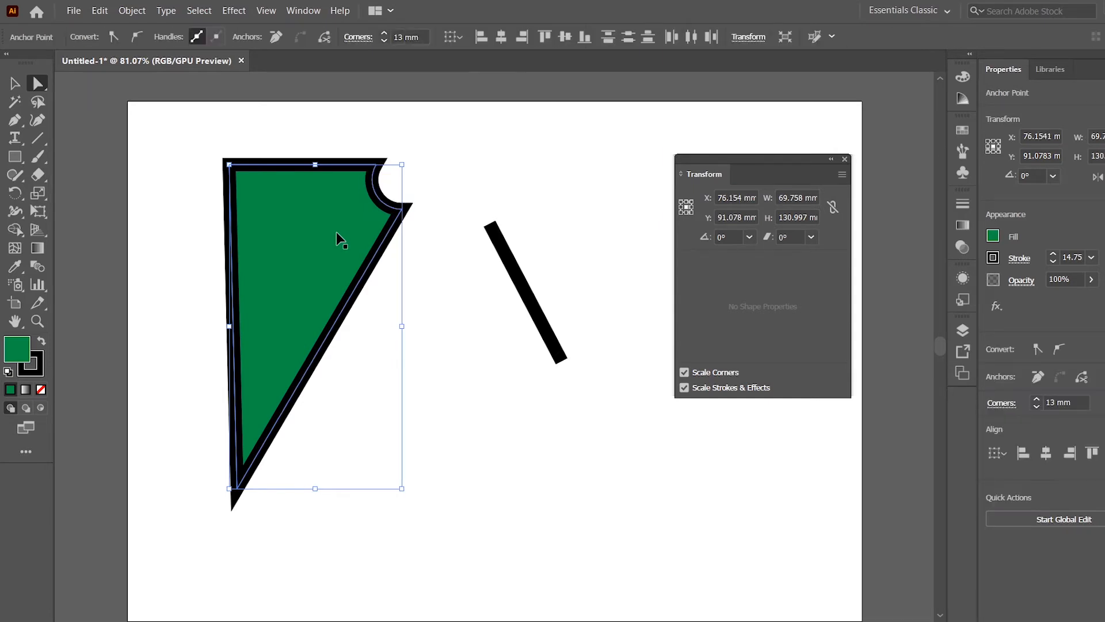
key("ctrl+z")
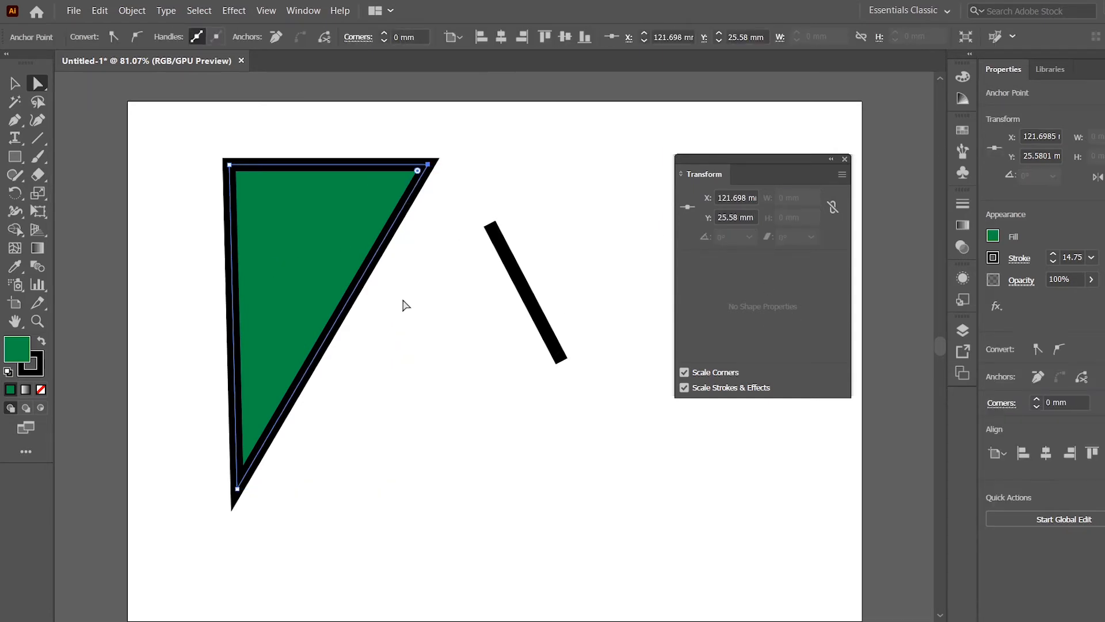
Convert the Pen-drawn triangle to a live shape
left_click(131, 7)
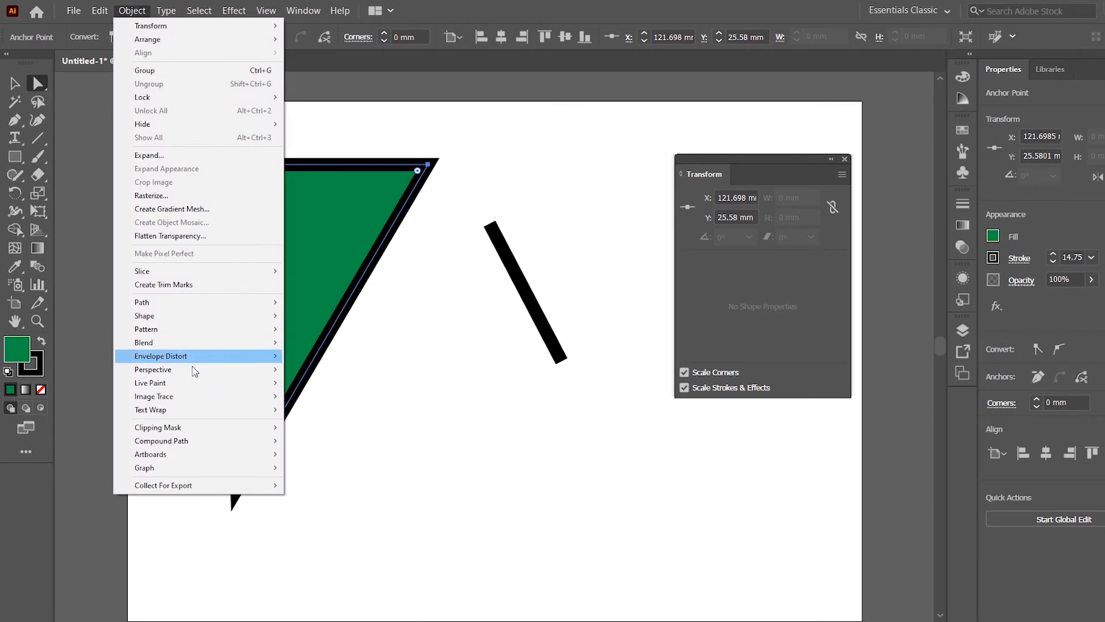
mouse_move(223, 320)
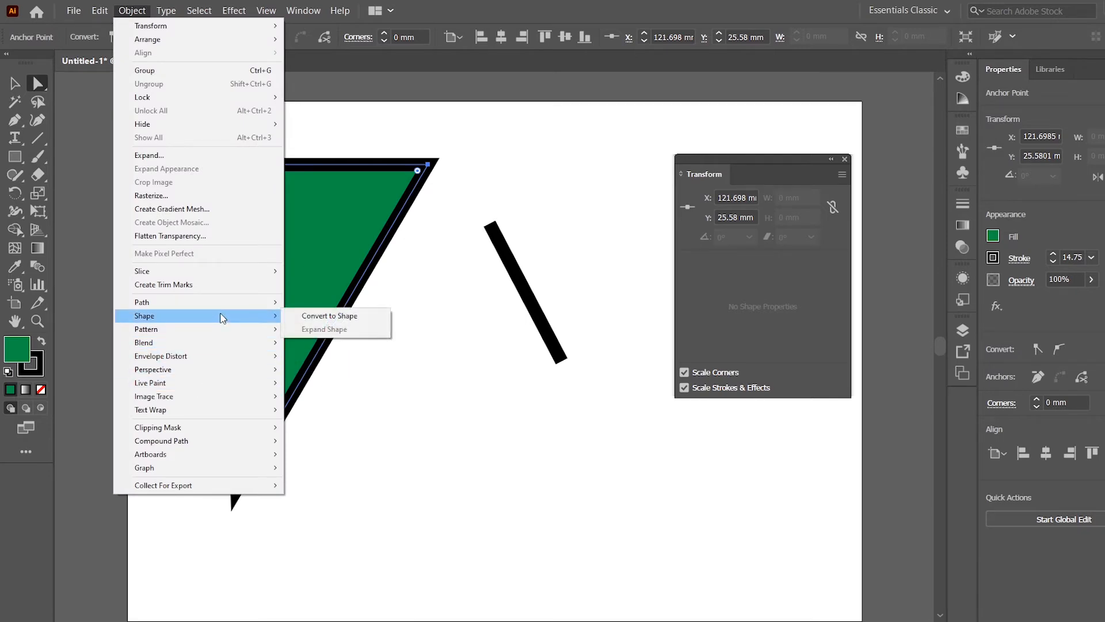
left_click(356, 317)
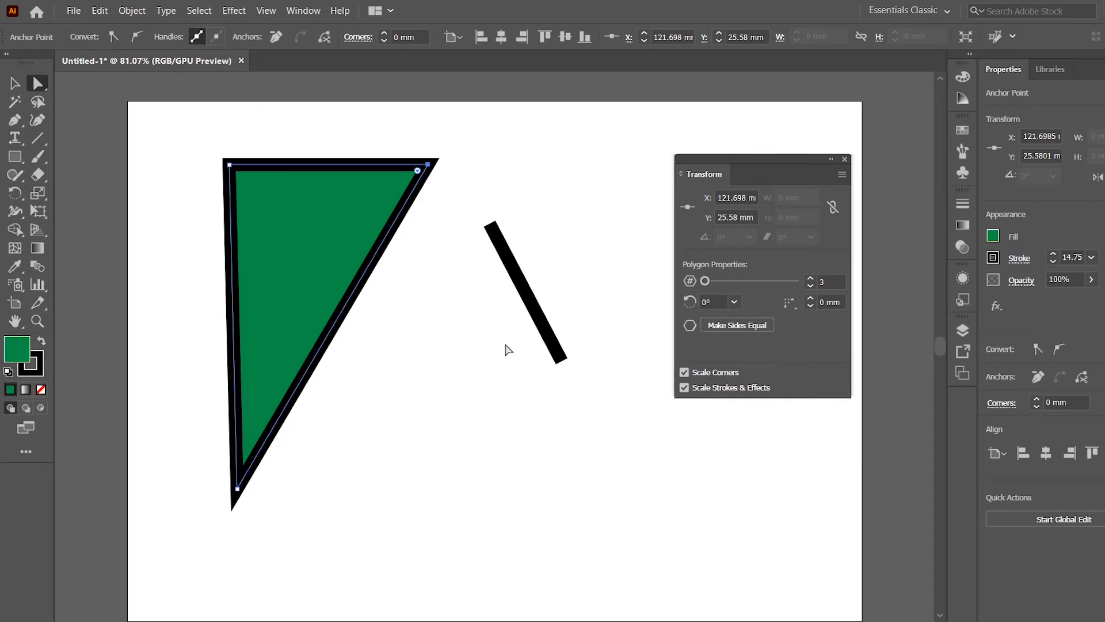
Try different side counts on the converted polygon, up to 7 sides
left_click_drag(717, 282, 692, 285)
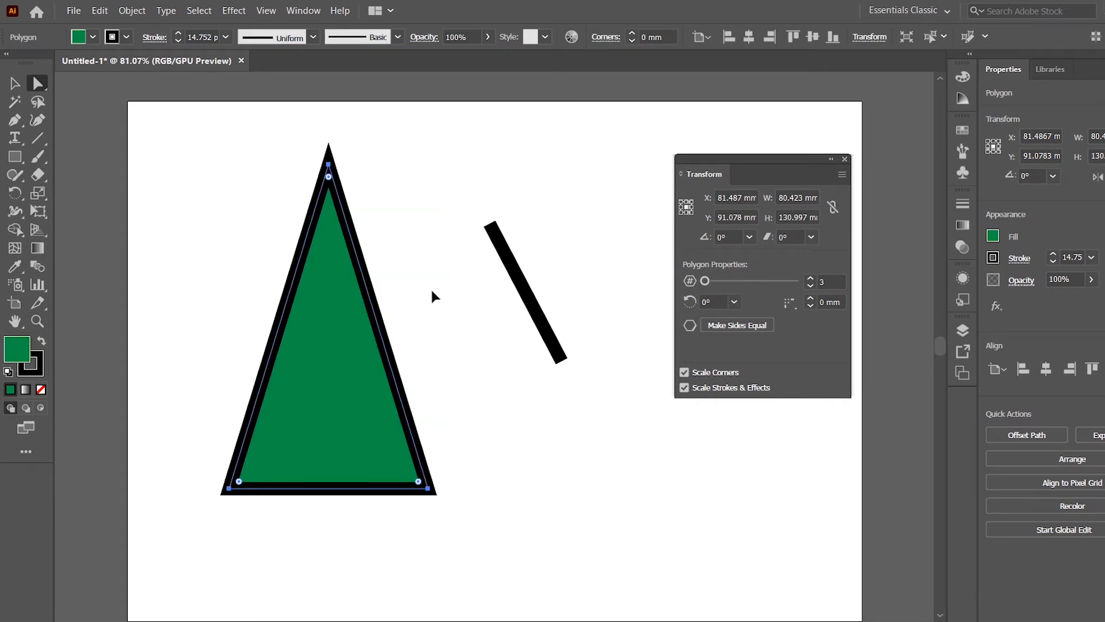
key("Up")
key("Up")
key("Up")
key("Down")
key("Down")
key("Down")
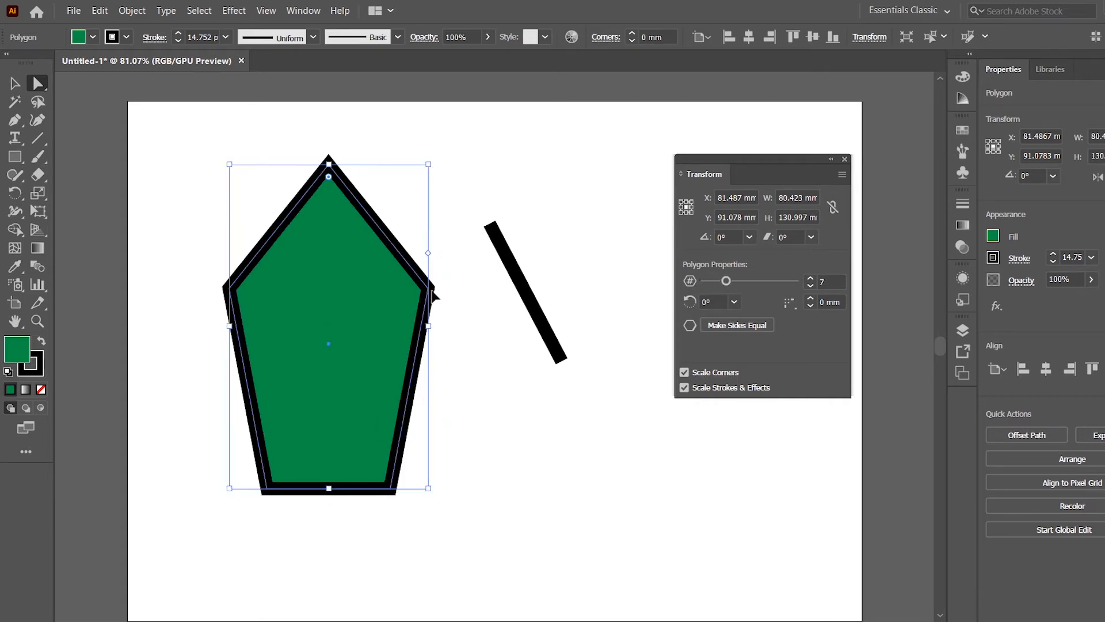
Try the polygon angle setting and Make Sides Equal on the triangle, and undo the change
left_click(737, 302)
left_click(739, 303)
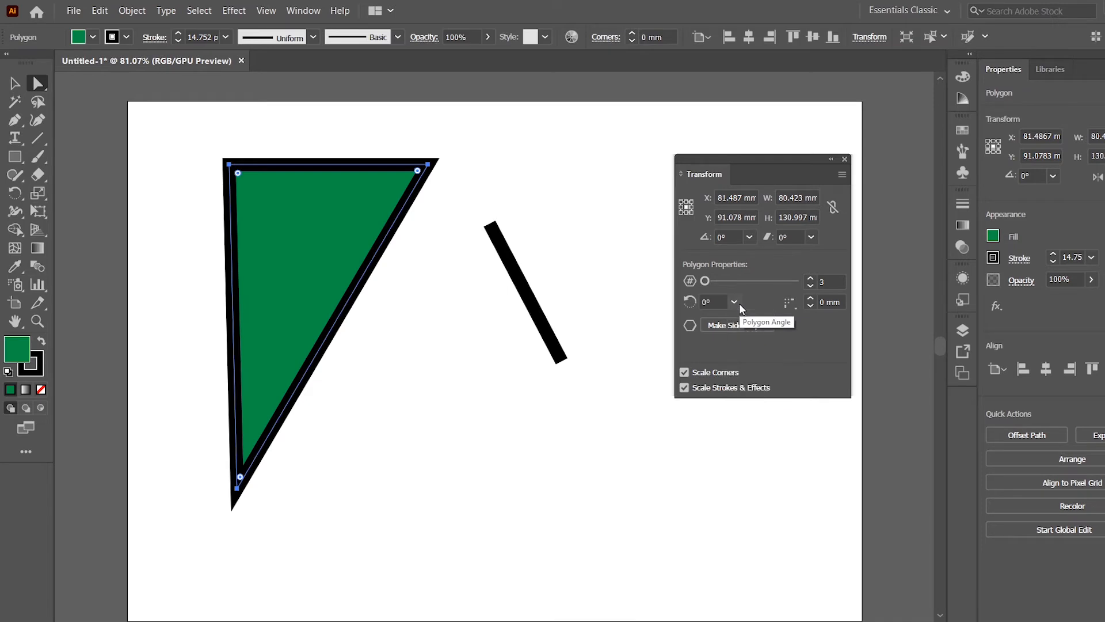
left_click(749, 326)
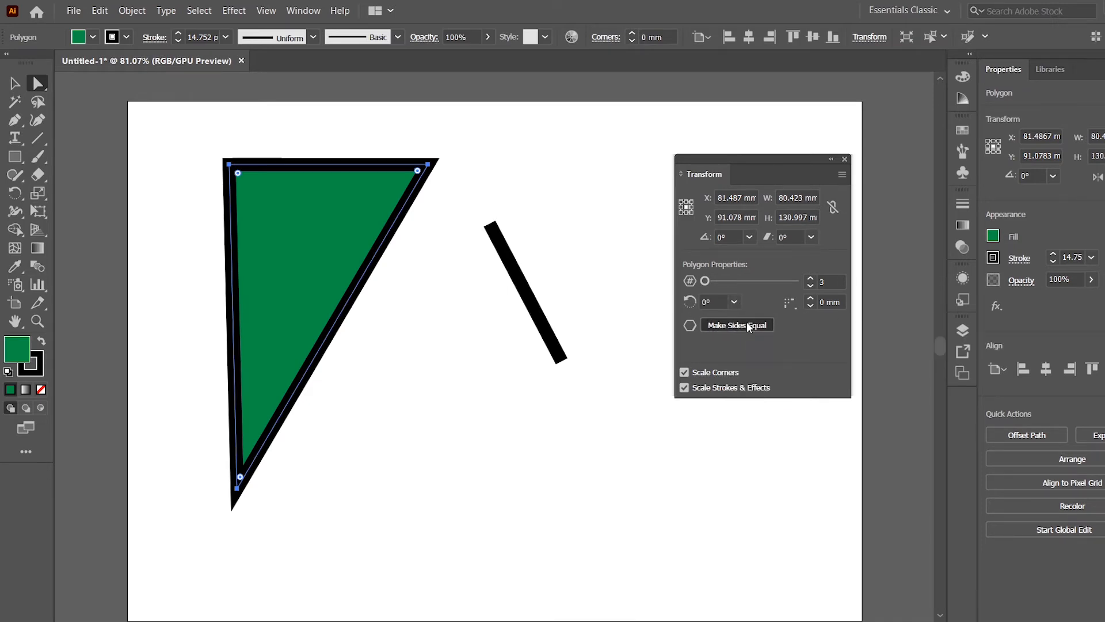
key("ctrl+z")
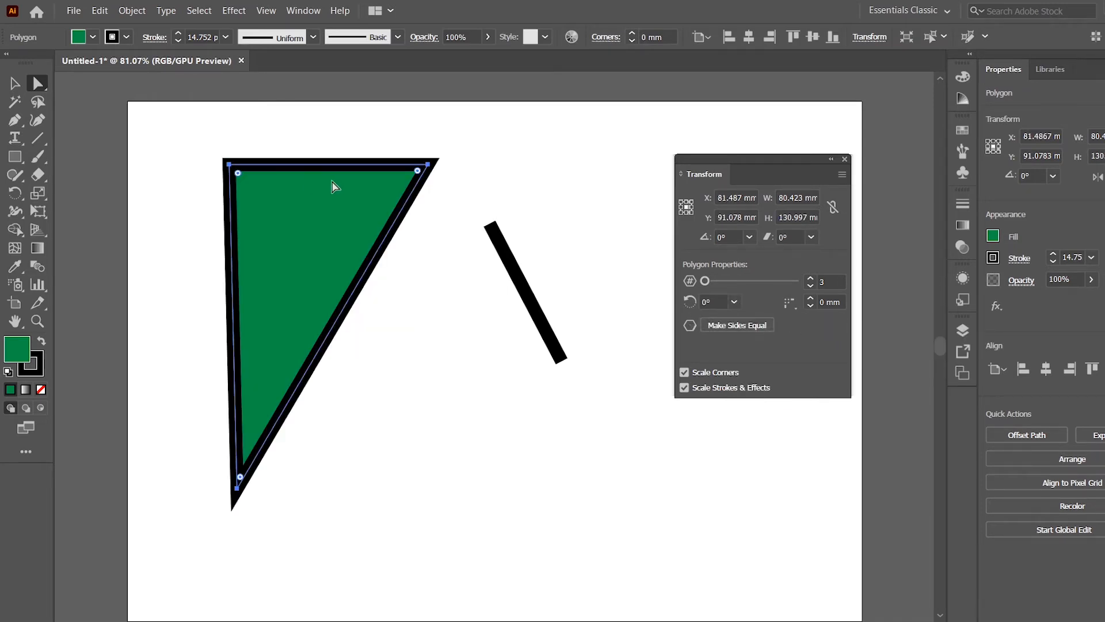
Select the open diagonal path, check its shape properties and Object commands, and deselect it
left_click(524, 291)
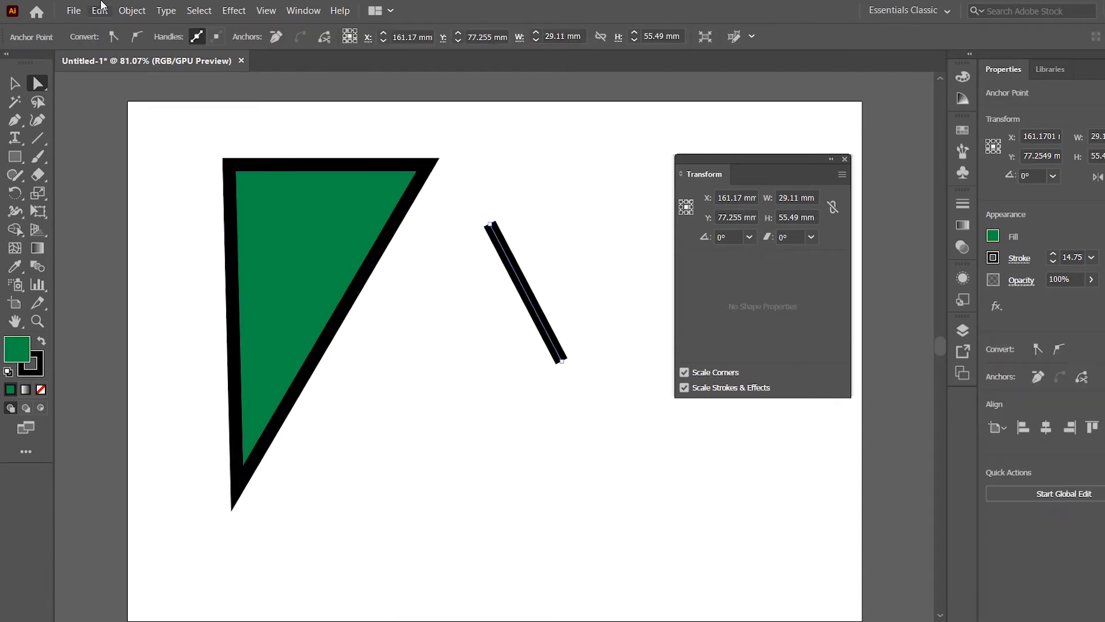
left_click(132, 11)
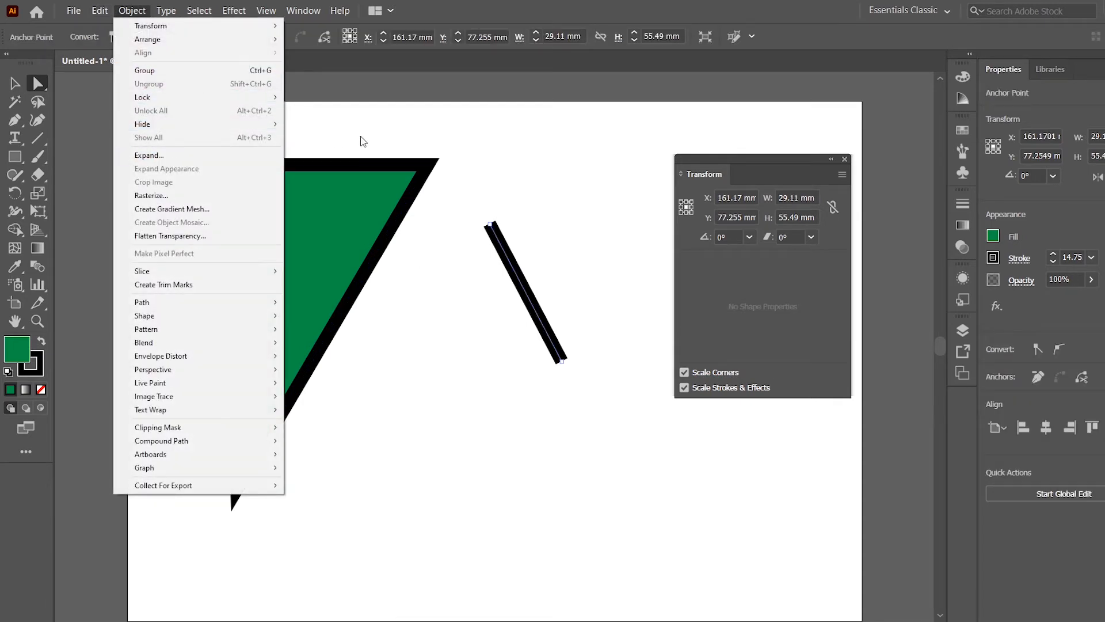
left_click(451, 140)
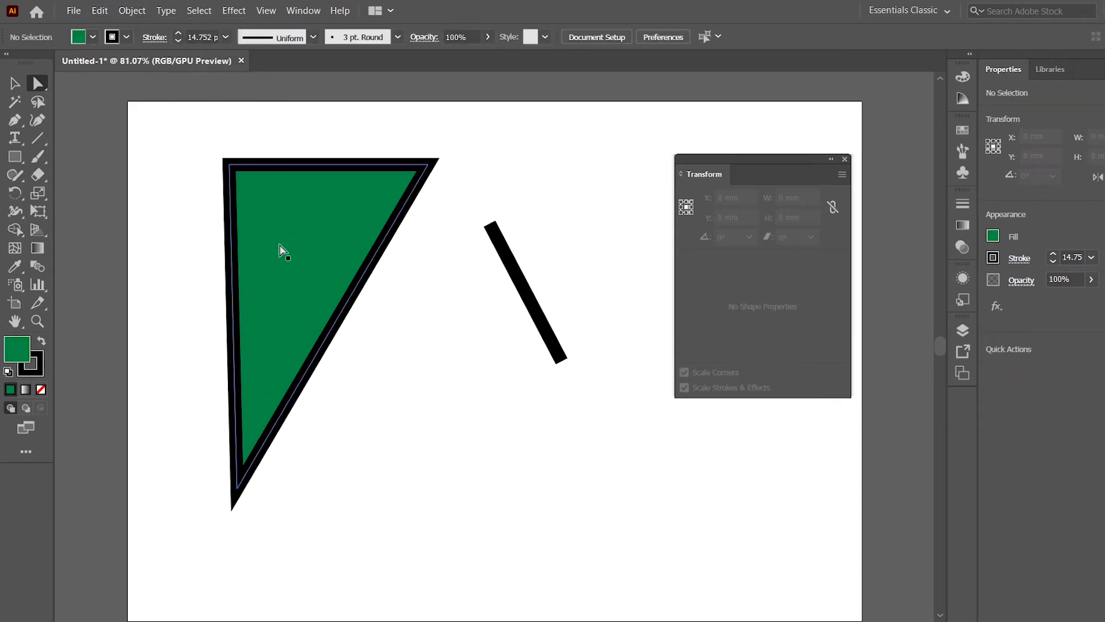
Move the triangle to about X 49.7, Y 77.3 mm, and draw a rounded rectangle about 75 × 54 mm to its right
left_click(354, 214)
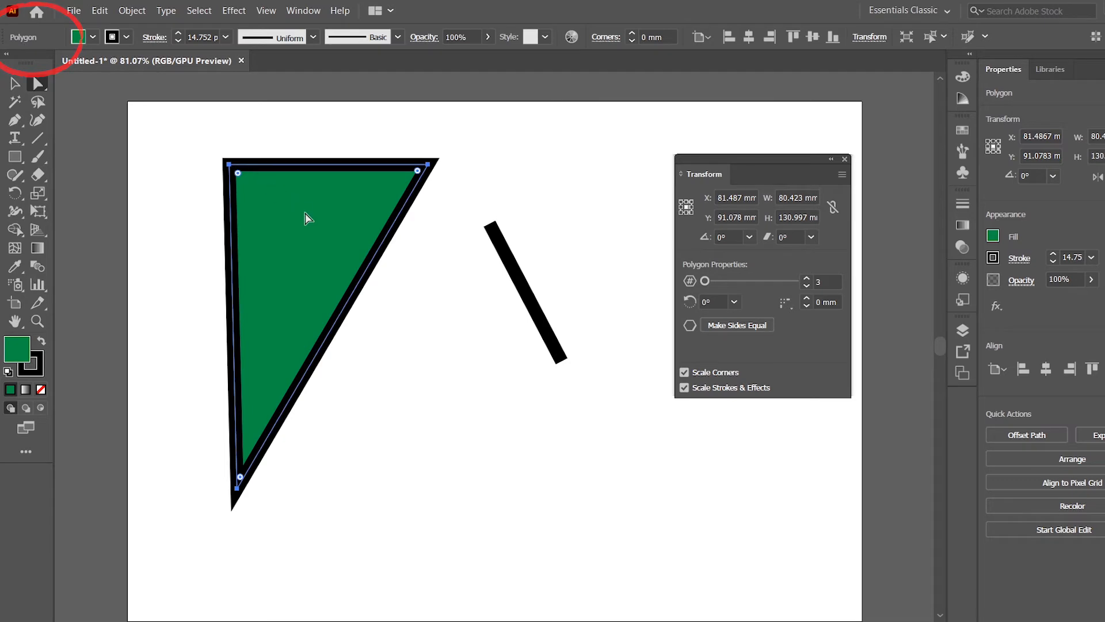
left_click_drag(305, 212, 226, 177)
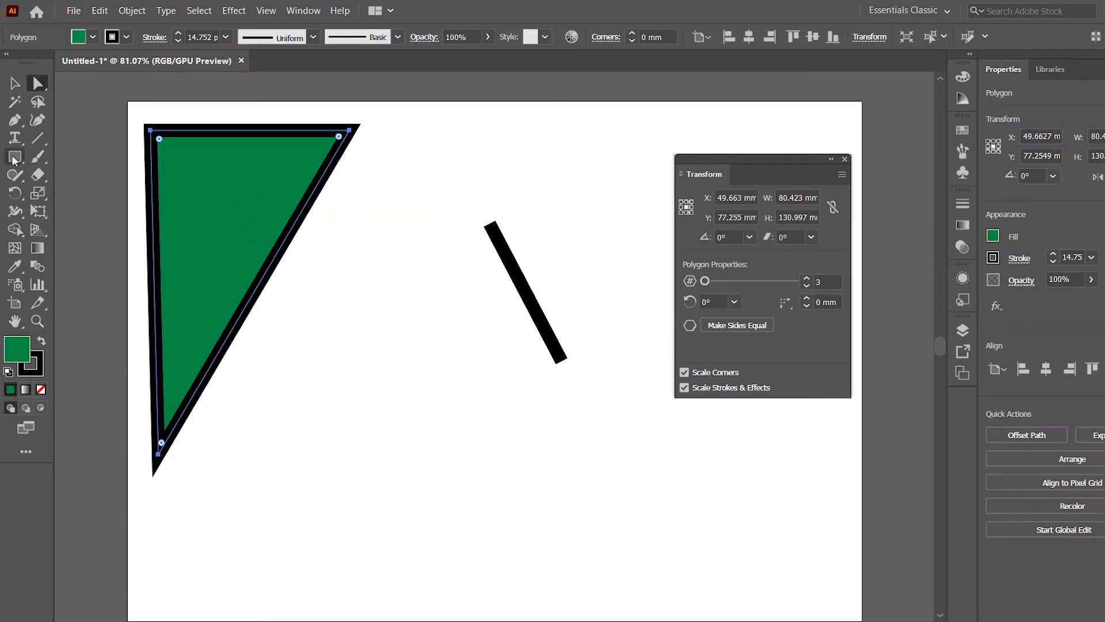
left_click_drag(14, 160, 71, 175)
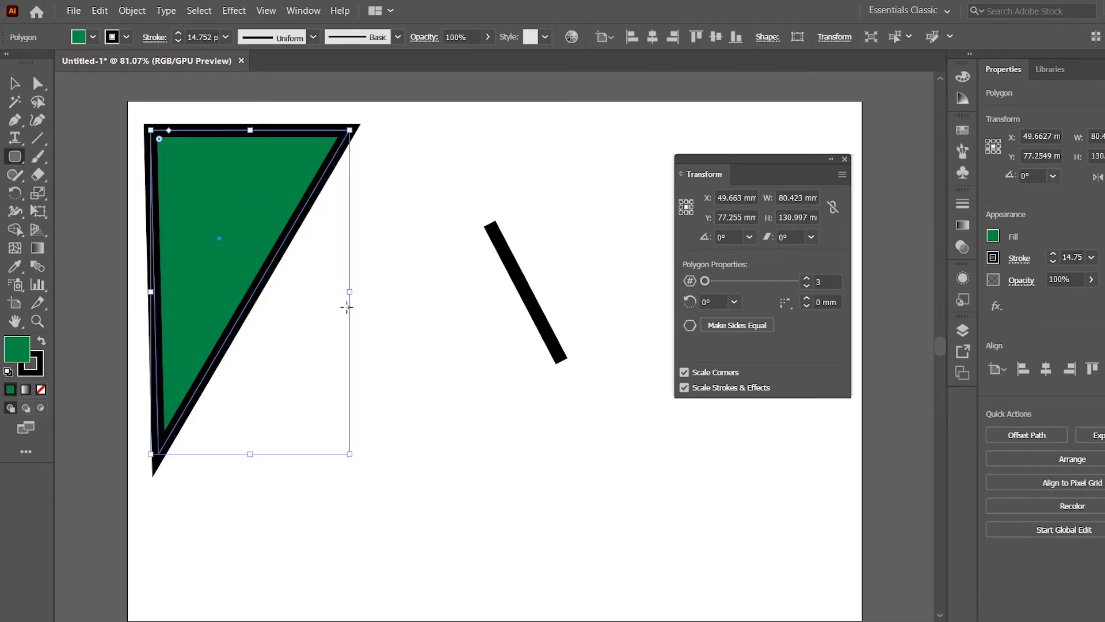
left_click_drag(347, 307, 537, 440)
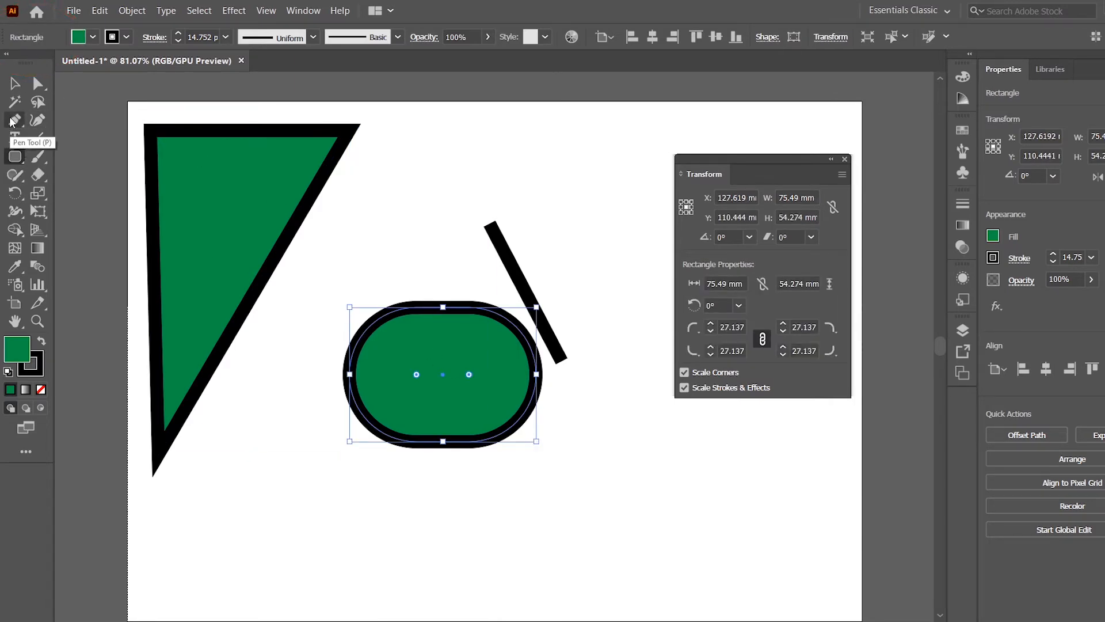
Move the open diagonal path above the rounded rectangle, to about X 146.6, Y 53.3 mm
left_click(10, 87)
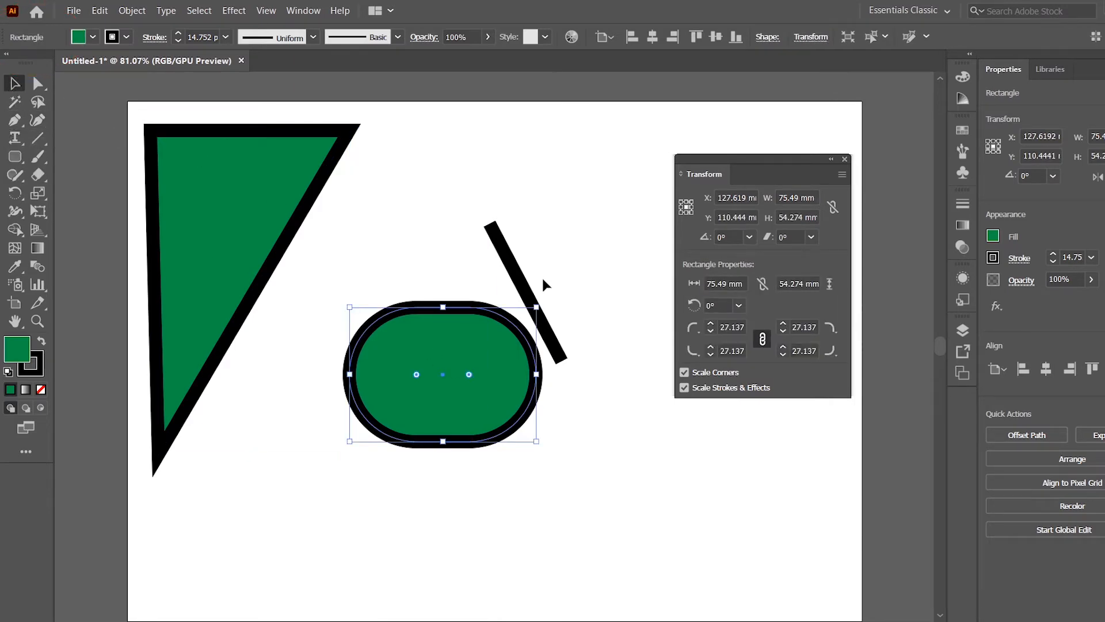
left_click(517, 275)
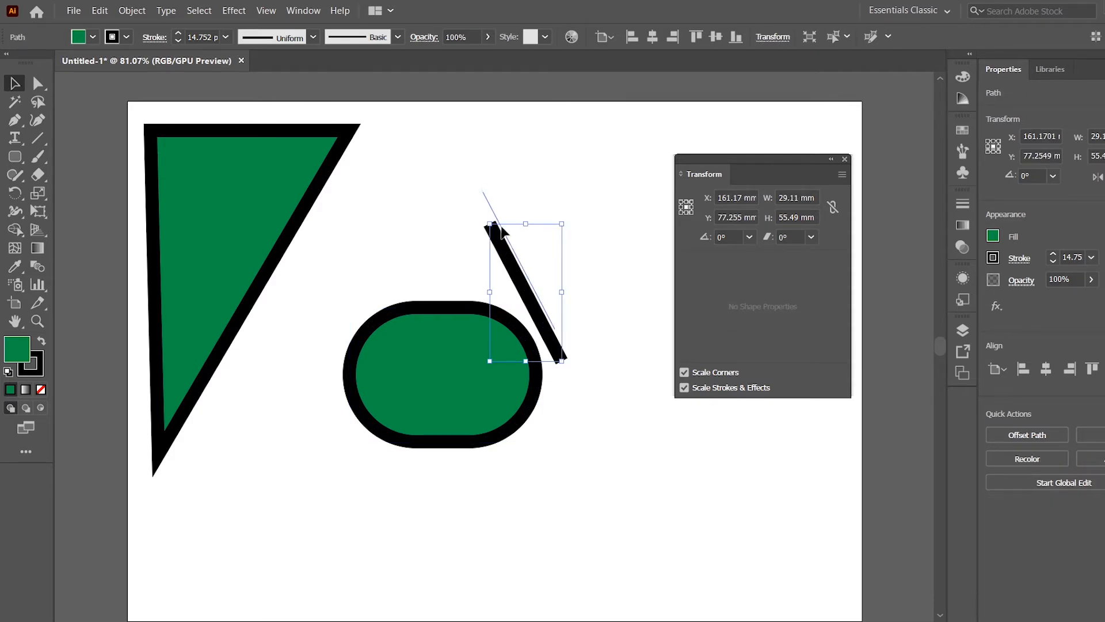
left_click_drag(500, 228, 472, 203)
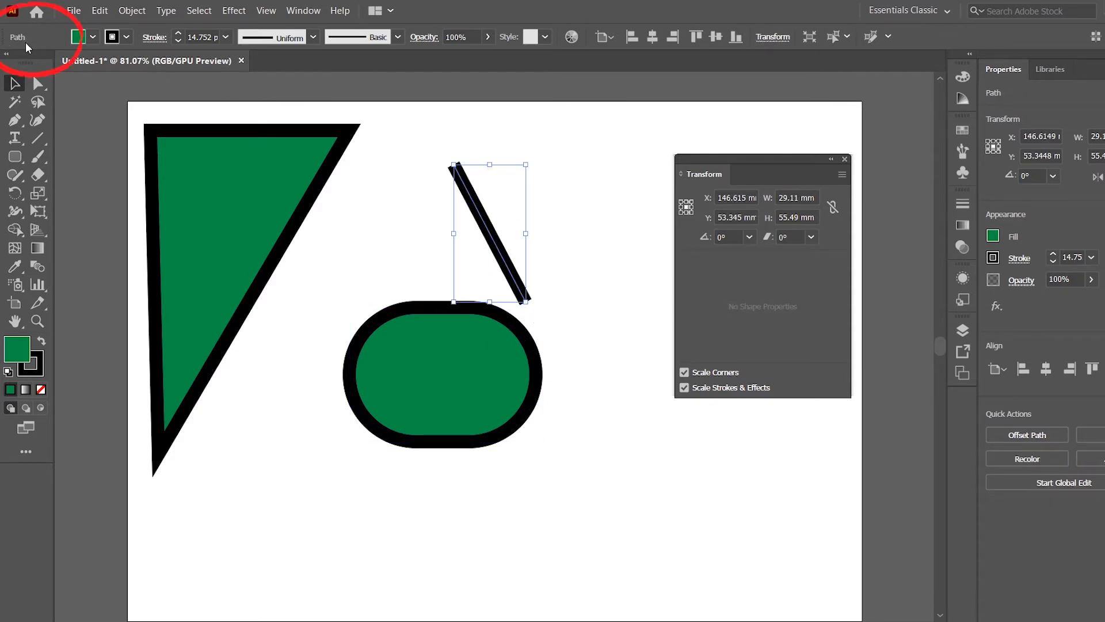
Draw a second open Pen path with two anchors below the triangle, ending at about X 97.5, Y 158 mm
left_click(14, 120)
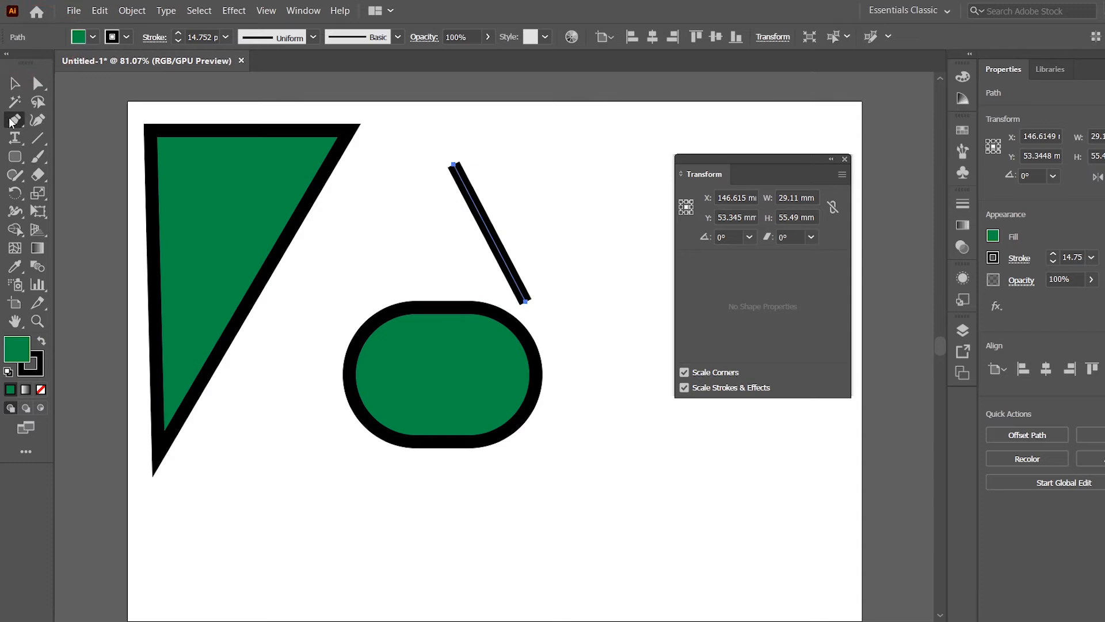
left_click(276, 412)
left_click(367, 492)
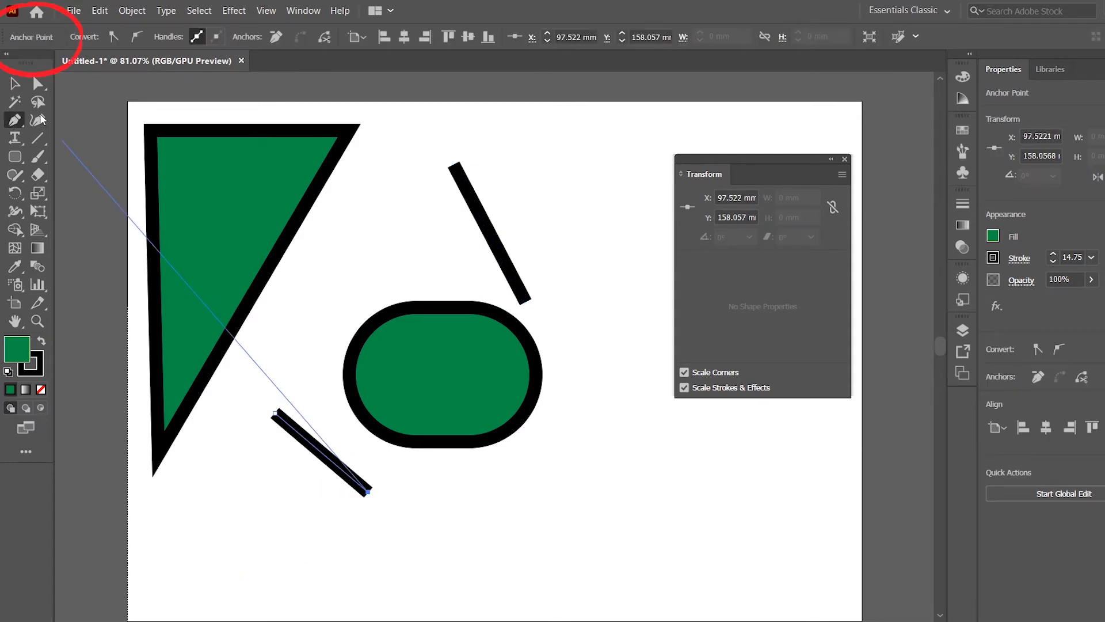
Convert the open path below the triangle to a live shape, and remove both diagonal lines from the artboard
left_click(15, 84)
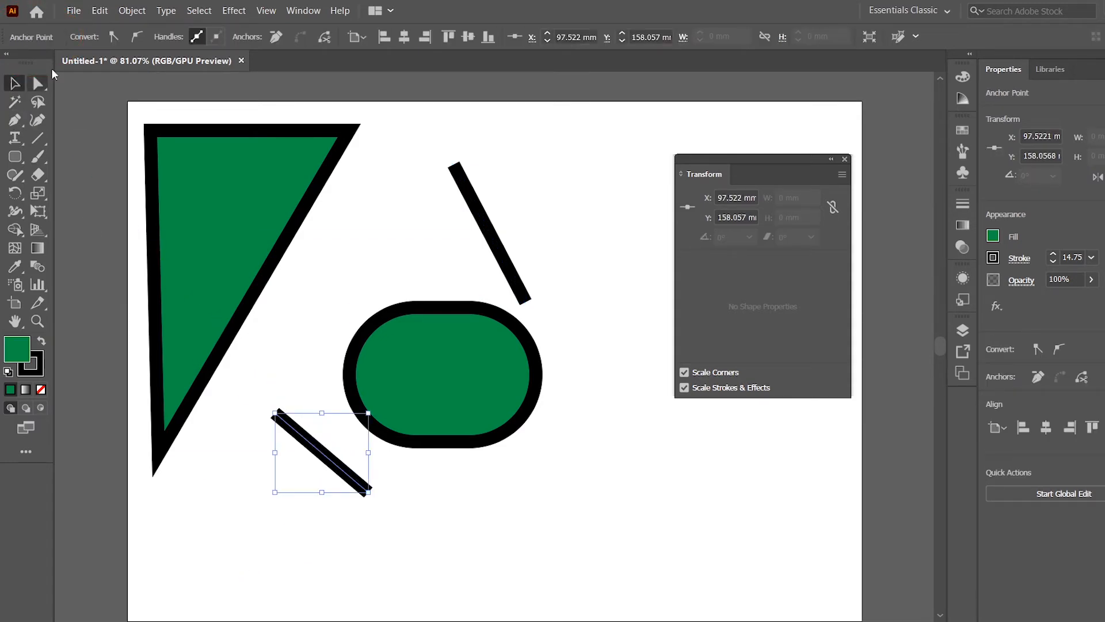
left_click(132, 10)
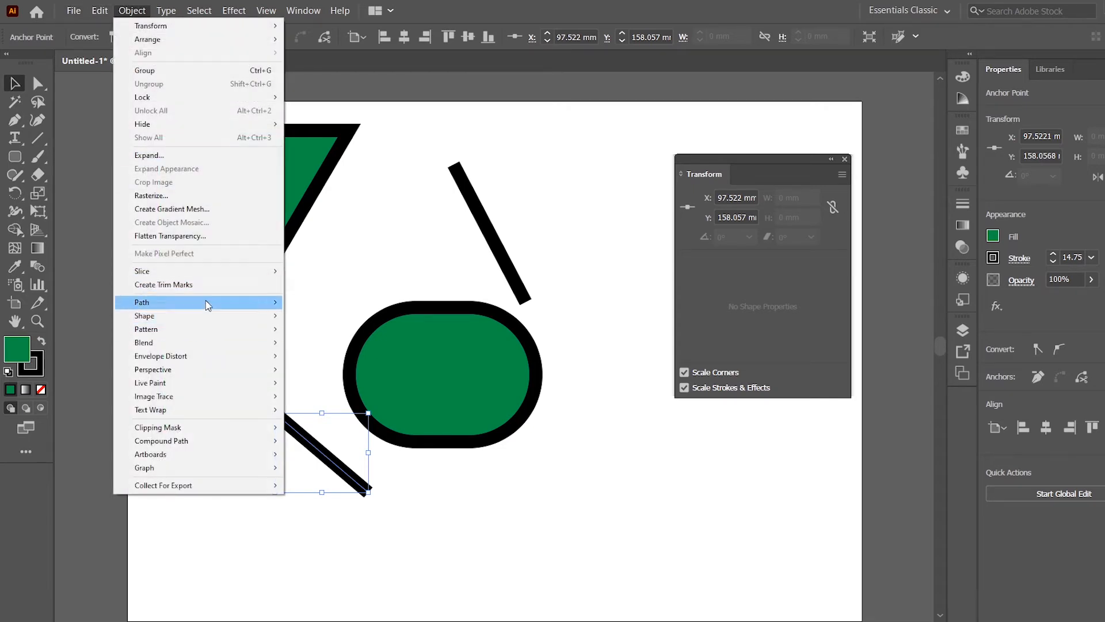
mouse_move(205, 316)
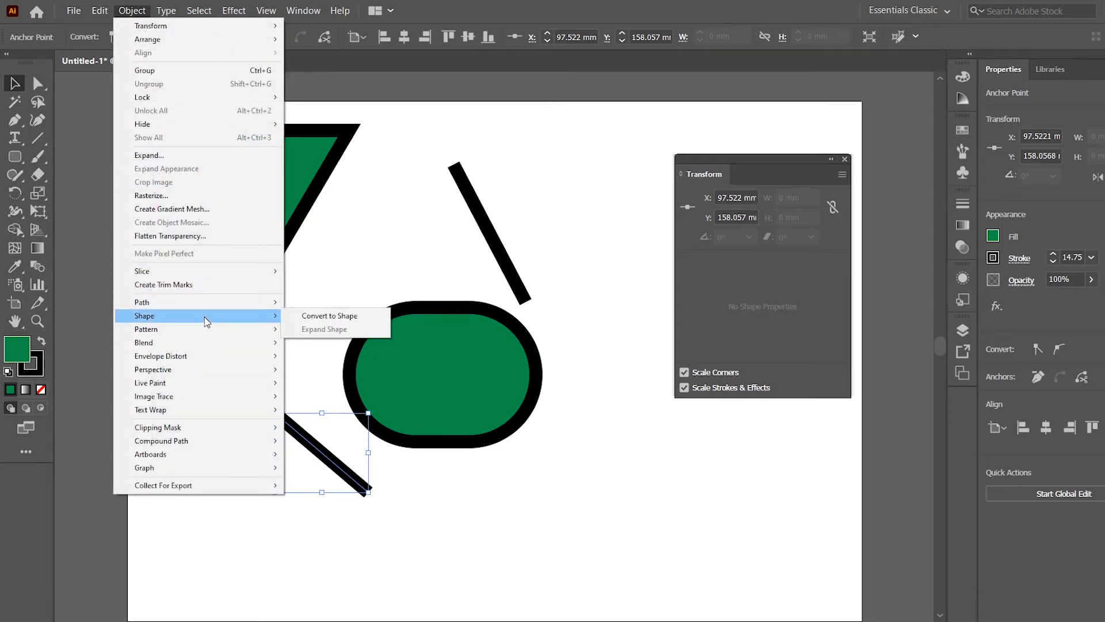
left_click(334, 316)
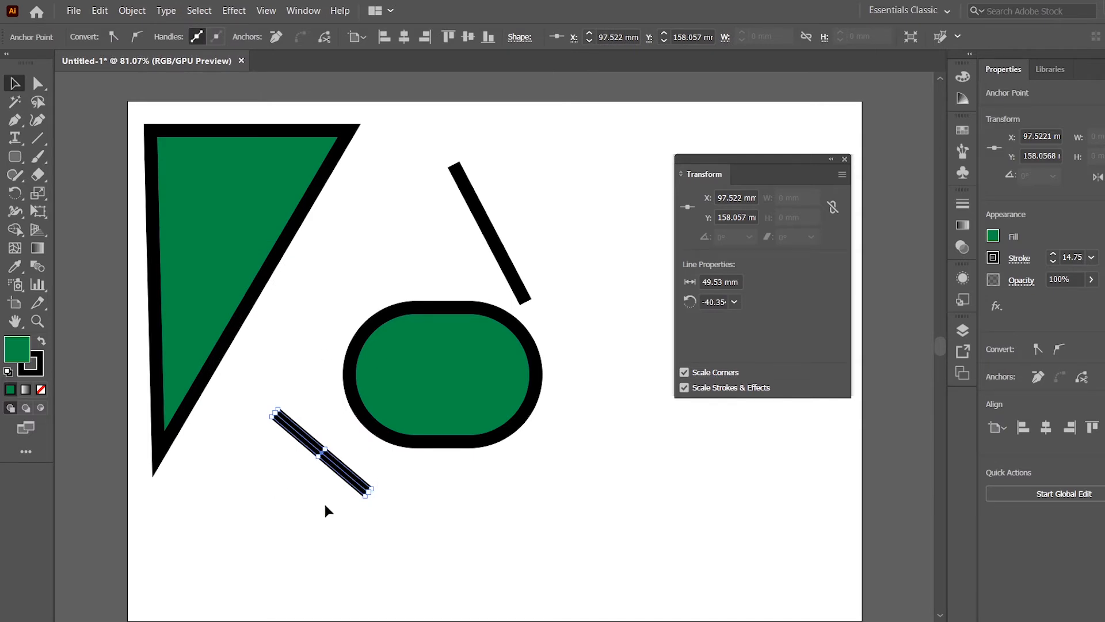
left_click(316, 390)
left_click(291, 433)
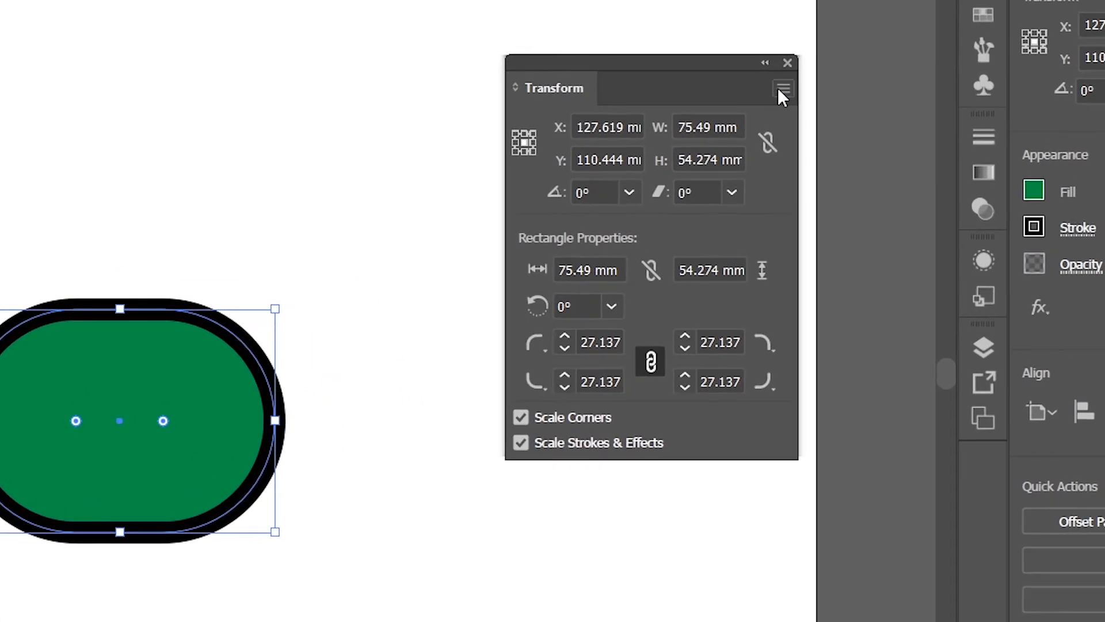
Hide the Transform options for the rounded rectangle, and cycle the display until the full set shows again
left_click(842, 174)
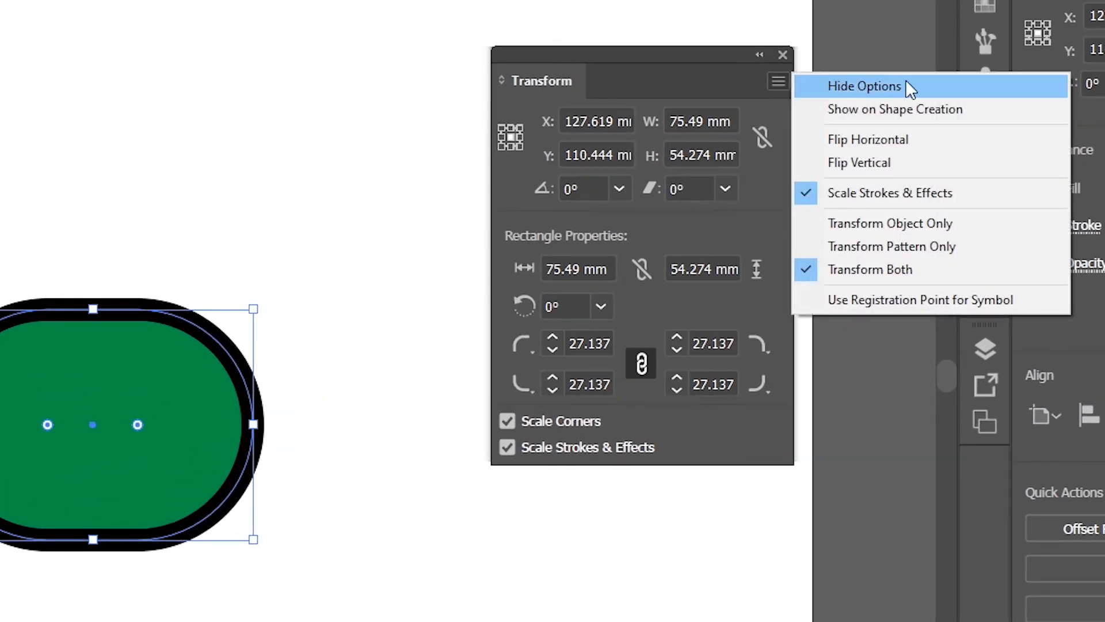
left_click(879, 86)
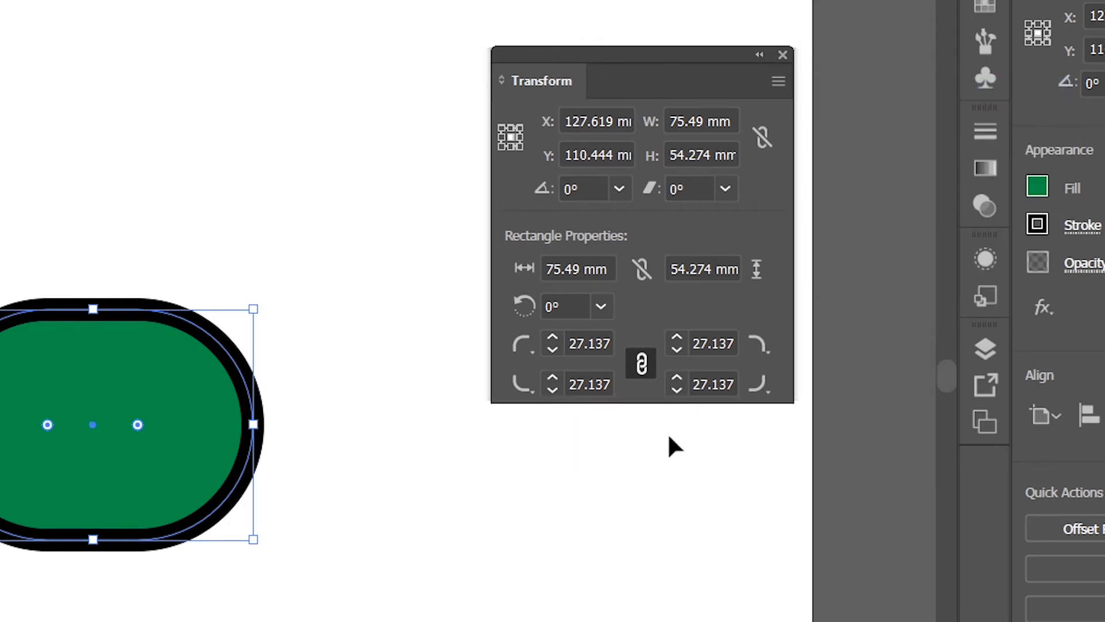
left_click(507, 79)
left_click(507, 79)
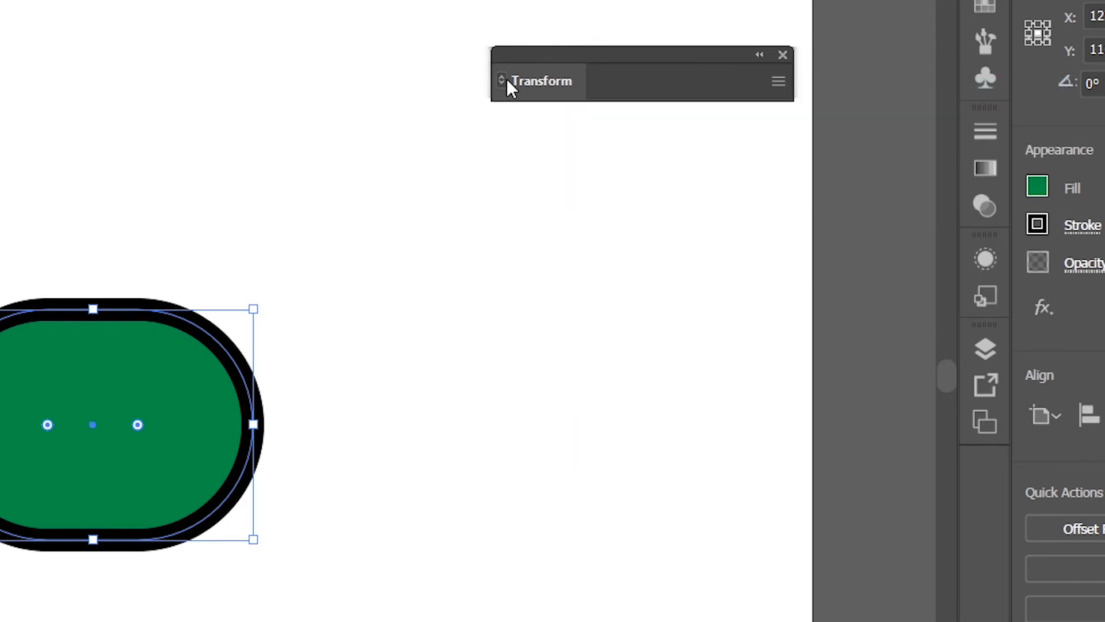
left_click(507, 79)
Enable Show on Shape Creation for the Transform options and close them
left_click(778, 81)
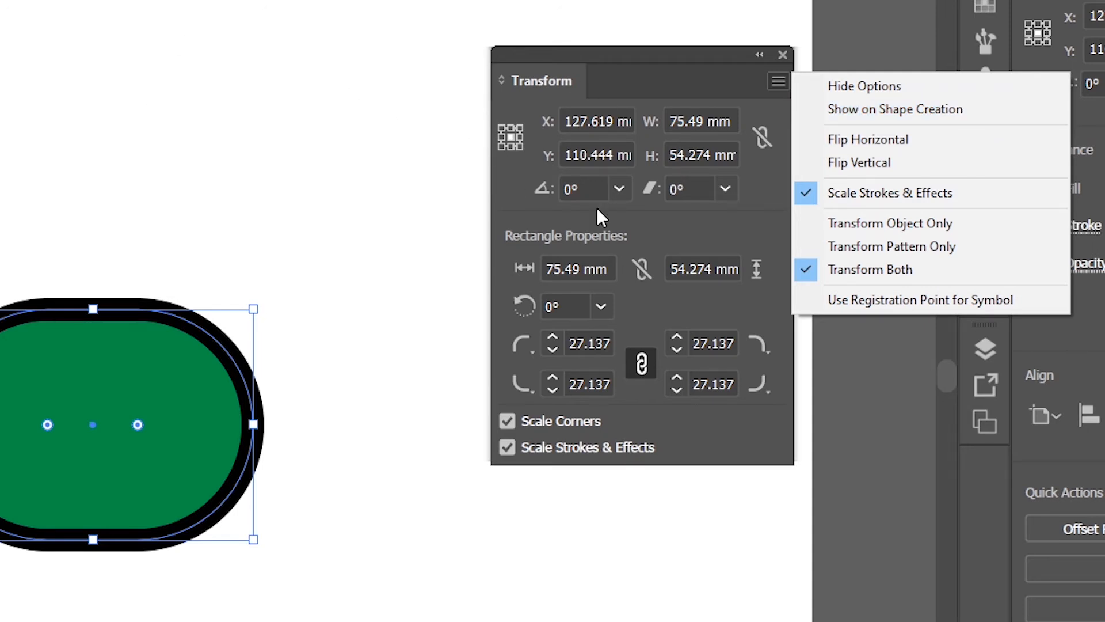
left_click(986, 108)
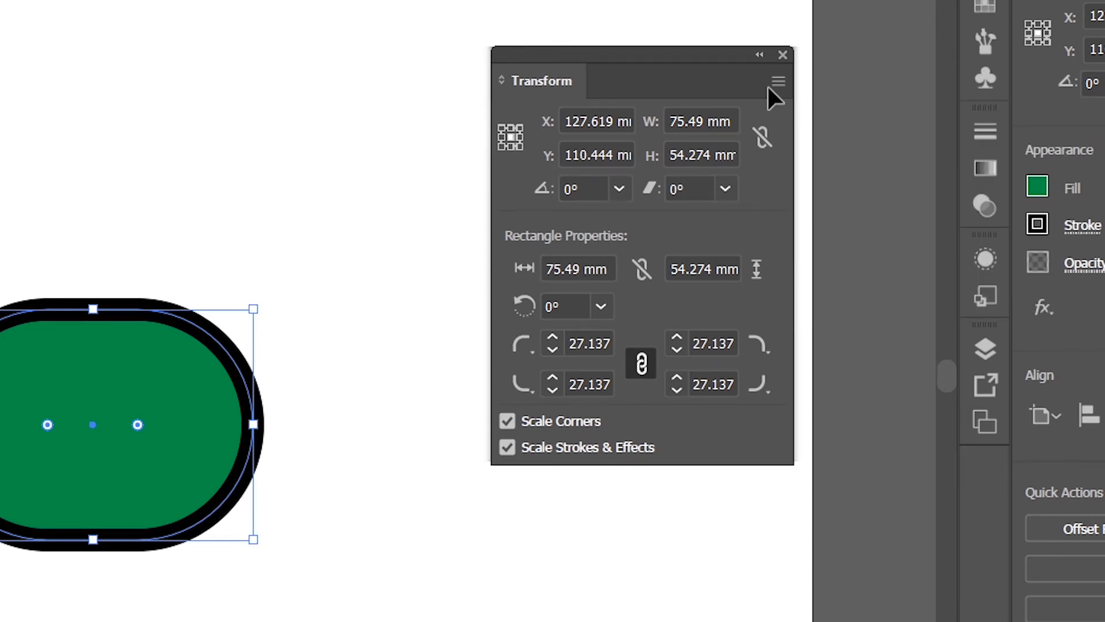
left_click(769, 87)
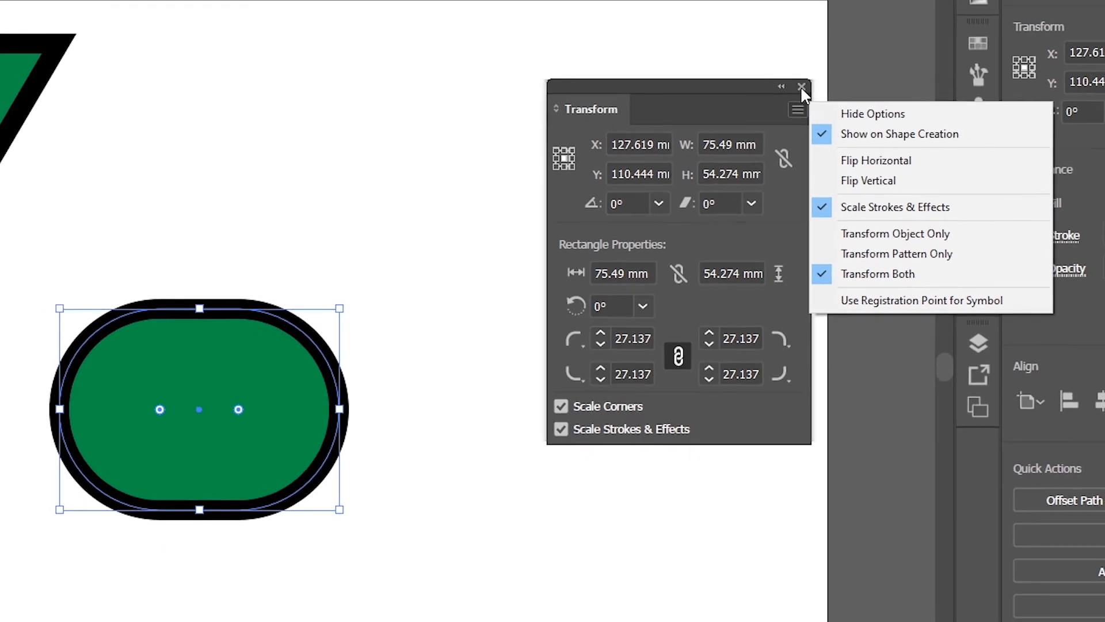
left_click(815, 108)
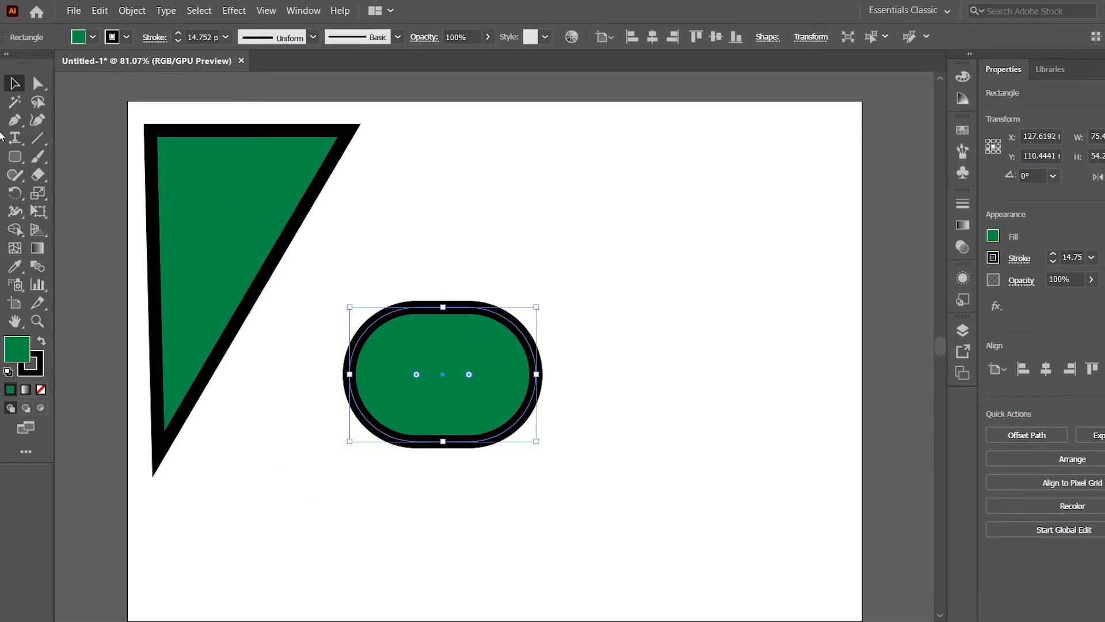
Draw a rectangle about 68 × 104 mm to the right of the rounded rectangle
left_click_drag(12, 159, 80, 152)
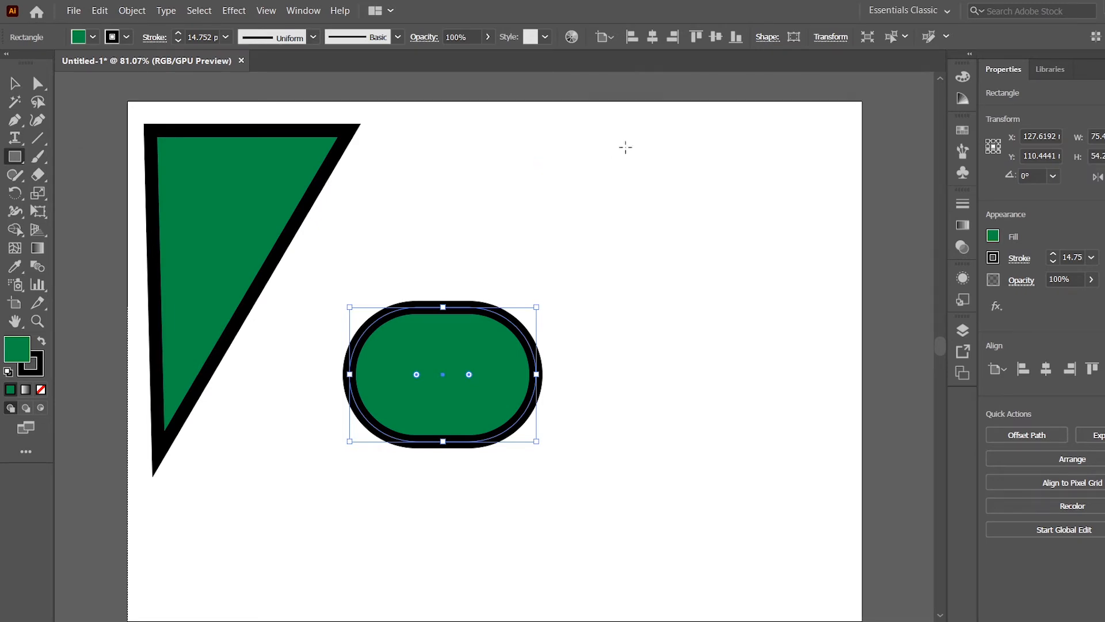
left_click_drag(626, 147, 794, 405)
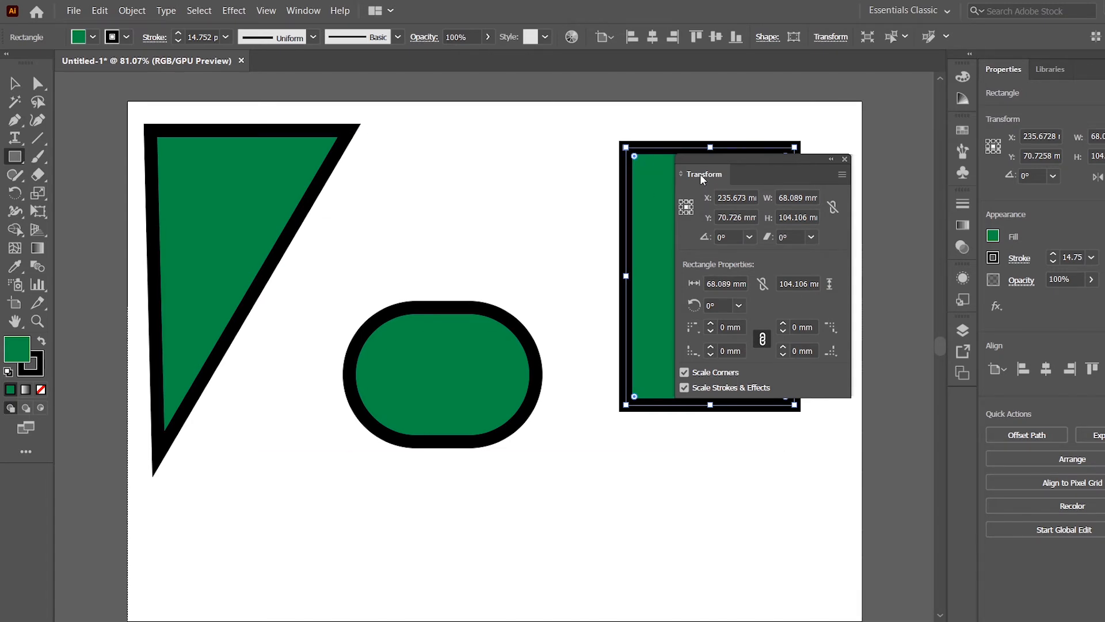
Disable Show on Shape Creation, and move the floating Transform options off the new rectangle
left_click(841, 175)
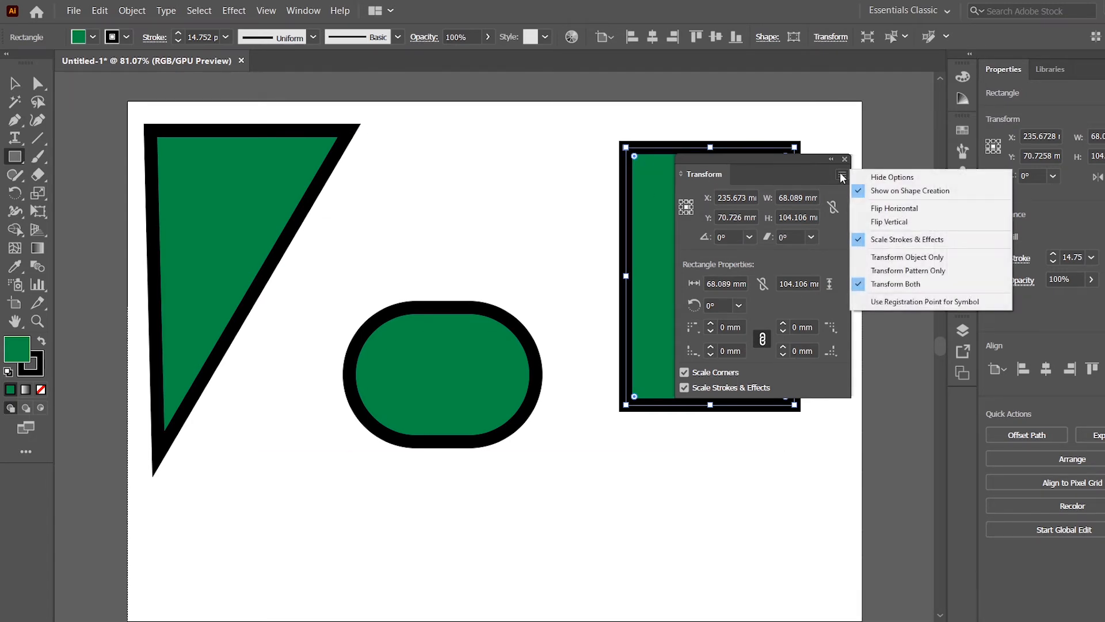
left_click(908, 192)
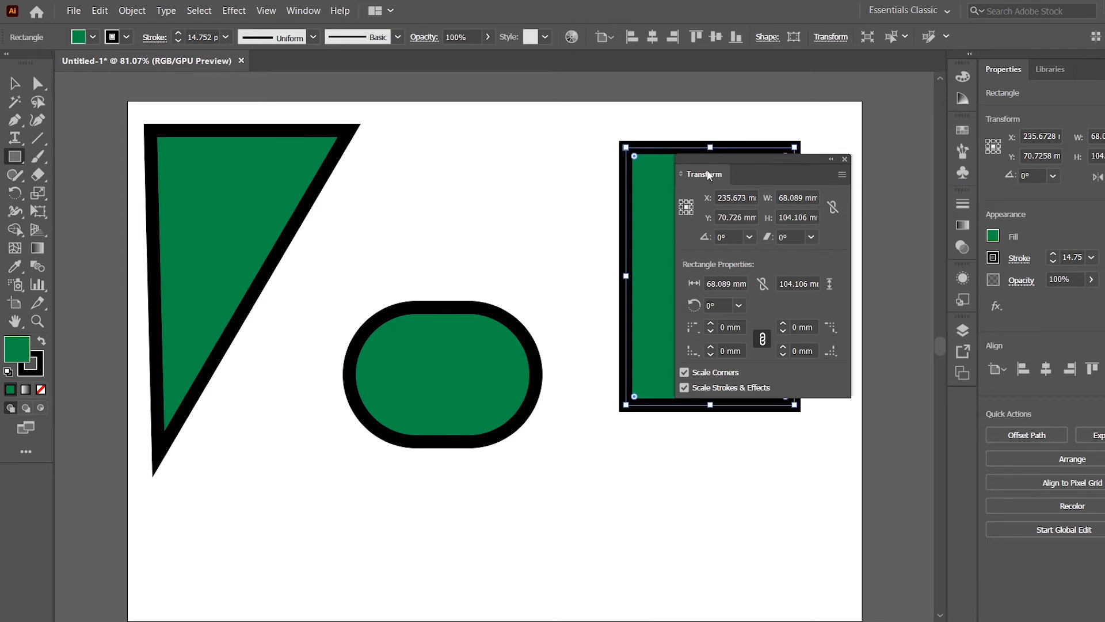
left_click_drag(708, 175, 429, 145)
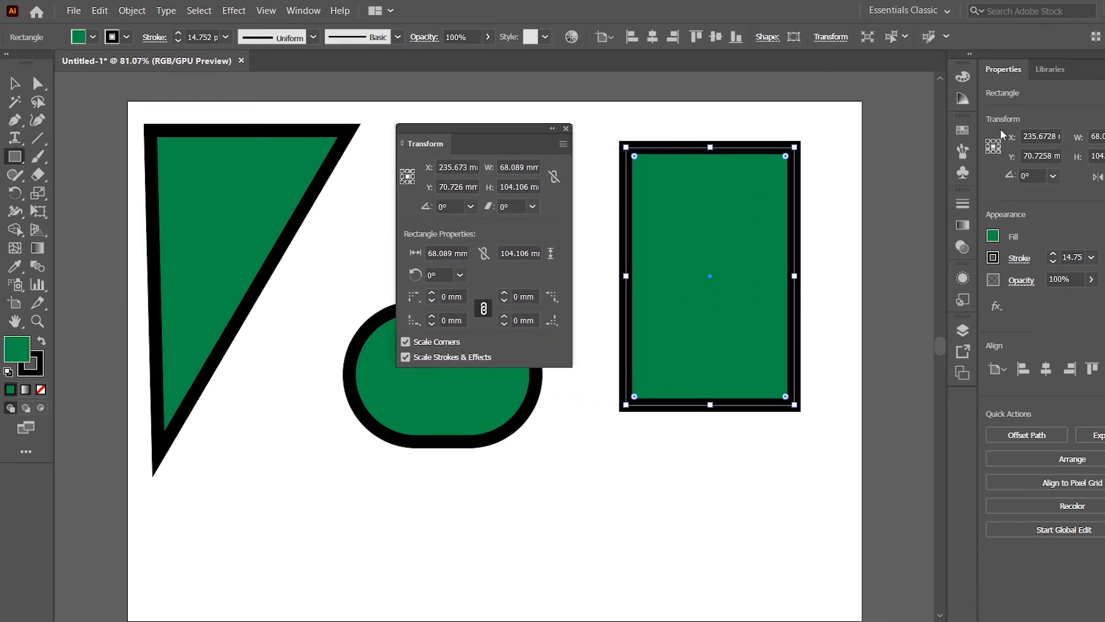
Check the list of available windows, and view the additional transform options in the rectangle's properties
left_click(304, 10)
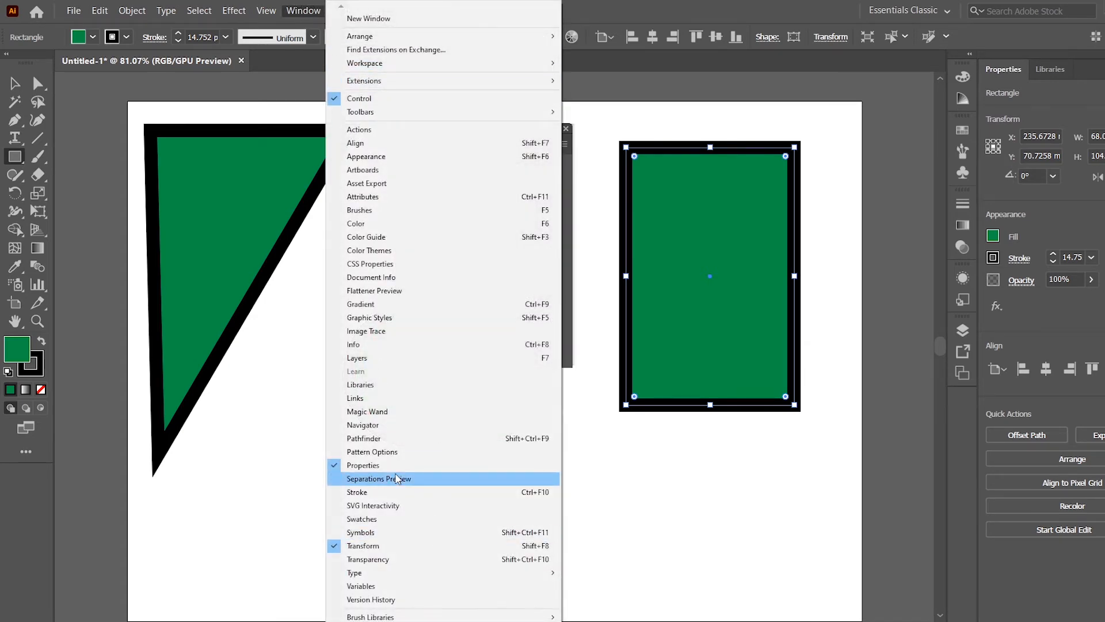
left_click(765, 491)
left_click(590, 255)
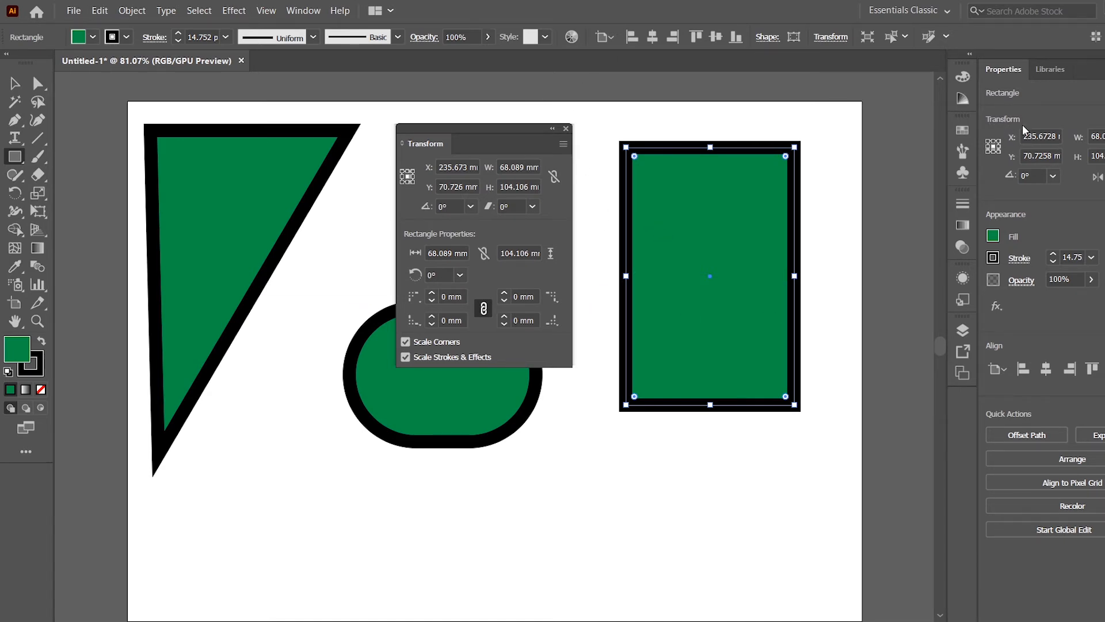
left_click(1104, 194)
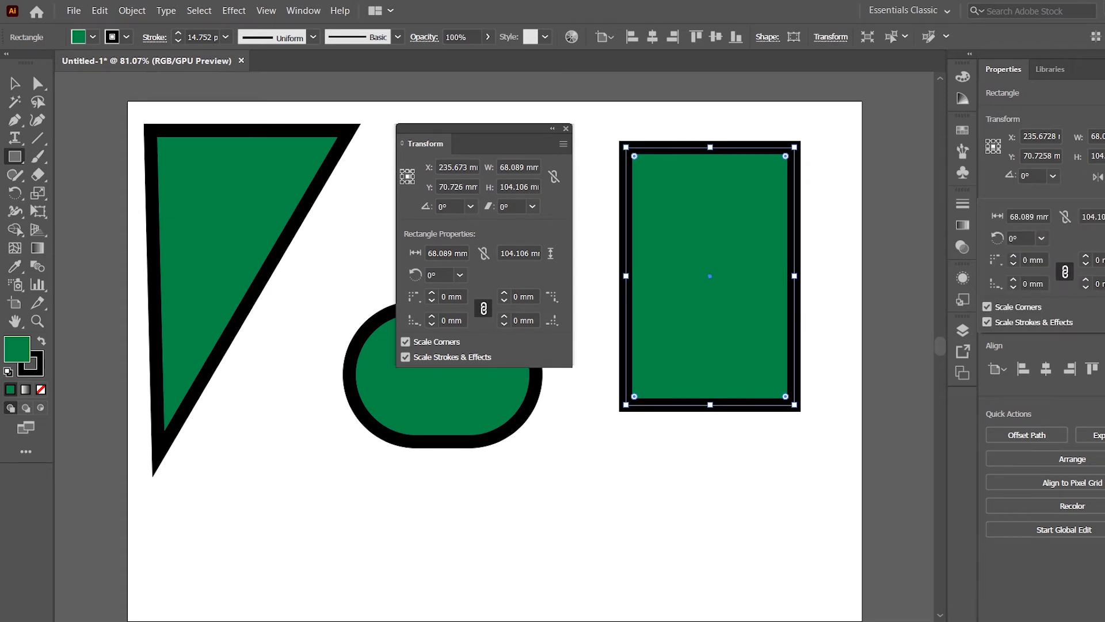
left_click(1104, 195)
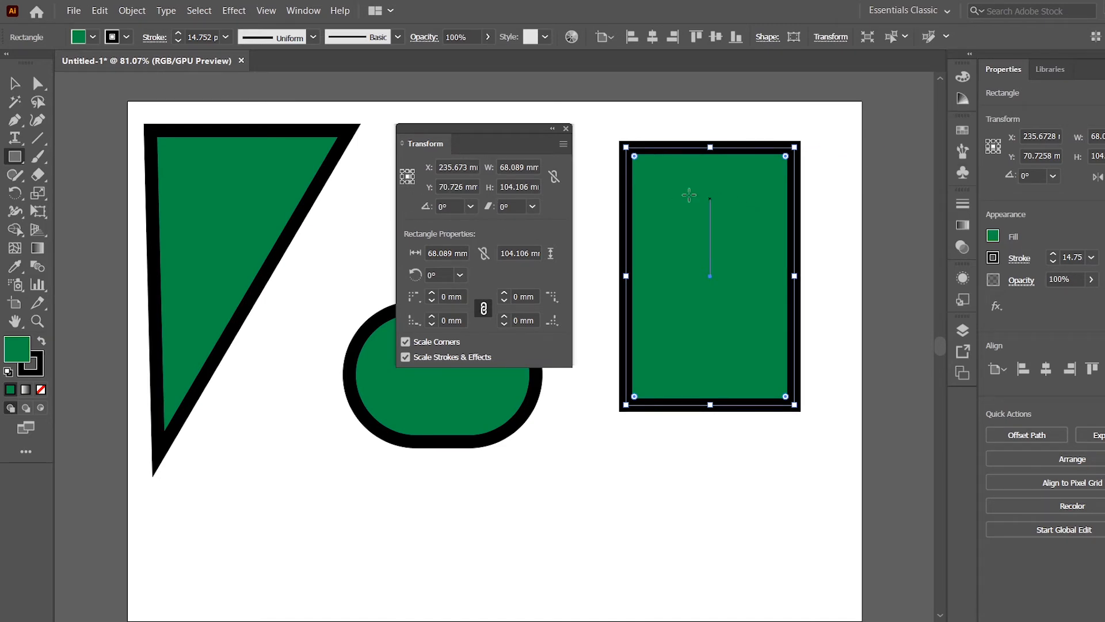
Check the flip commands among the Transform options, and flip the tall rectangle horizontally
left_click(562, 144)
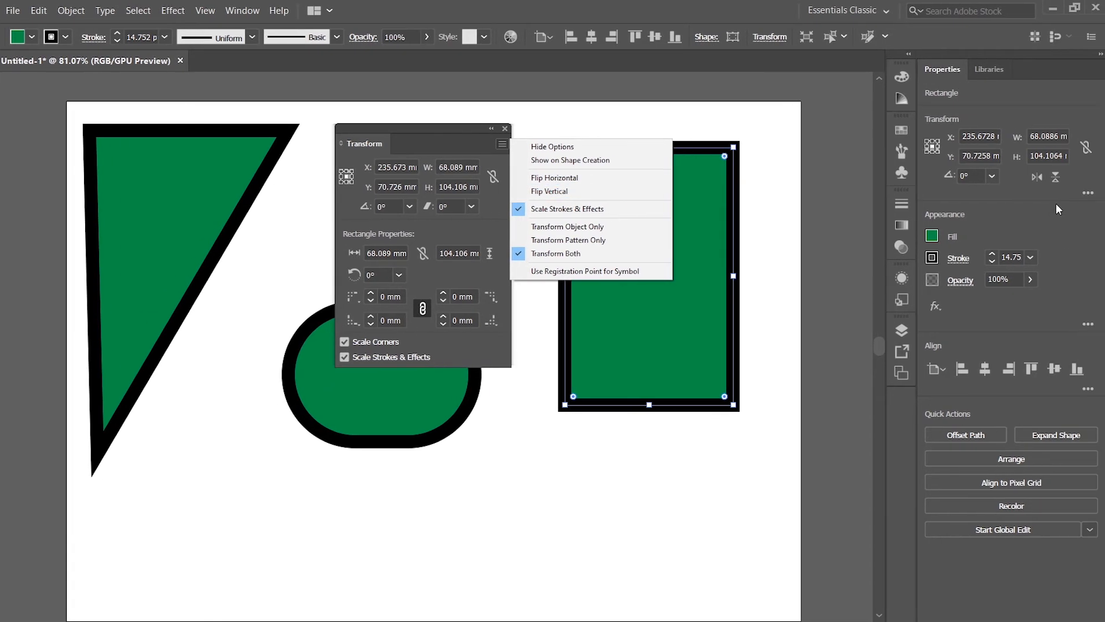
left_click(1036, 177)
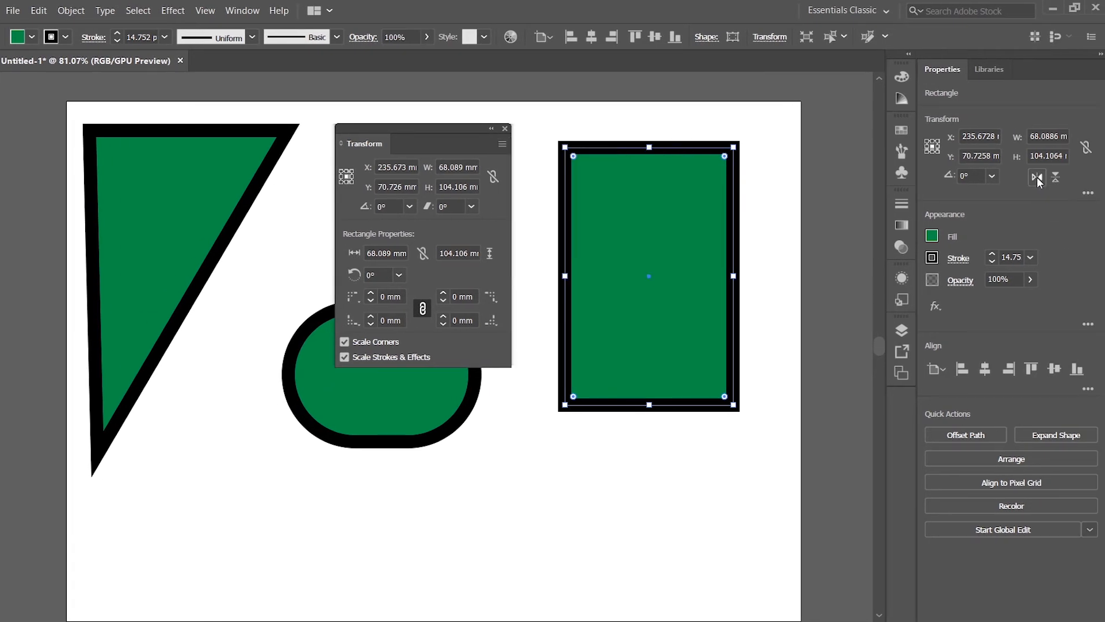
left_click(1037, 178)
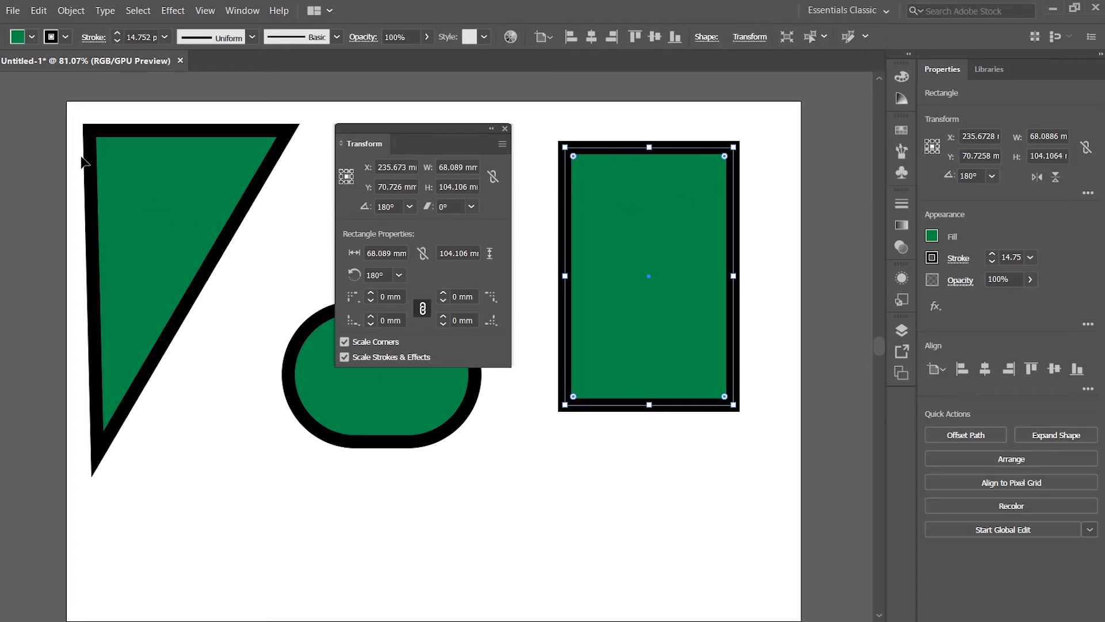
Flip the triangle horizontally and vertically, and flip it horizontally once more
left_click(173, 187)
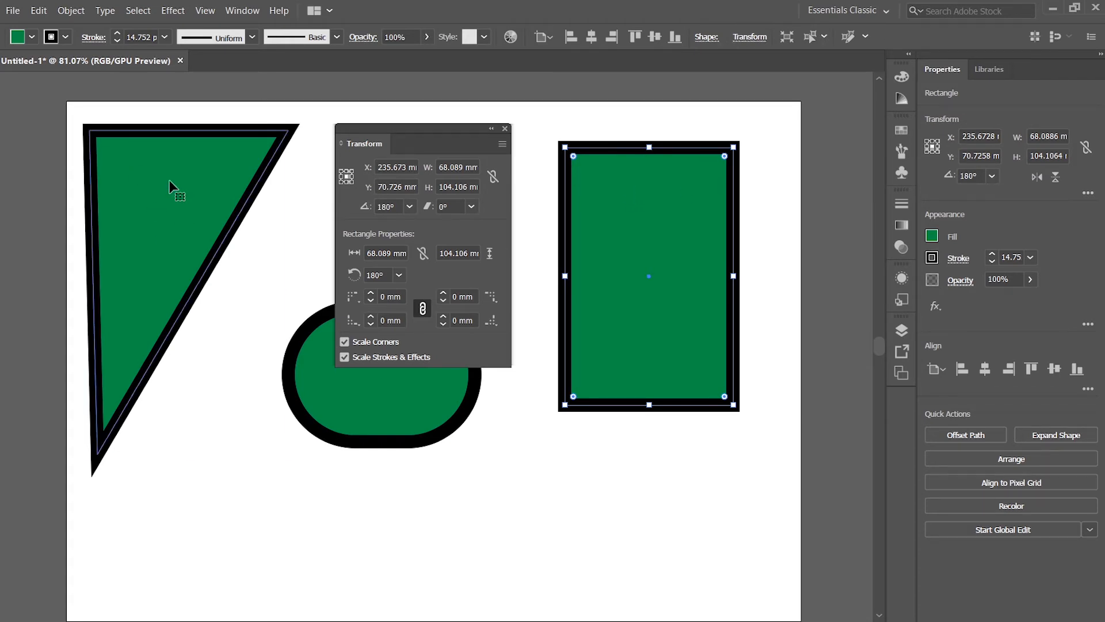
left_click(1036, 177)
left_click(1055, 178)
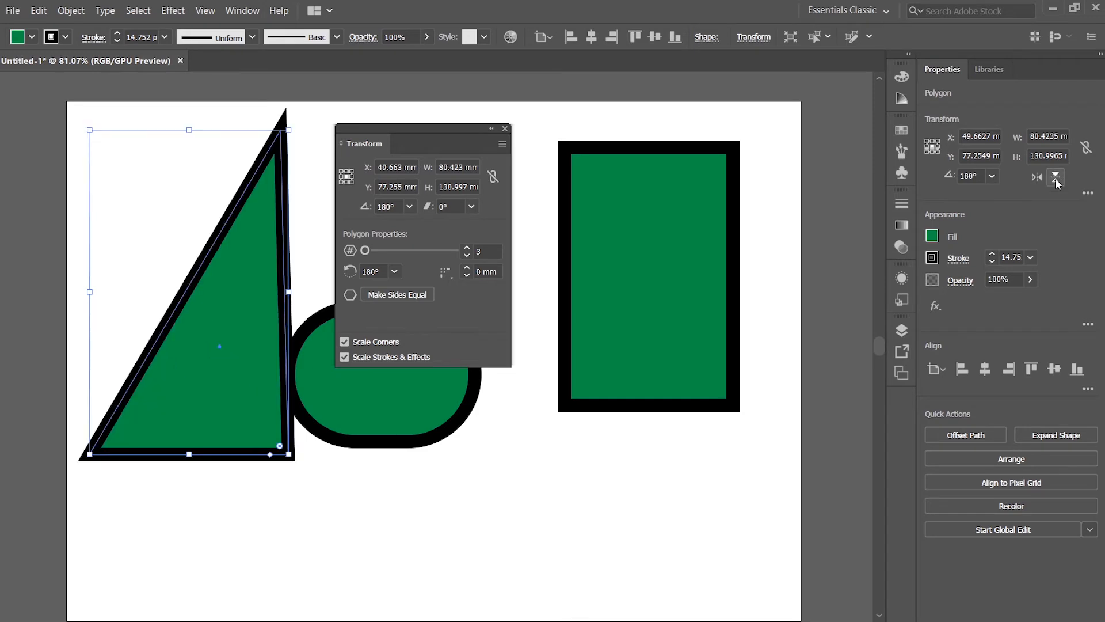
left_click(504, 144)
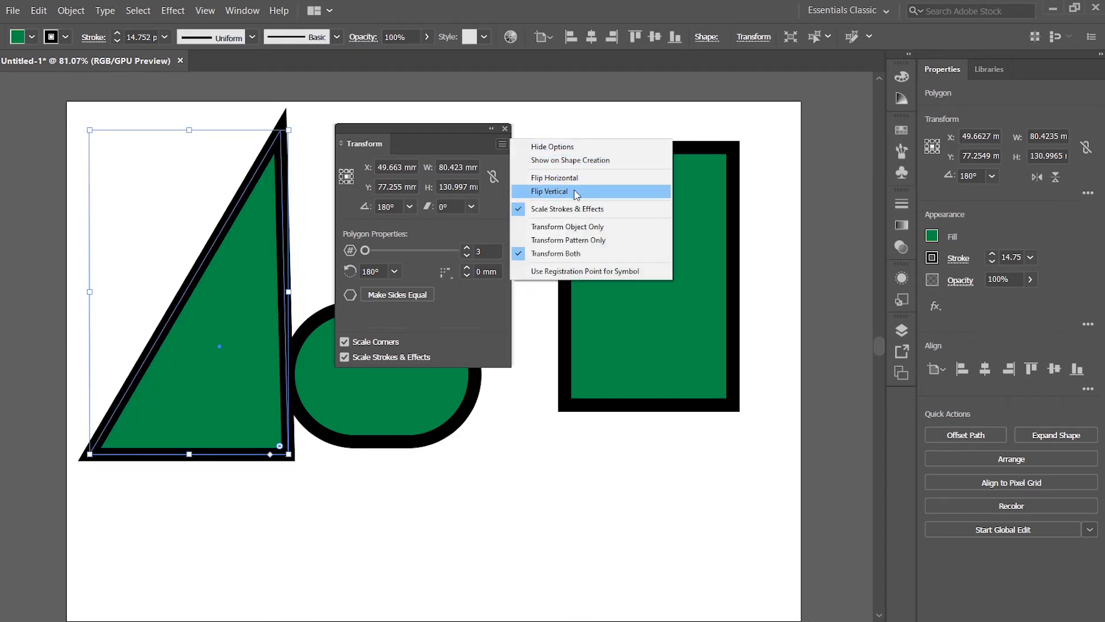
left_click(547, 175)
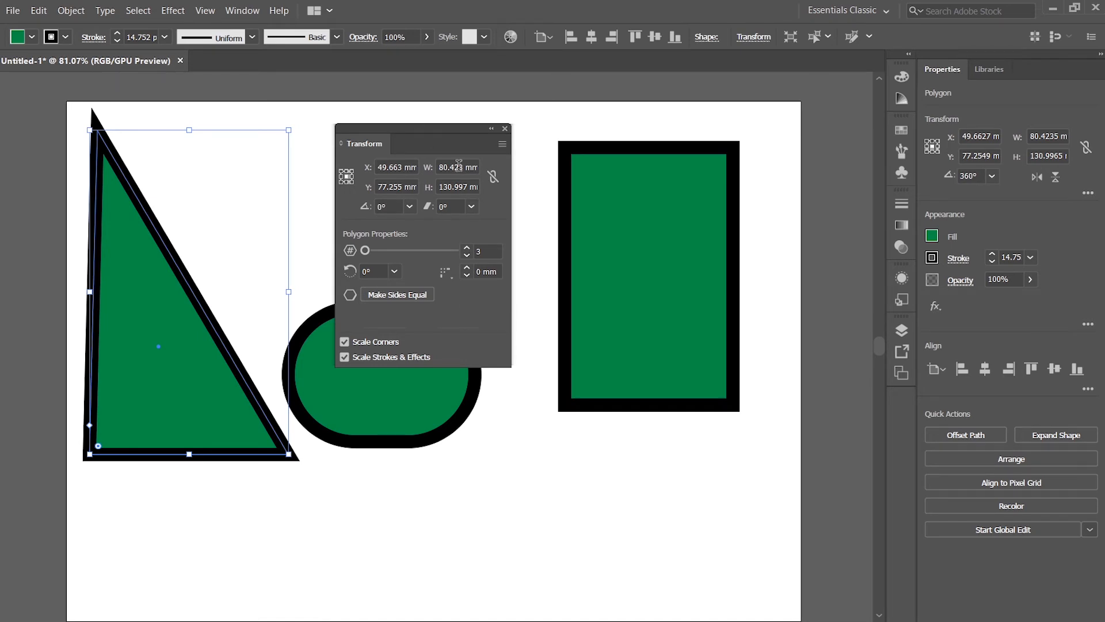
Fill the tall rectangle with the blue swirl pattern swatch
left_click(506, 144)
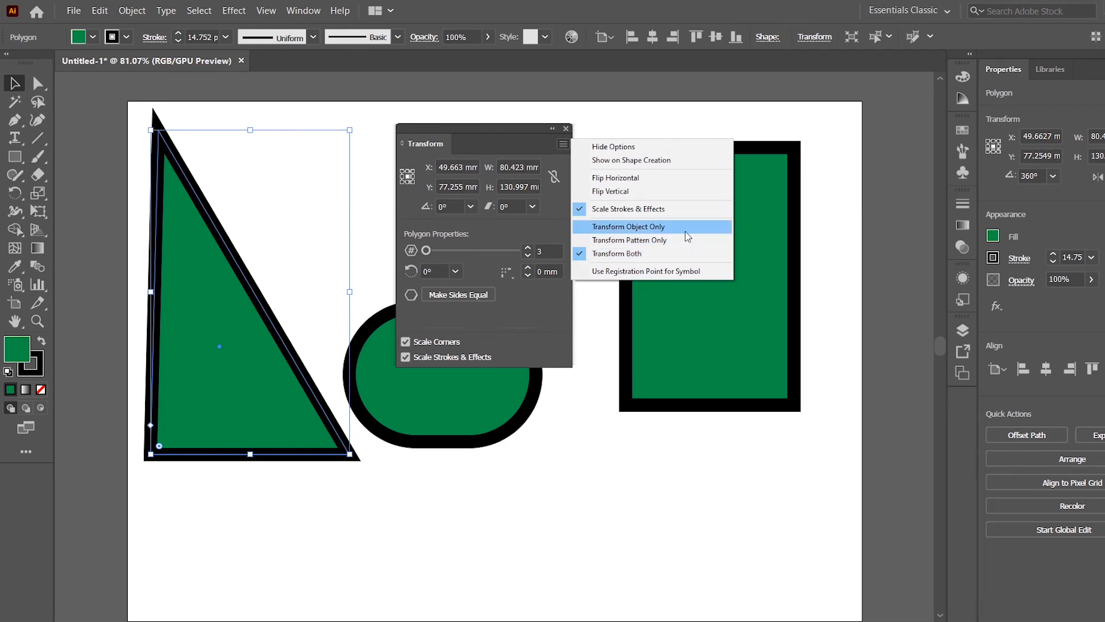
left_click(703, 390)
left_click(693, 312)
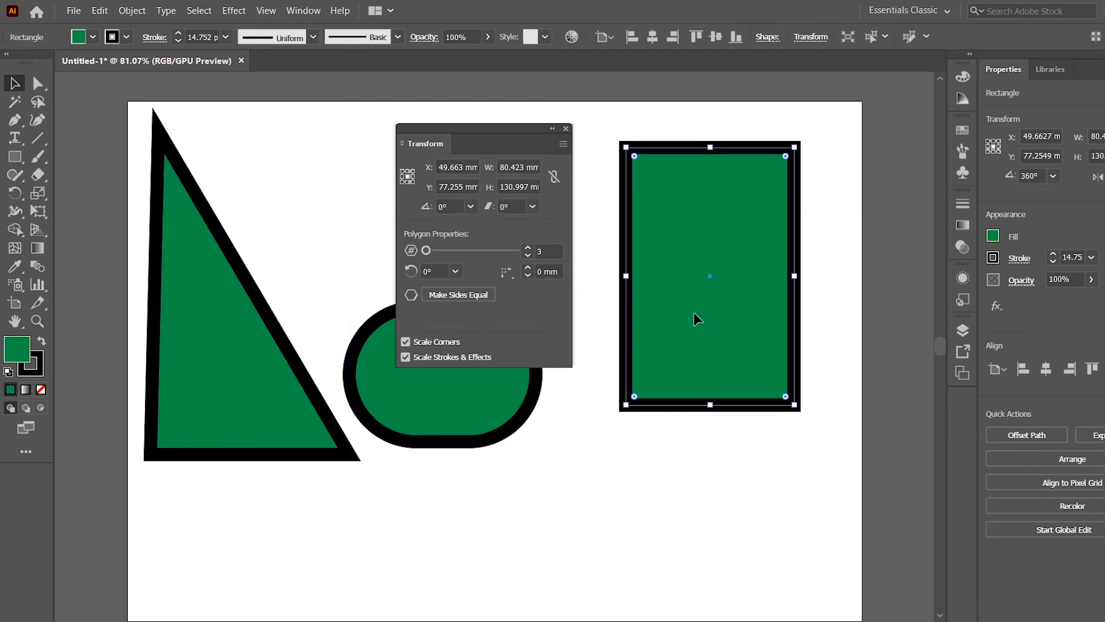
left_click(963, 130)
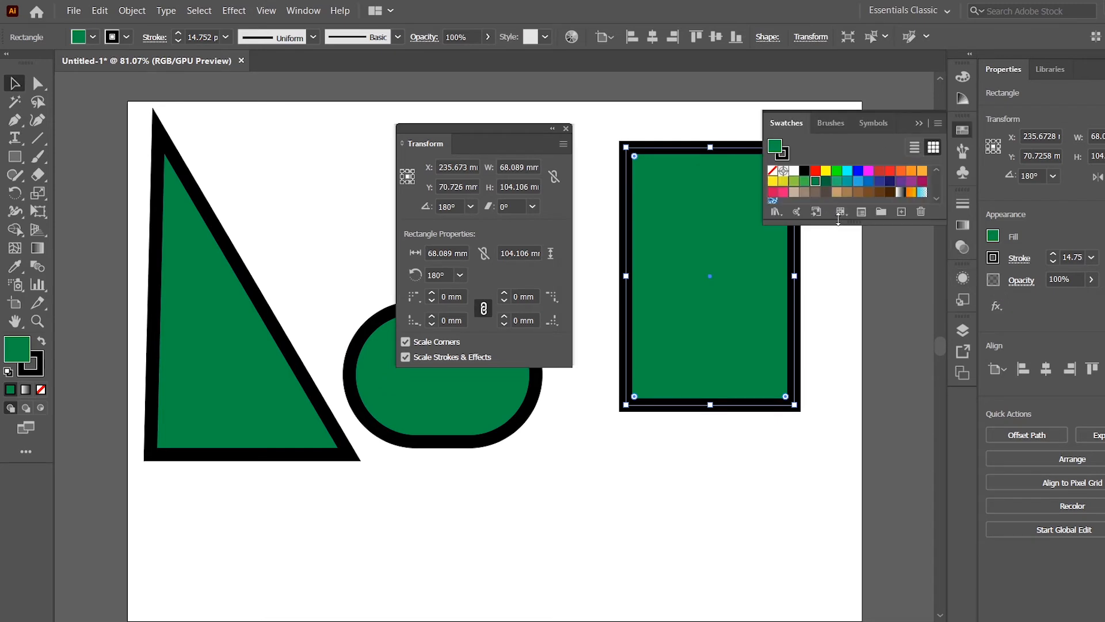
left_click(773, 203)
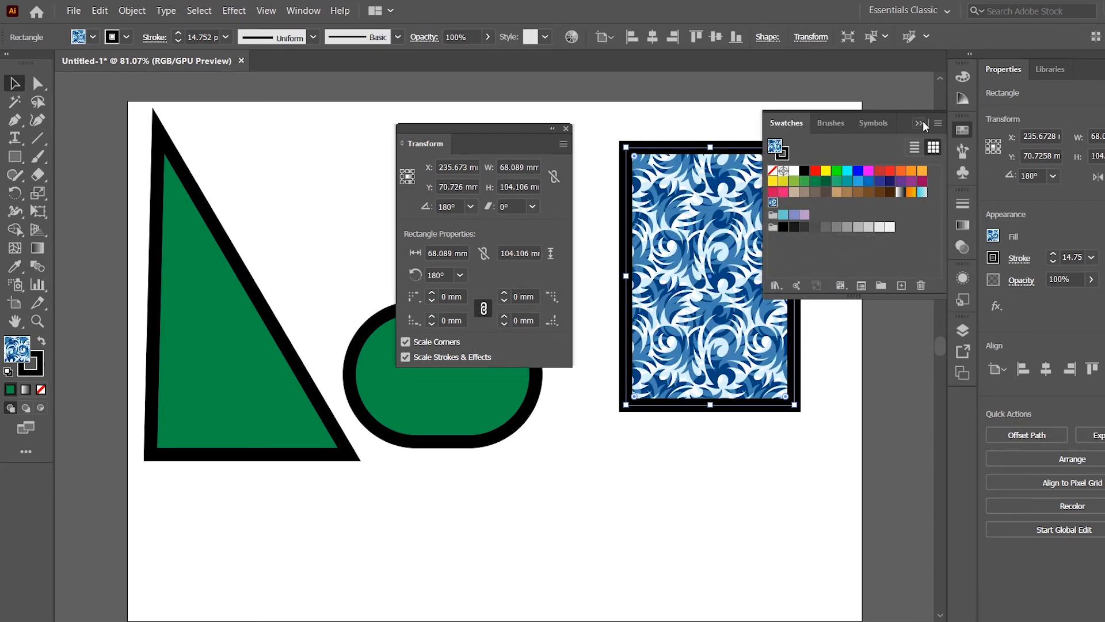
left_click(703, 263)
Enable Transform Pattern Only and enter a width of 80 mm for the patterned rectangle
left_click(564, 144)
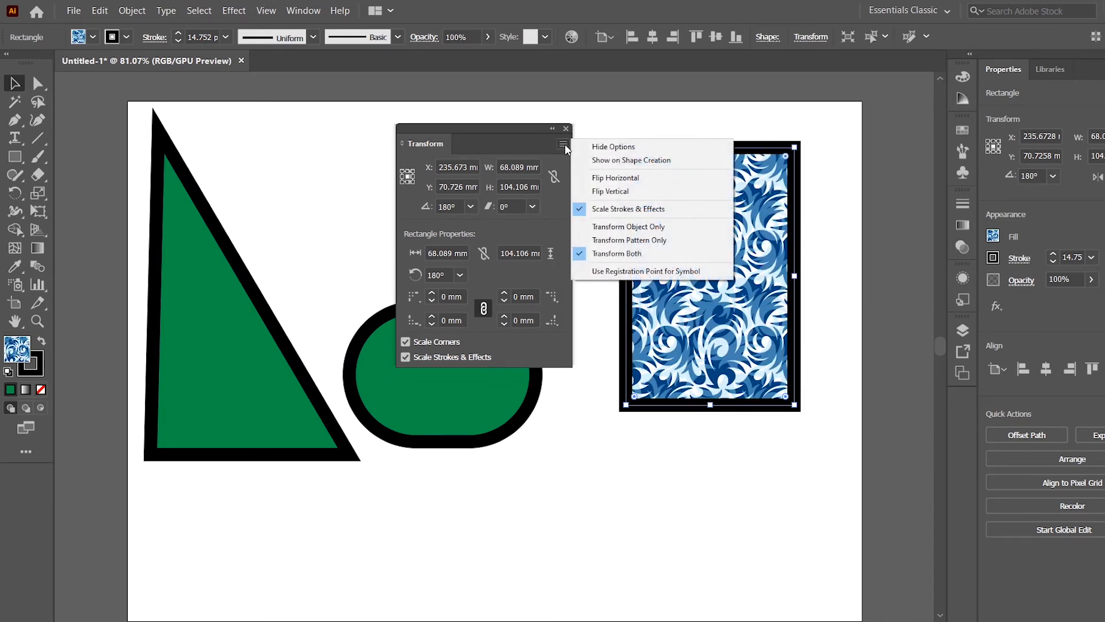
left_click(662, 240)
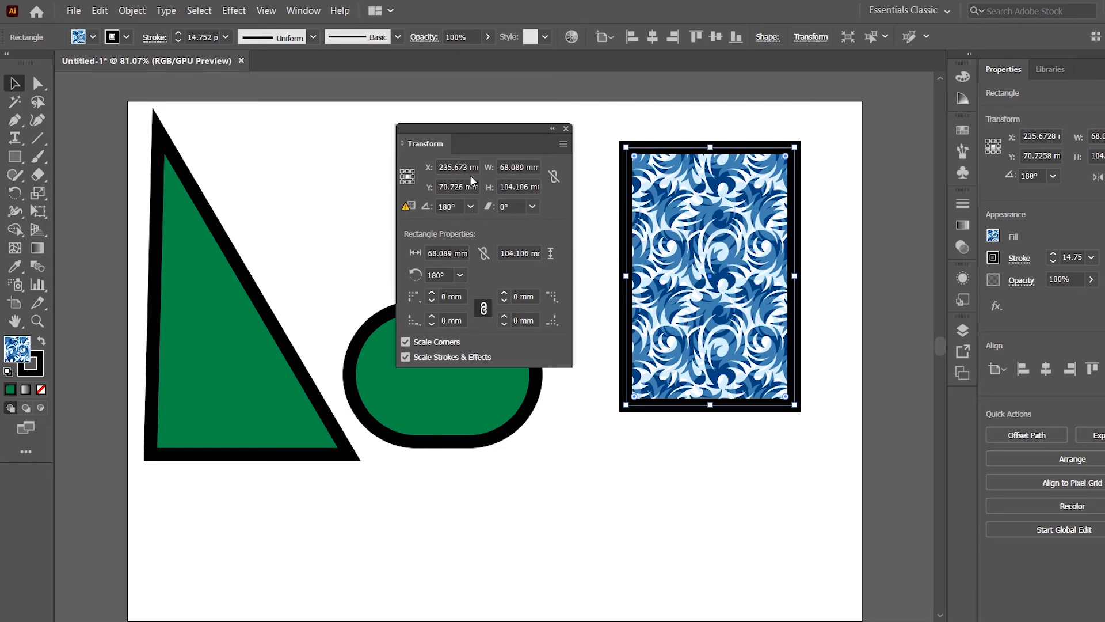
double_click(527, 167)
type("80")
key("Return")
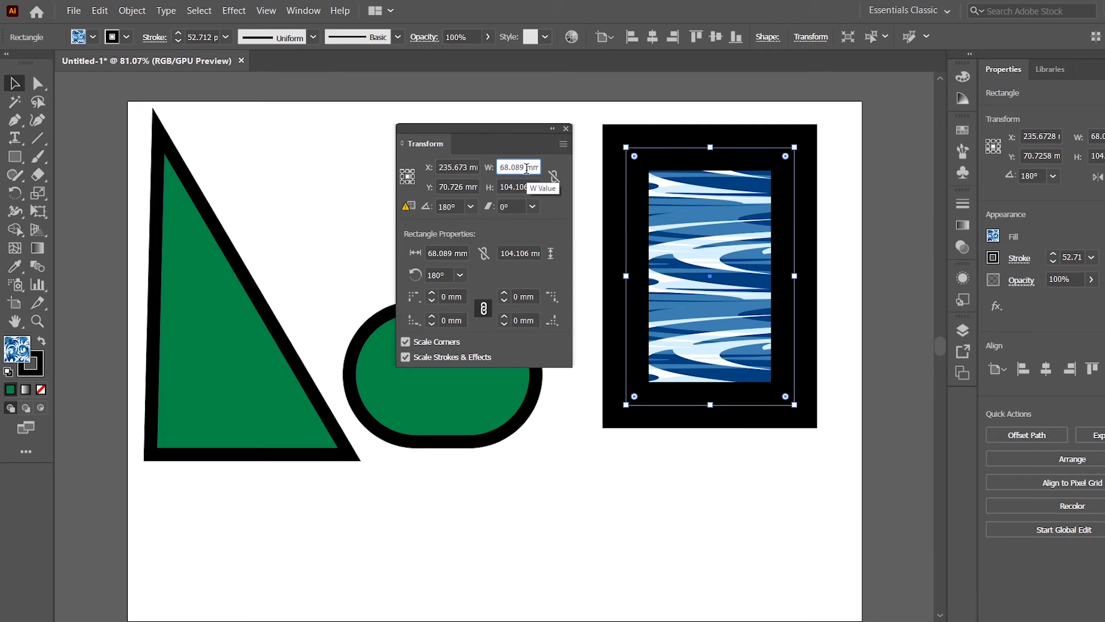
Reduce the patterned rectangle's stroke weight to 16 pt
left_click(127, 37)
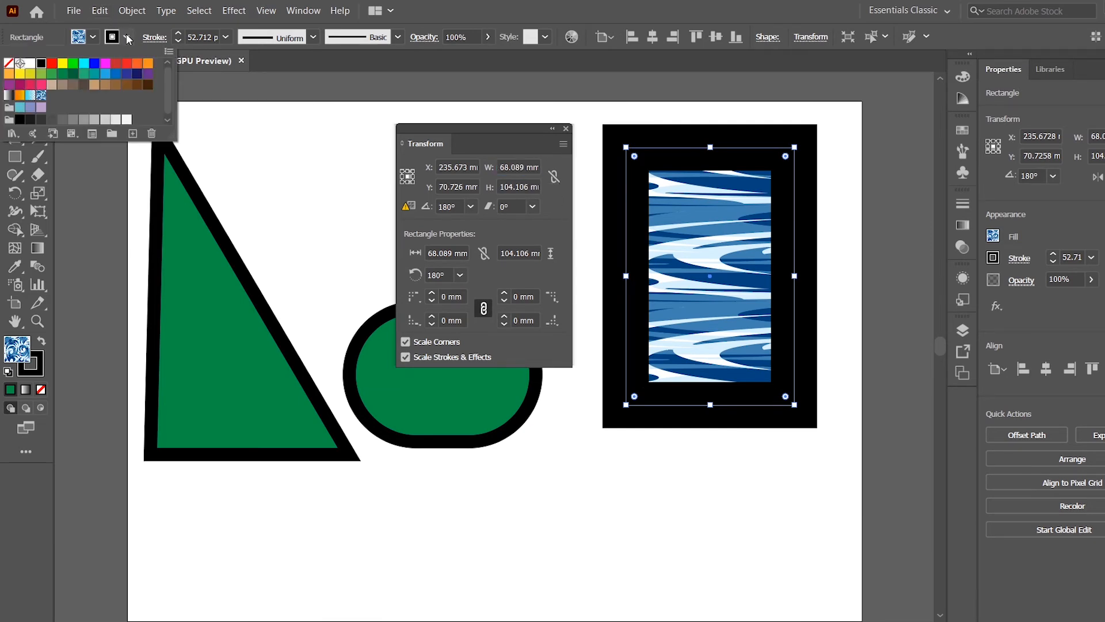
left_click(178, 42)
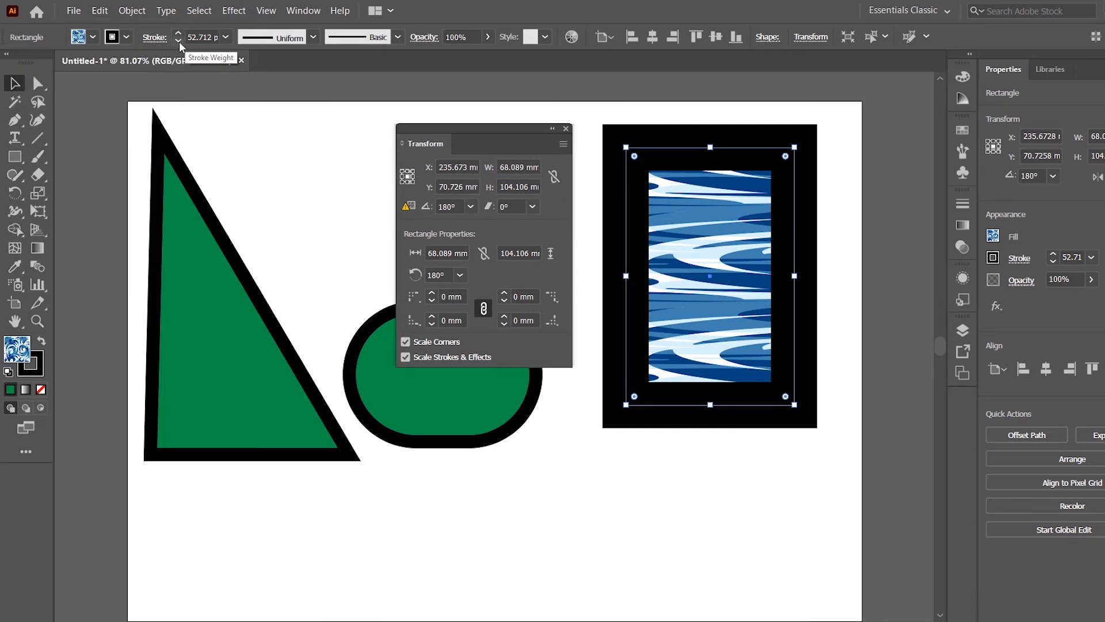
left_click(178, 42)
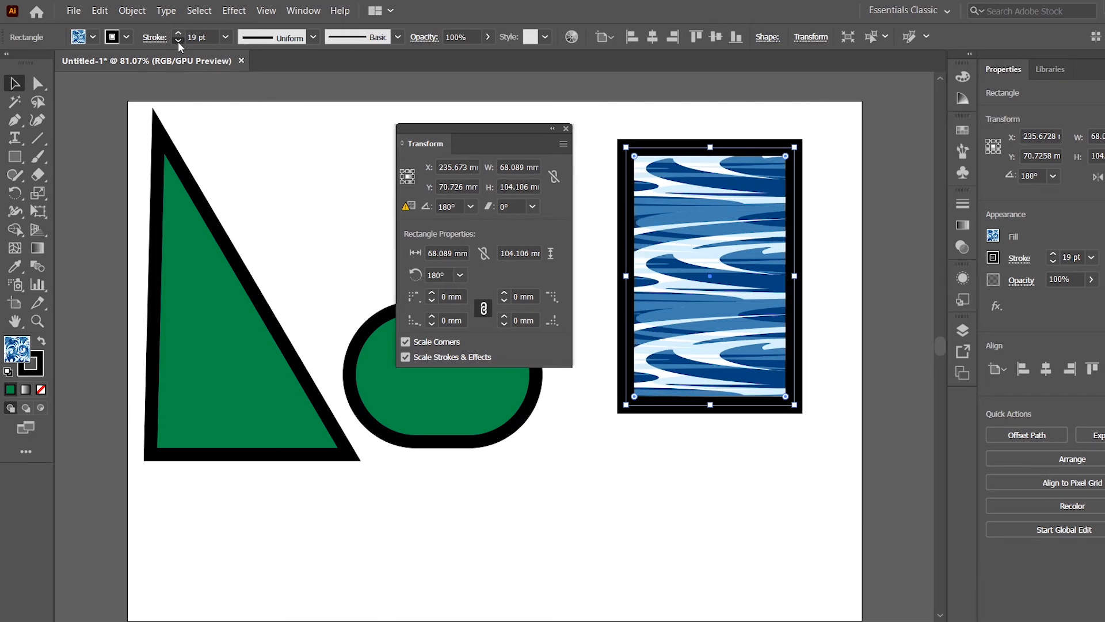
Scale only the rectangle's pattern vertically by trying several height values, including 110 mm and 100 mm, and undo the last changes
left_click(521, 187)
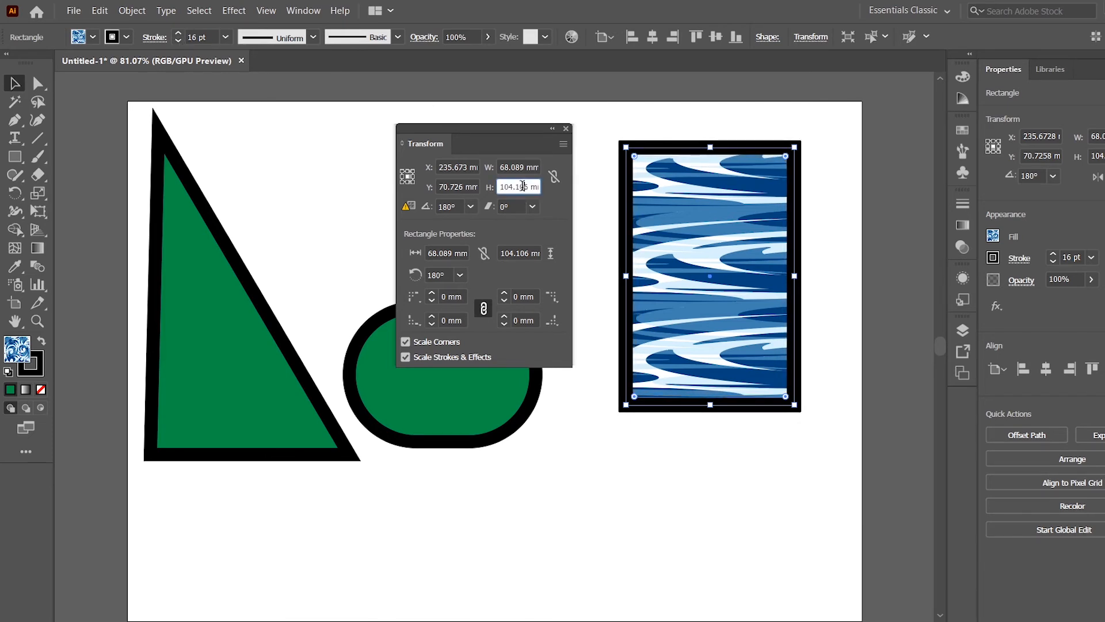
type("110")
key("Return")
key("shift+Up")
key("shift+Up")
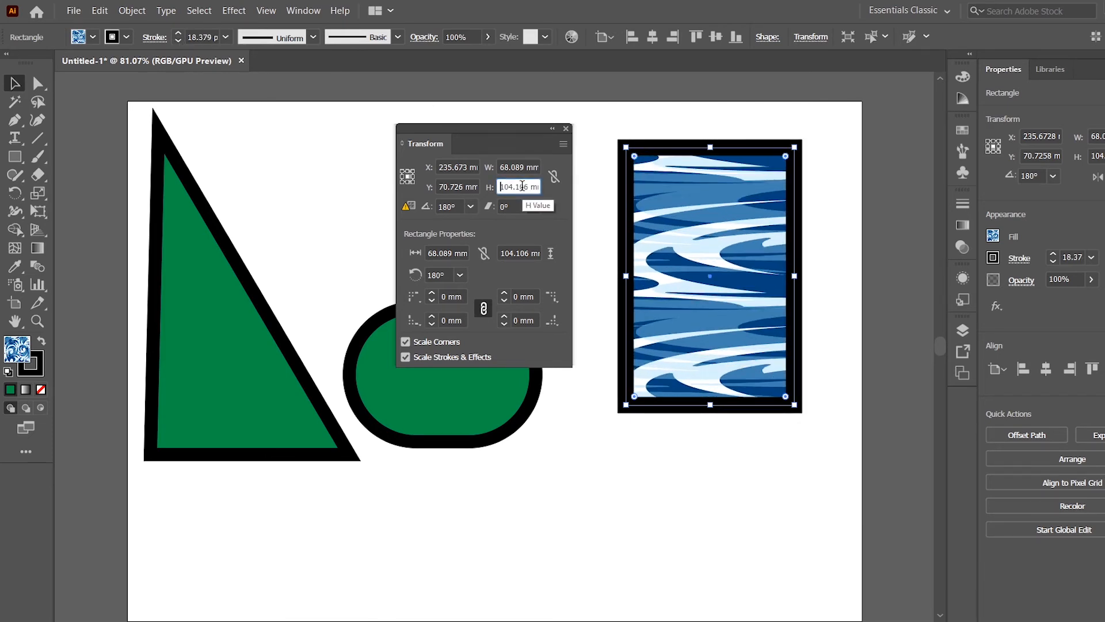
key("shift+Up")
key("shift+Up")
key("shift+Down")
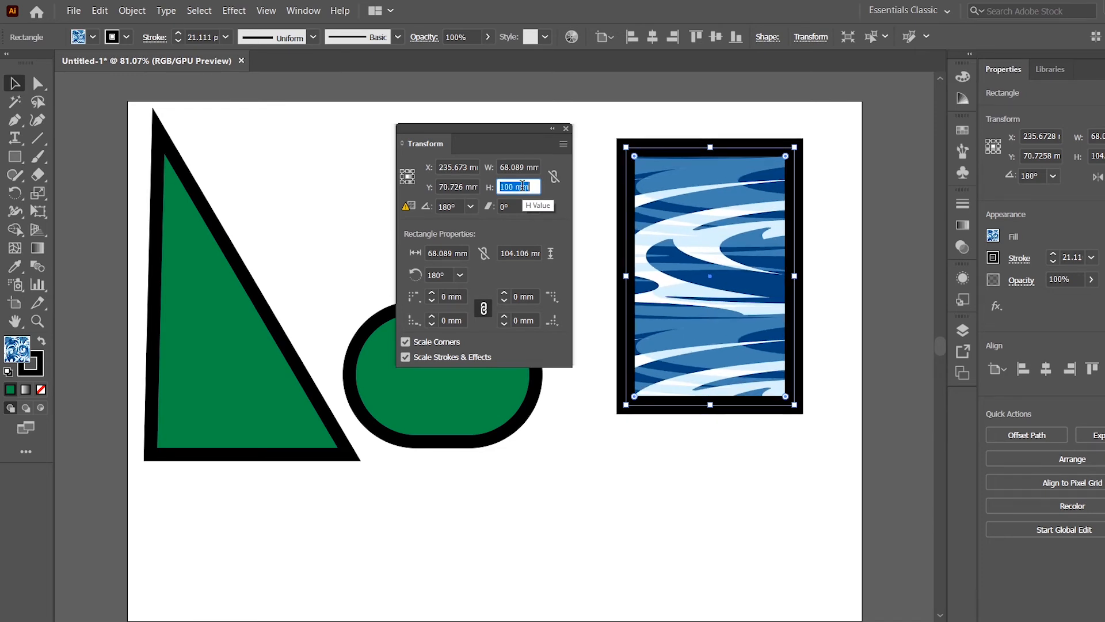
key("ctrl+z")
key("ctrl+z")
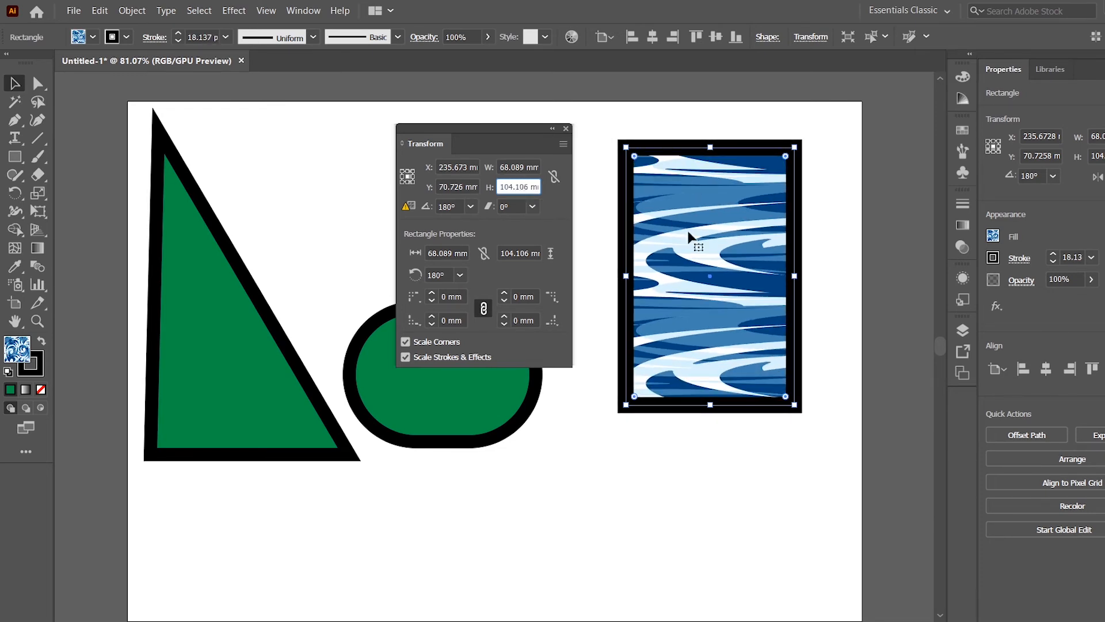
Shear only the rectangle's pattern repeatedly by stepping the shear angle in 10° increments
left_click(519, 205)
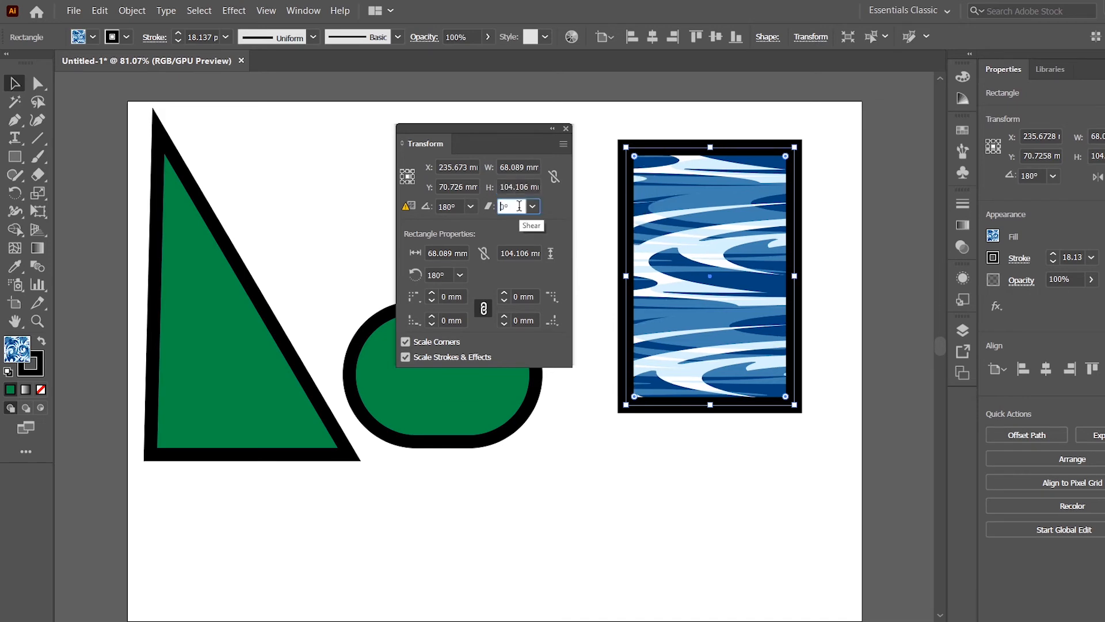
double_click(519, 206)
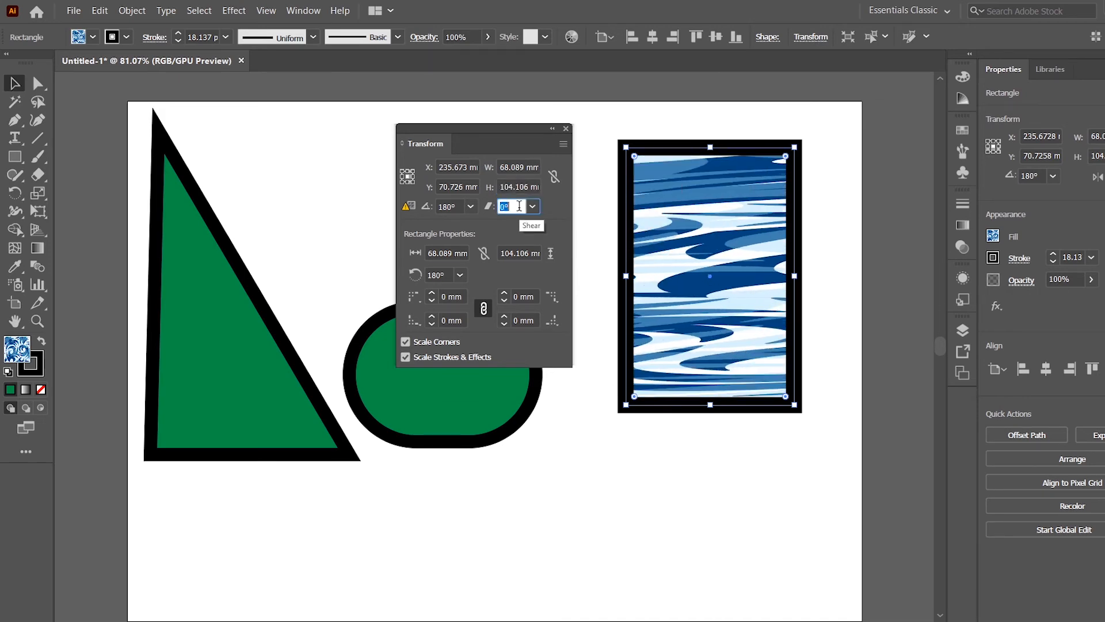
key("Left")
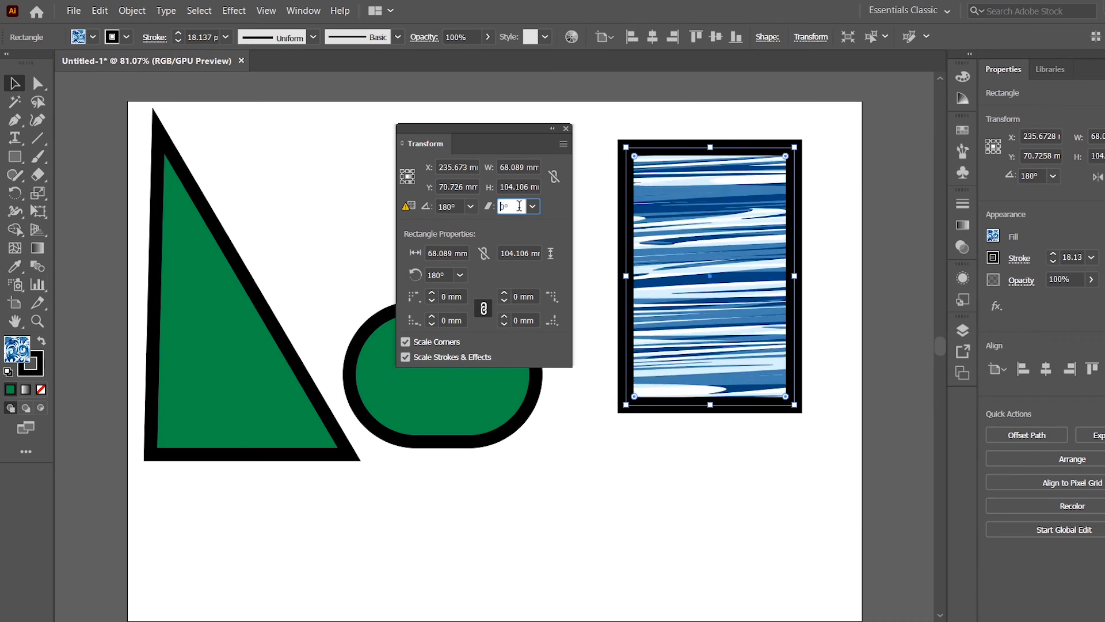
key("shift+Up")
key("shift+Up")
key("shift+Up")
key("shift+Down")
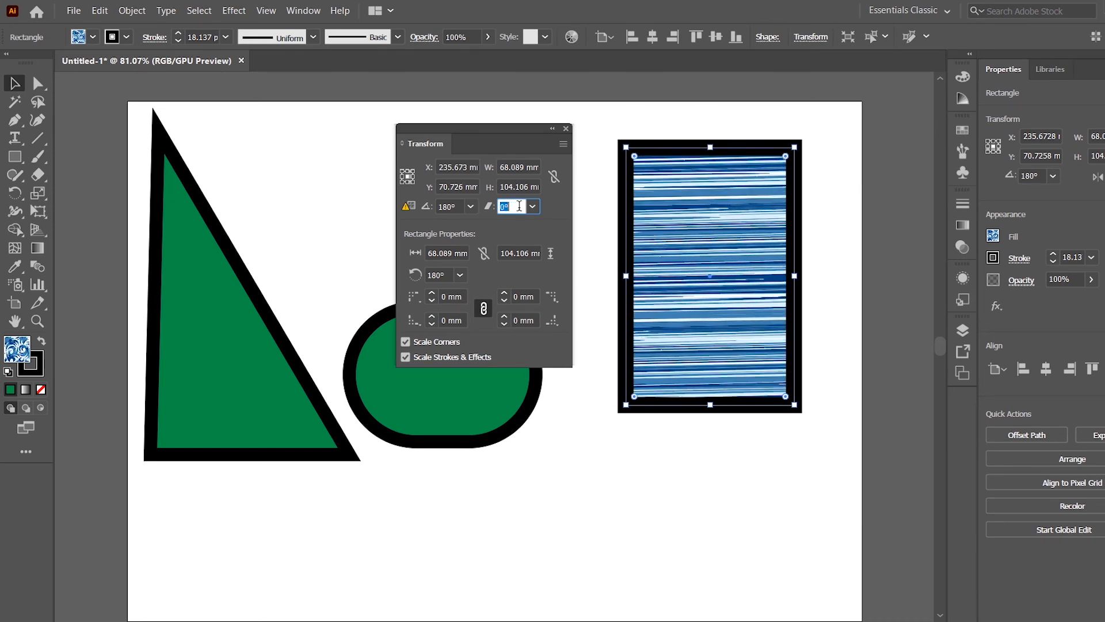
key("shift+Up")
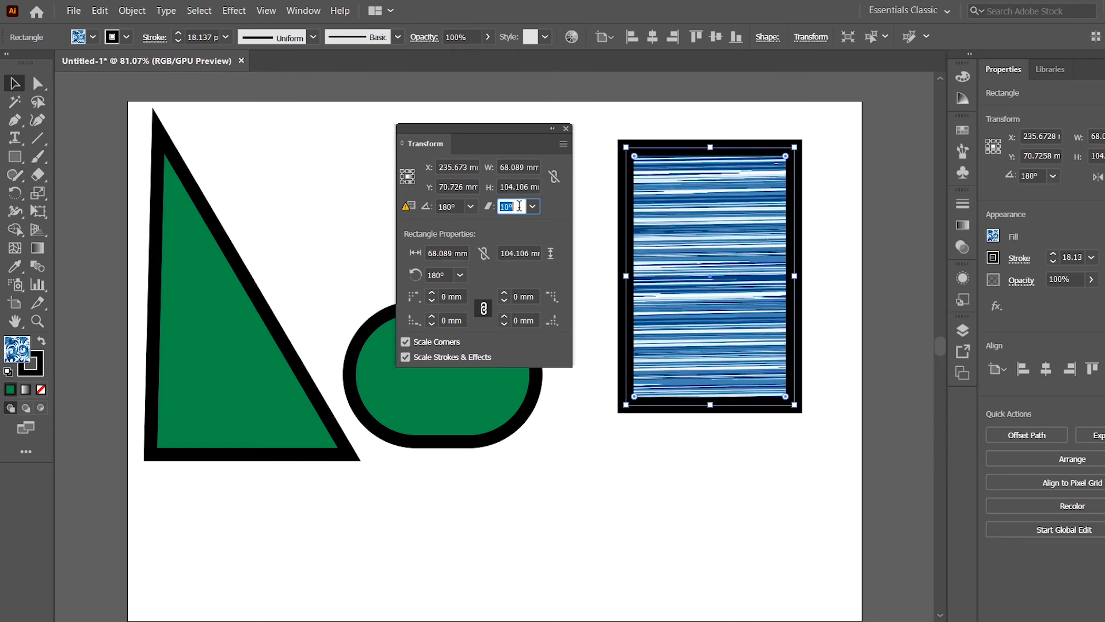
key("shift+Down")
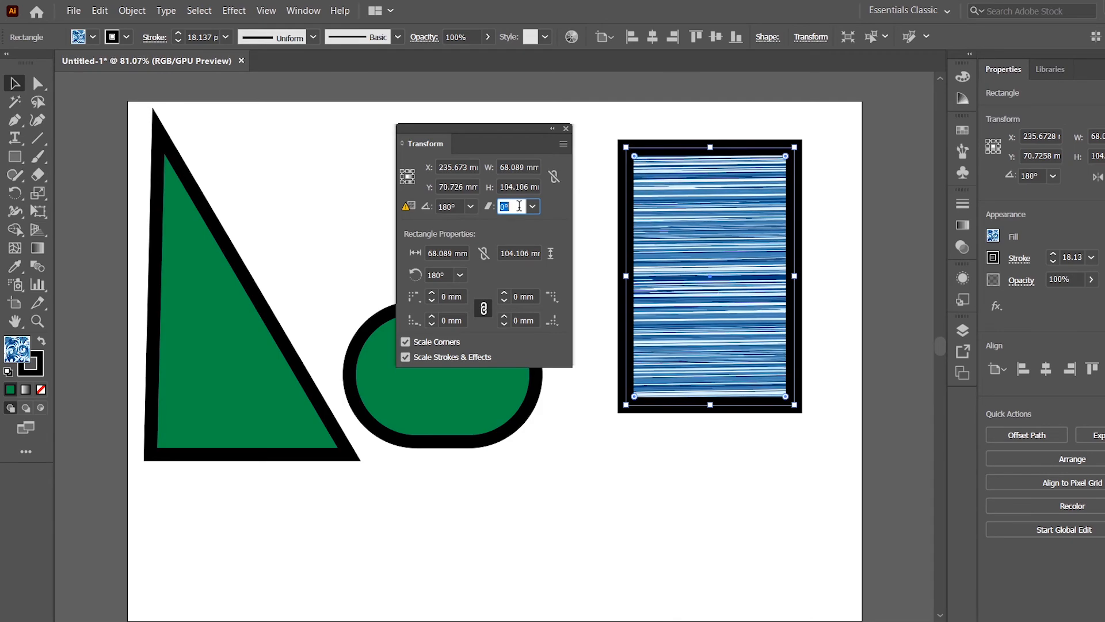
Rotate only the rectangle's pattern by stepping the rotation angle in 10° increments up to 270°
left_click(461, 205)
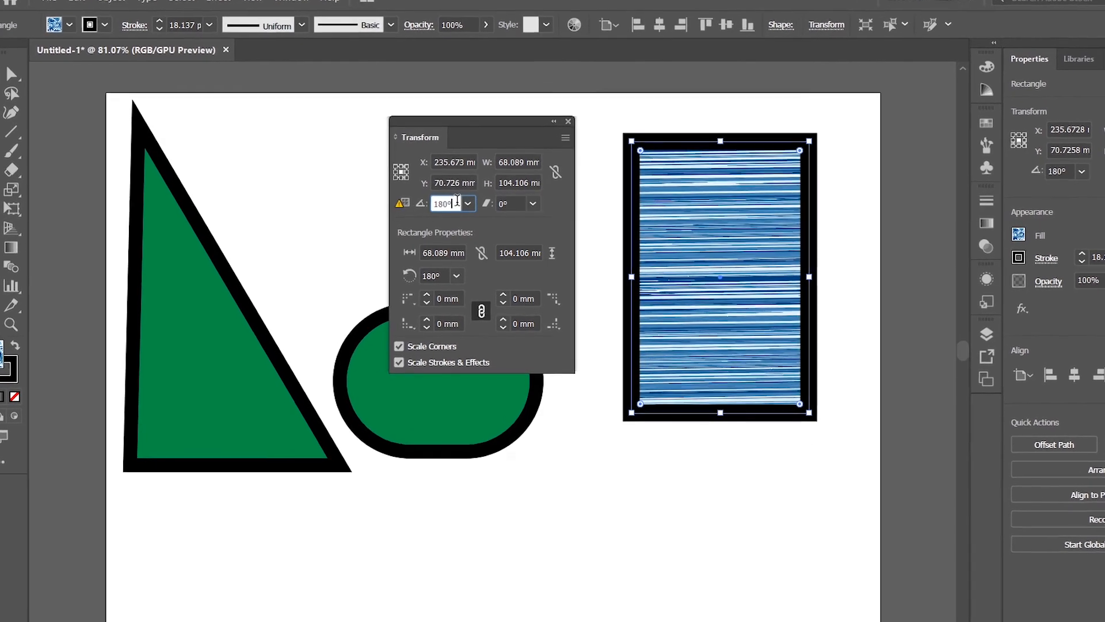
key("shift+Up")
key("shift+Up")
key("shift+Up")
key("shift+Up")
key("shift+Up")
key("shift+Up")
key("shift+Up")
key("shift+Up")
key("shift+Up")
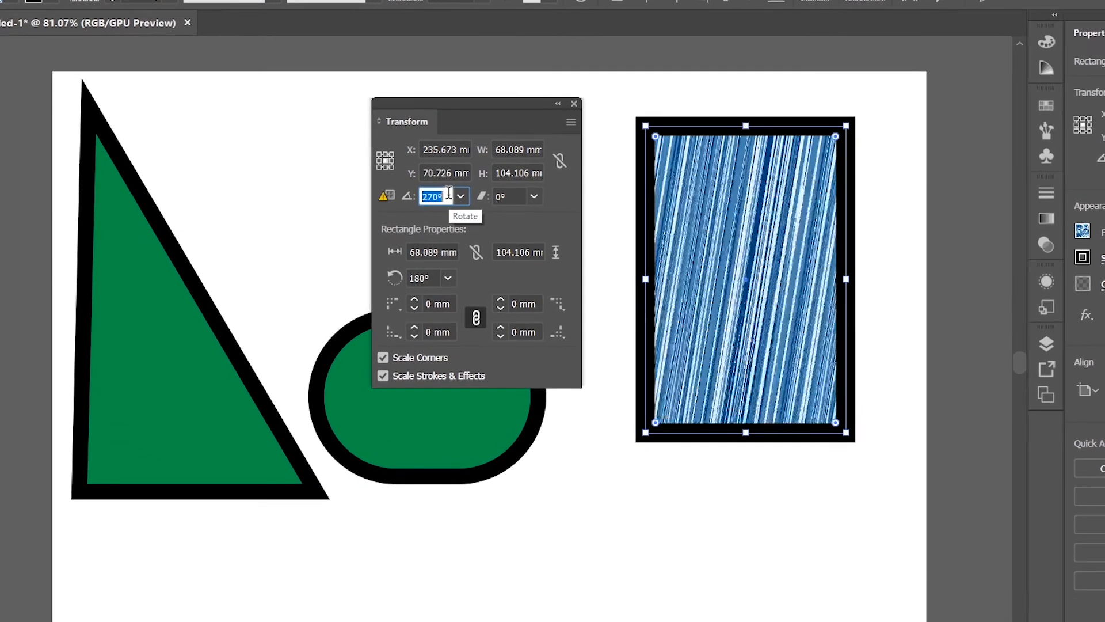
scroll(448, 193, "down", 4)
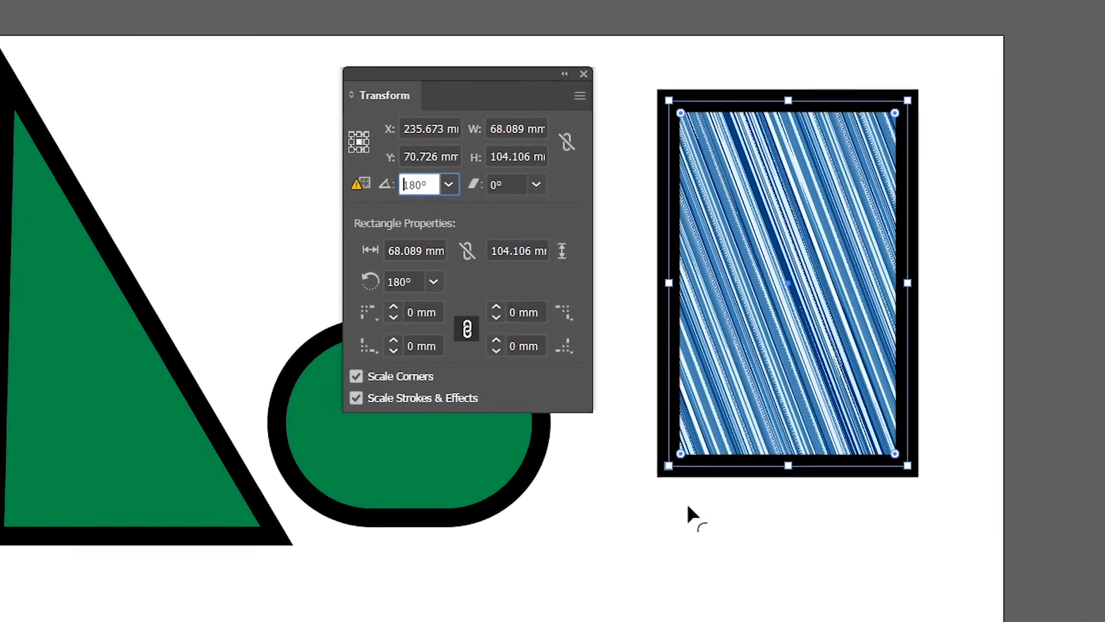
Enable Transform Object Only and shear the patterned rectangle by 10°
left_click(578, 101)
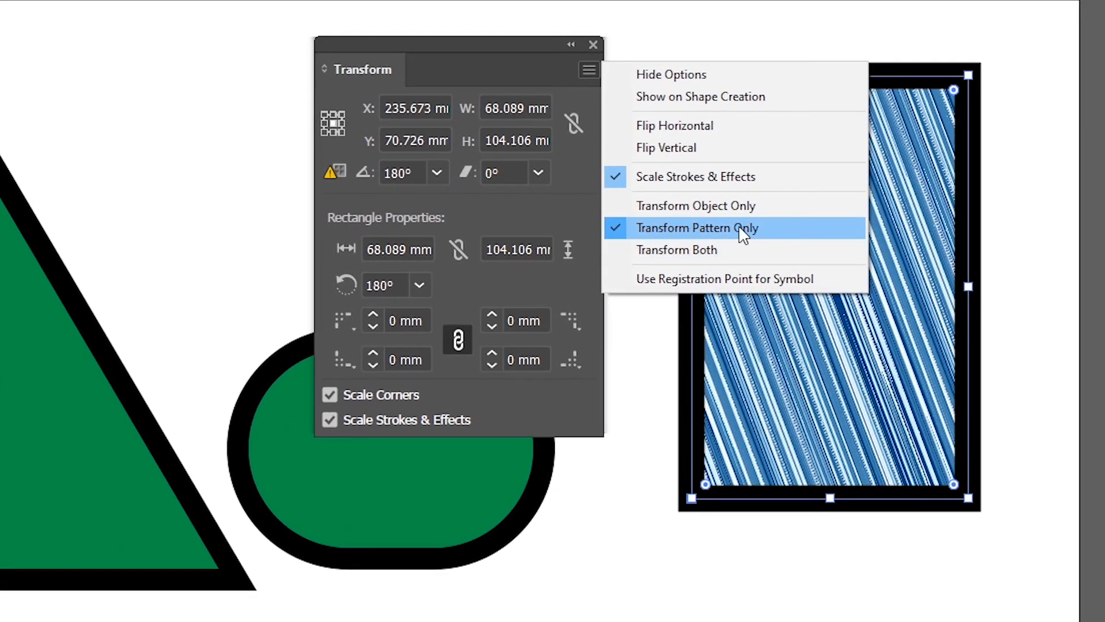
left_click(706, 203)
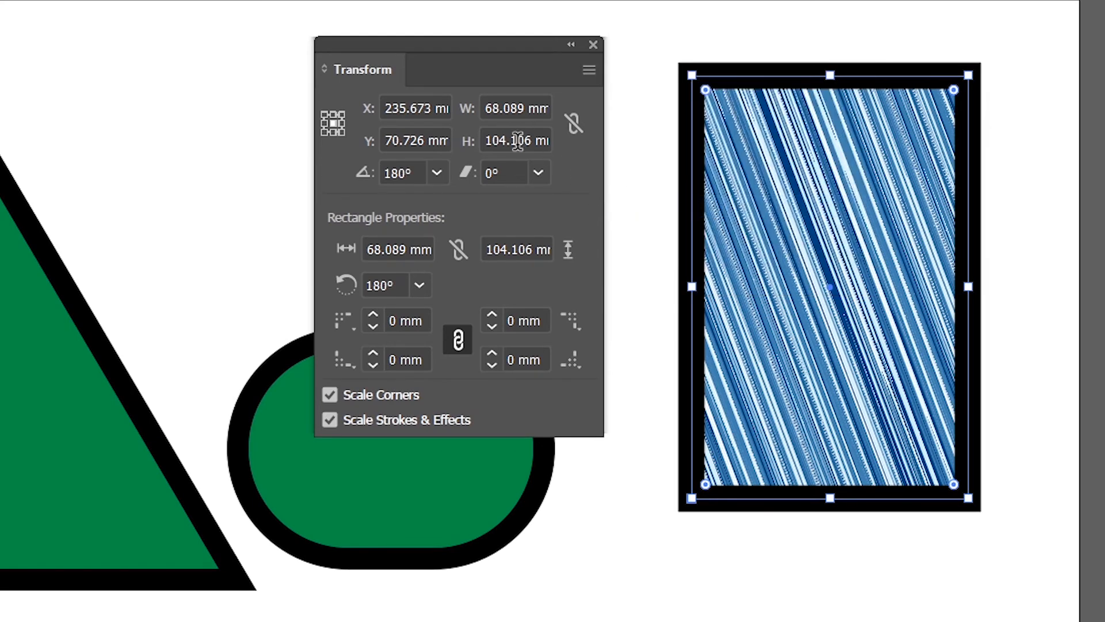
left_click(503, 171)
type("10")
key("Return")
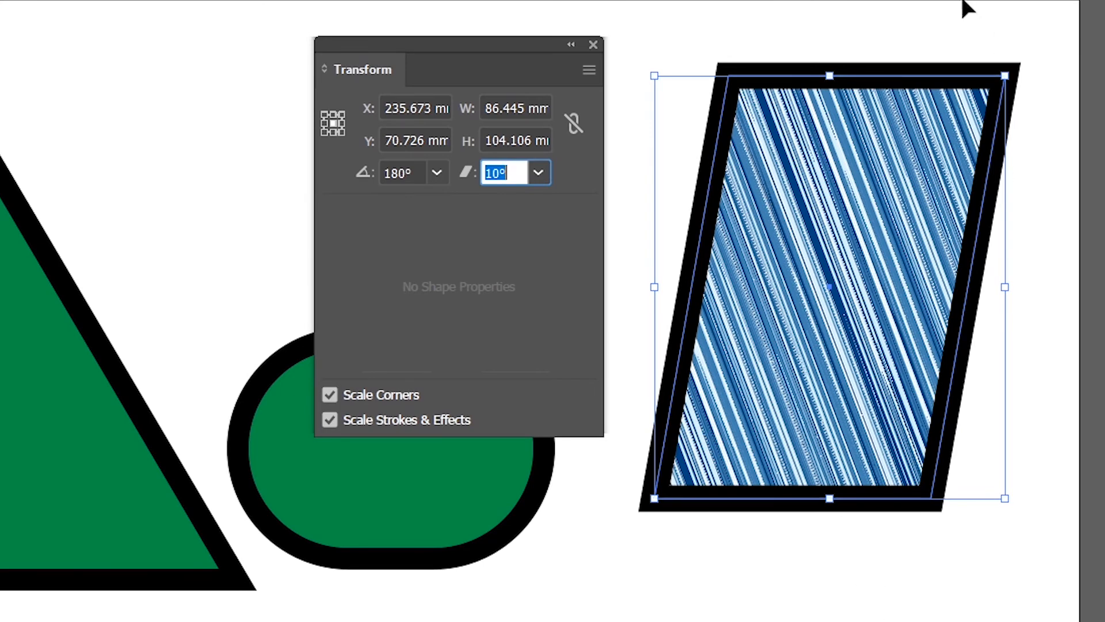
Move the sheared rectangle to a Y position of 90 mm without transforming its pattern
left_click(427, 140)
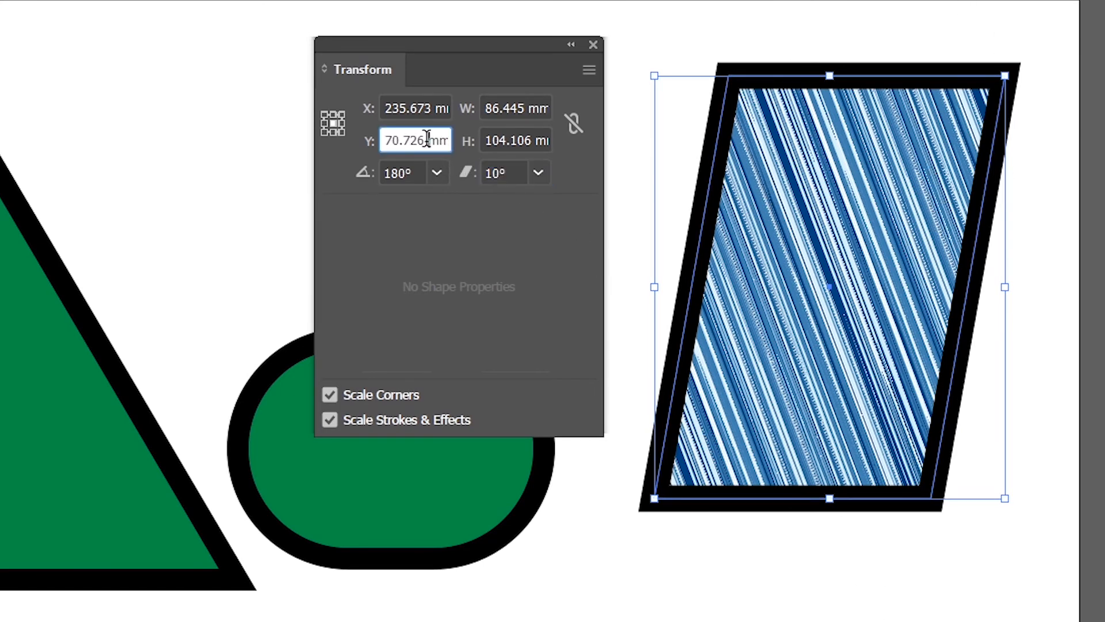
type("50")
key("Return")
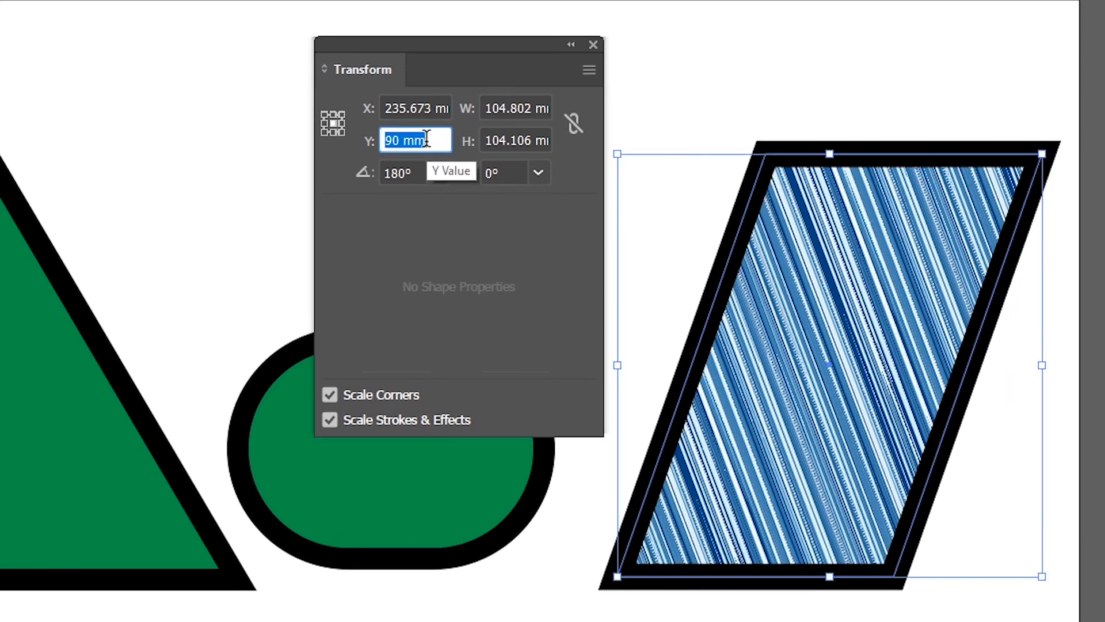
type("90")
key("Return")
Set the Transform options to Transform Both, so that object and pattern are transformed together
left_click(588, 69)
left_click(738, 251)
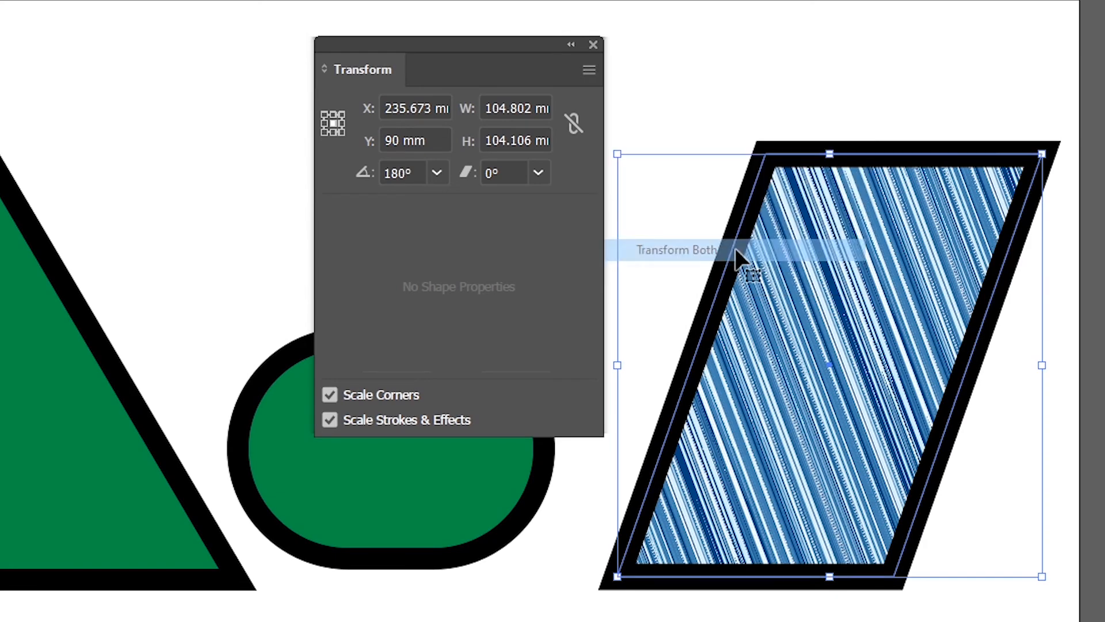
left_click(588, 70)
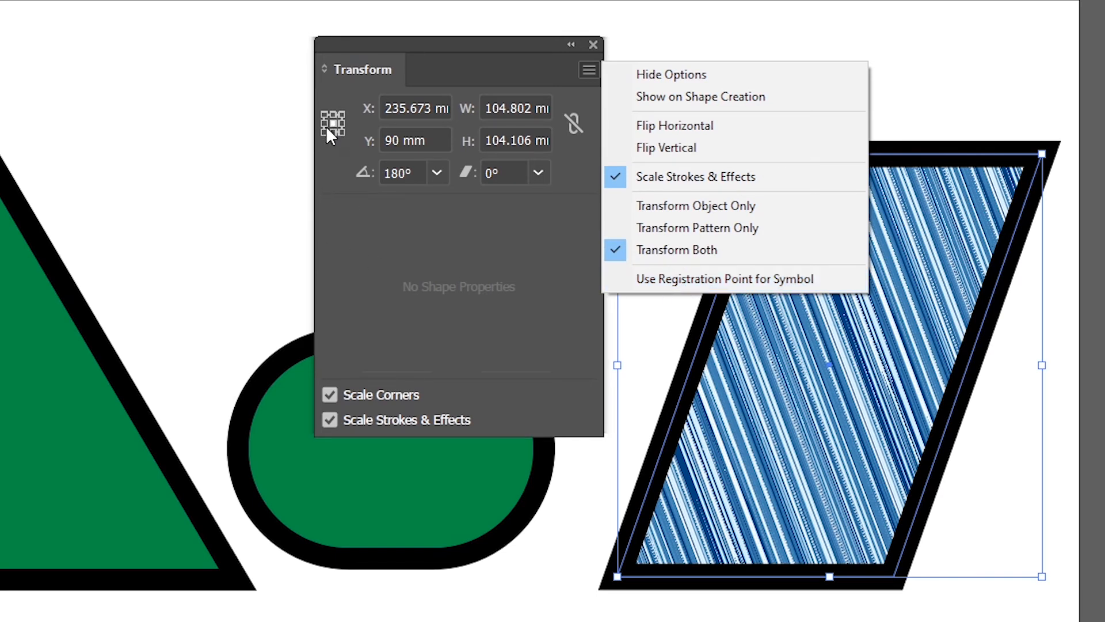
left_click(614, 252)
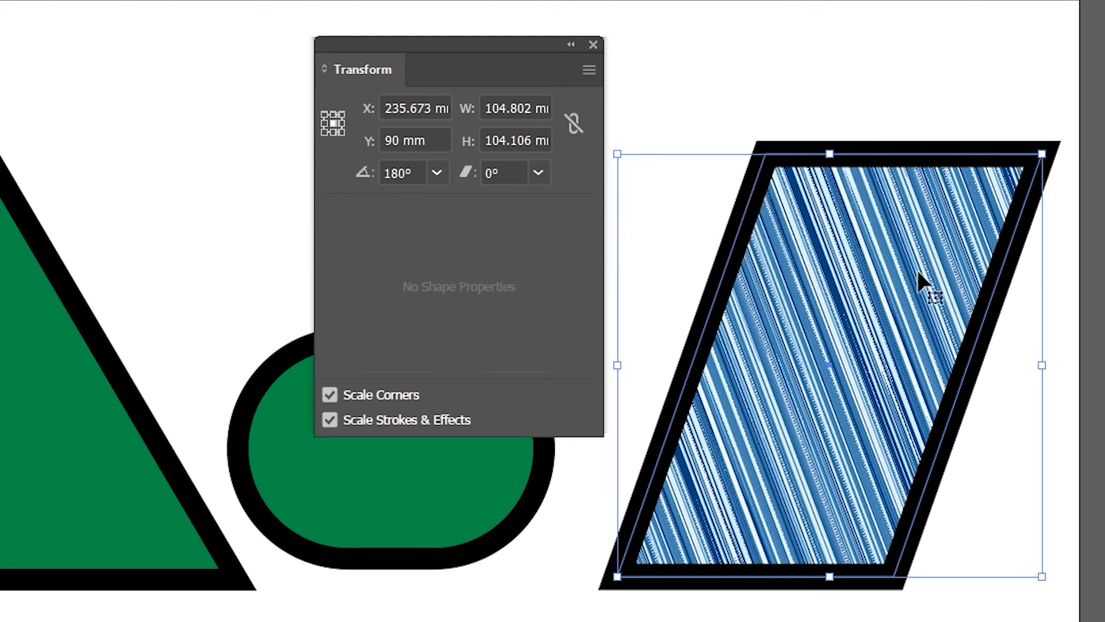
Delete the sheared rectangle and place an instance of the Search symbol on the empty artboard area at about X 220 mm, Y 45 mm
key("Delete")
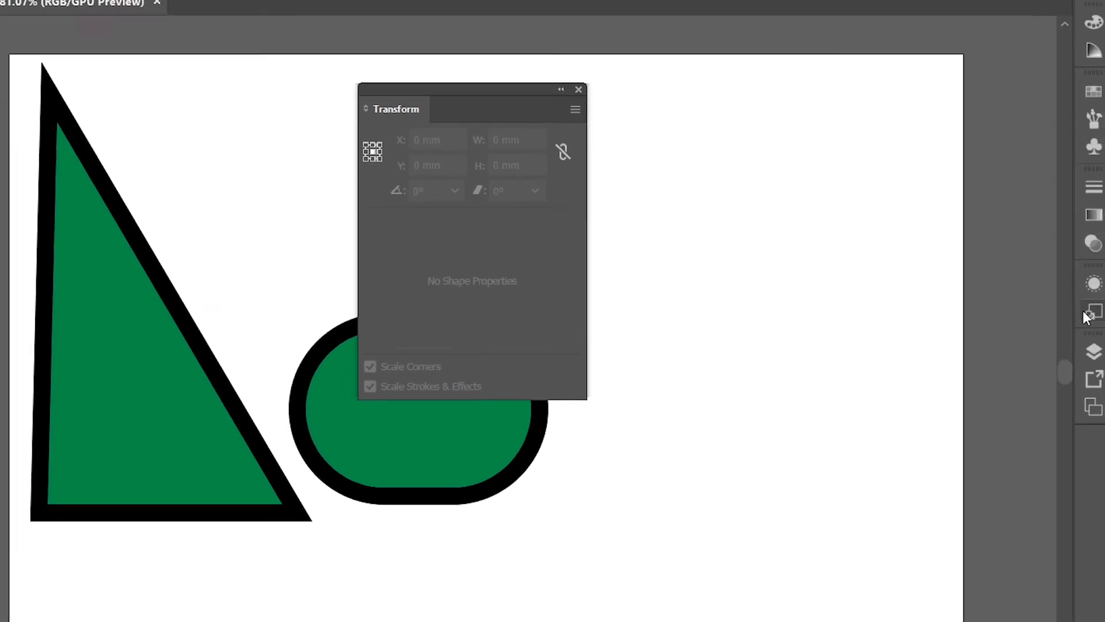
left_click(962, 173)
left_click_drag(881, 150, 673, 214)
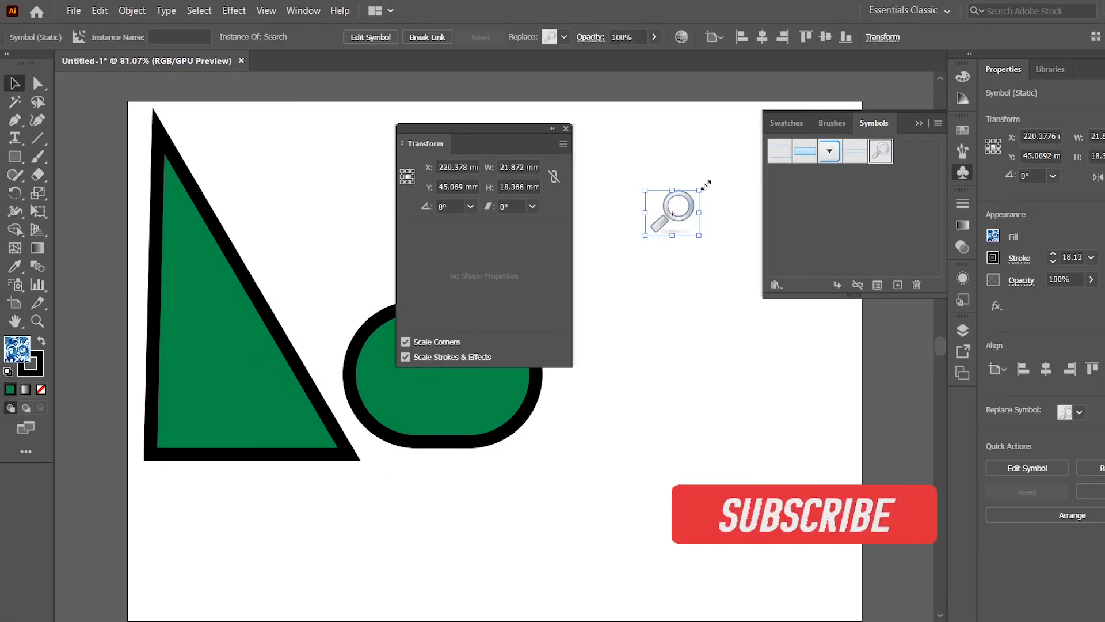
left_click(916, 124)
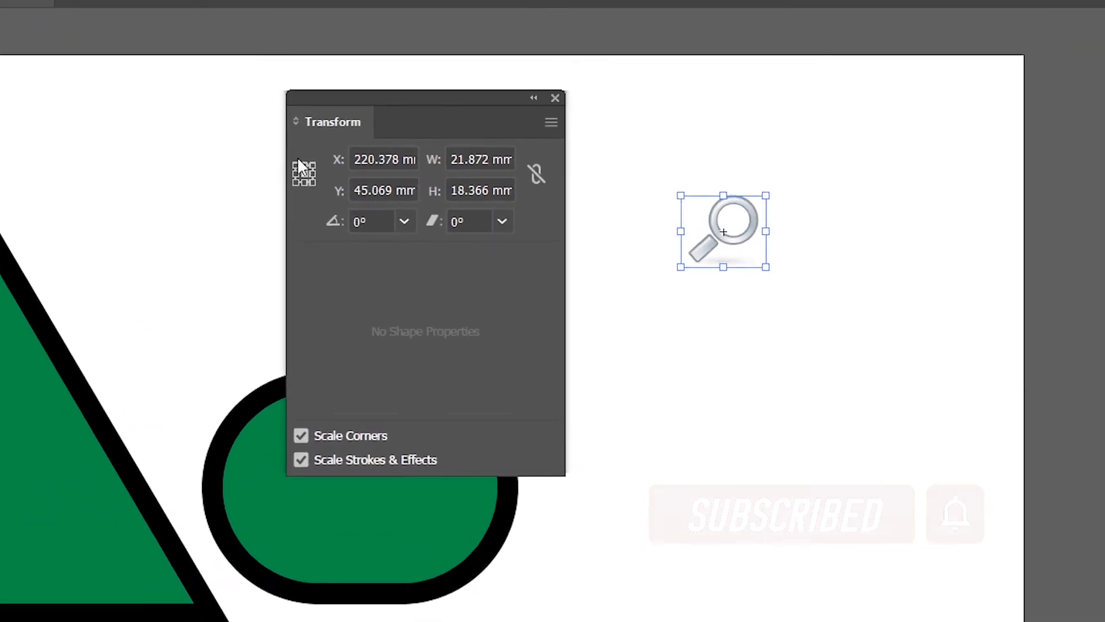
Enable Use Registration Point for Symbol and set the magnifier symbol's width to 40 mm
left_click(551, 103)
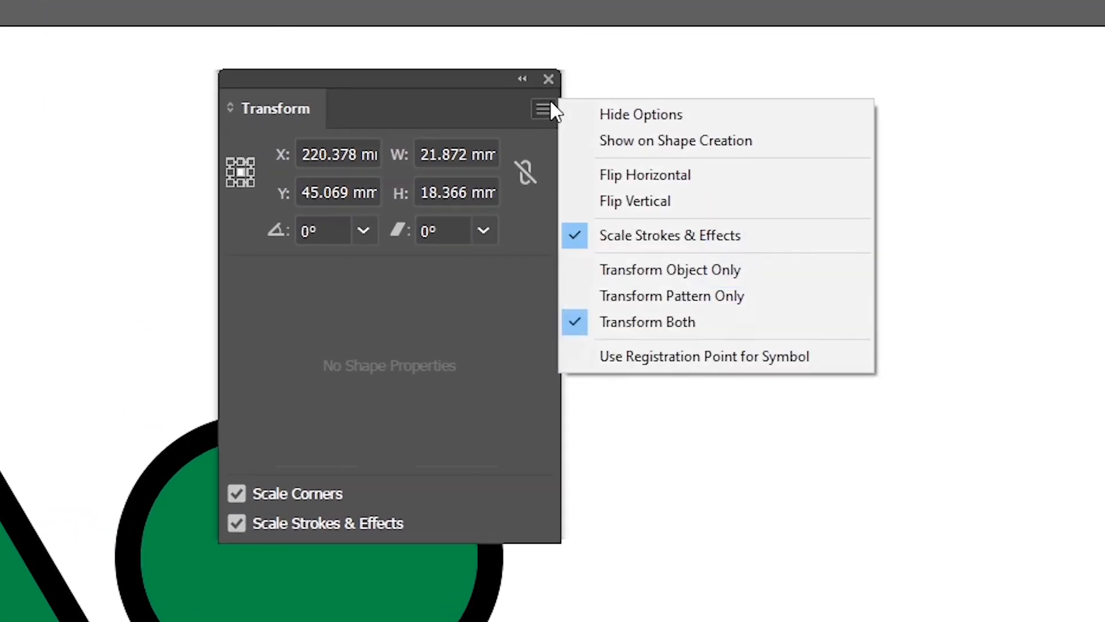
left_click(702, 357)
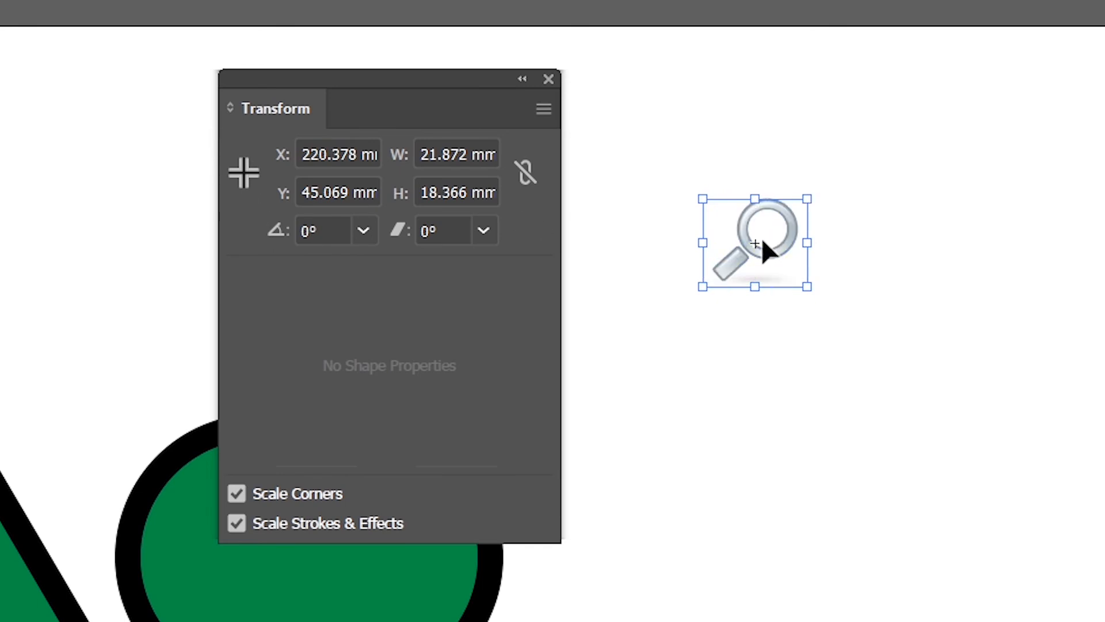
double_click(458, 154)
type("50")
key("Return")
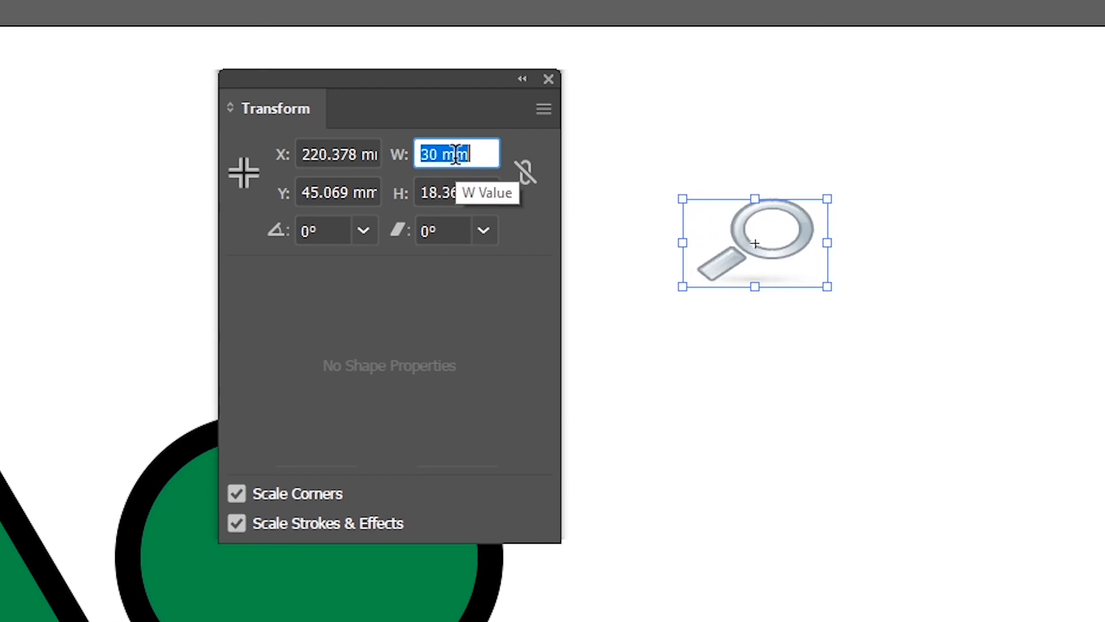
type("70")
key("Return")
type("40")
Set the magnifier symbol's height to 30 mm
left_click(453, 190)
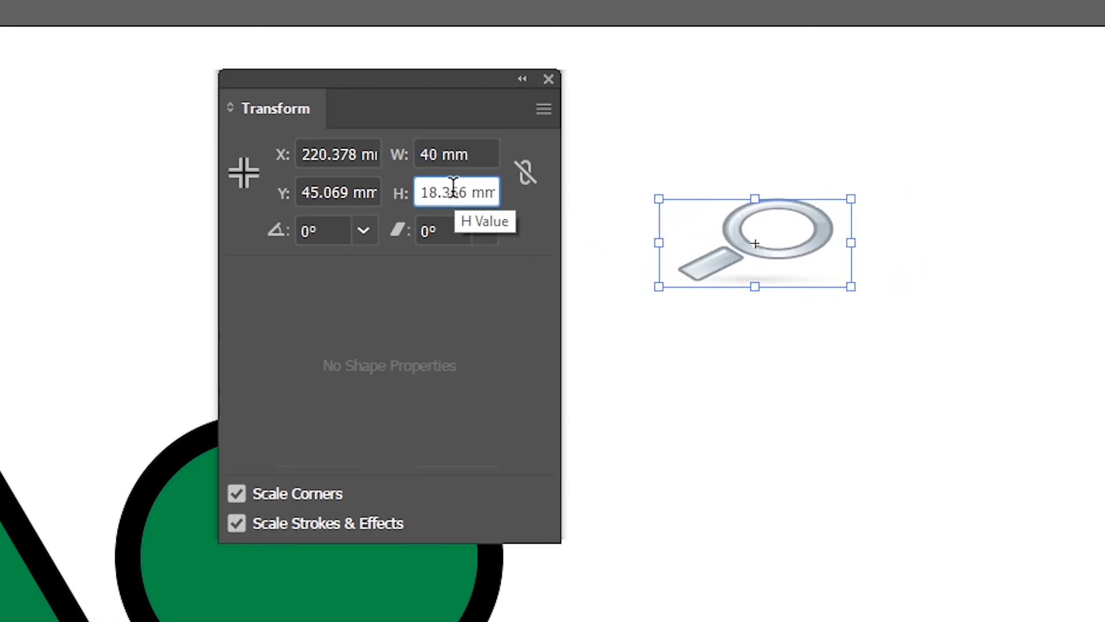
type("20")
key("Return")
type("50")
key("Return")
type("40")
key("Return")
type("30")
key("Return")
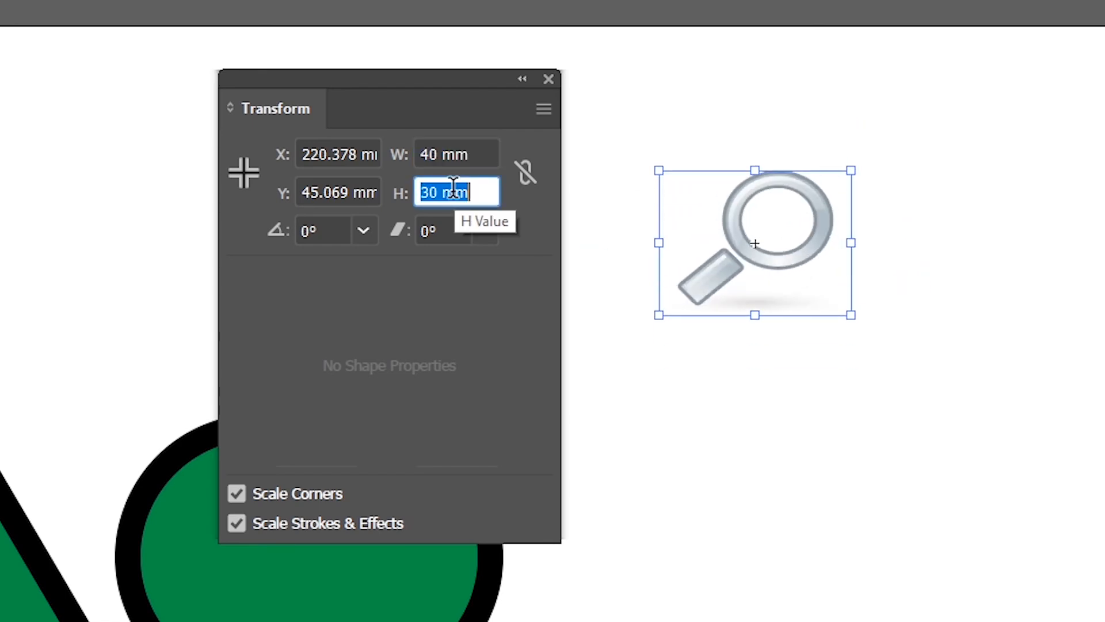
Turn Use Registration Point for Symbol off, on and off again to compare the reference points
left_click(535, 112)
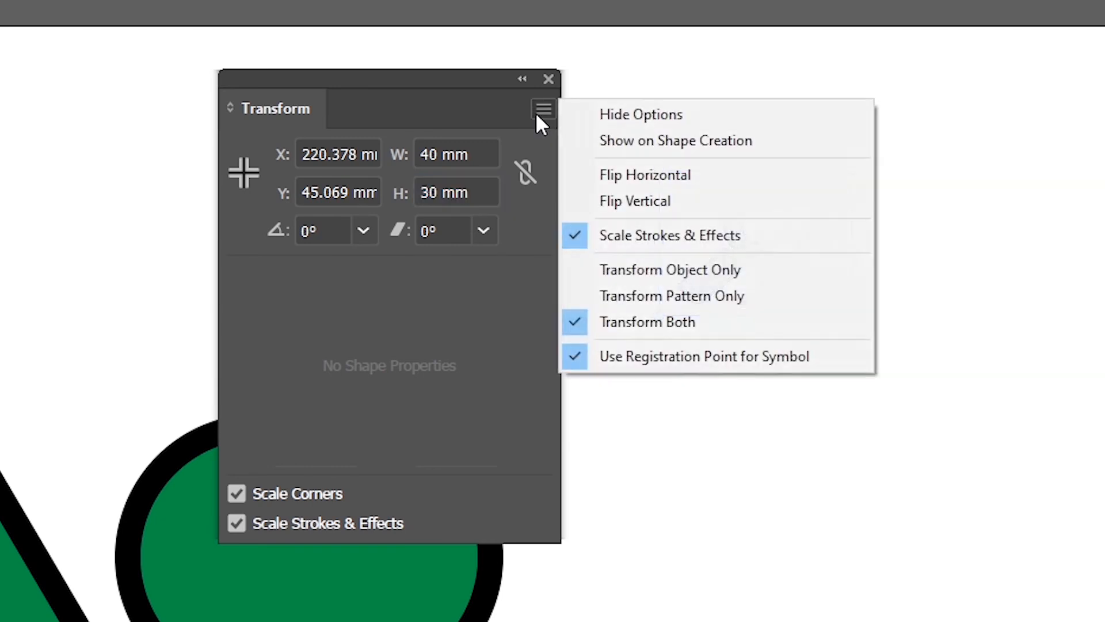
left_click(630, 363)
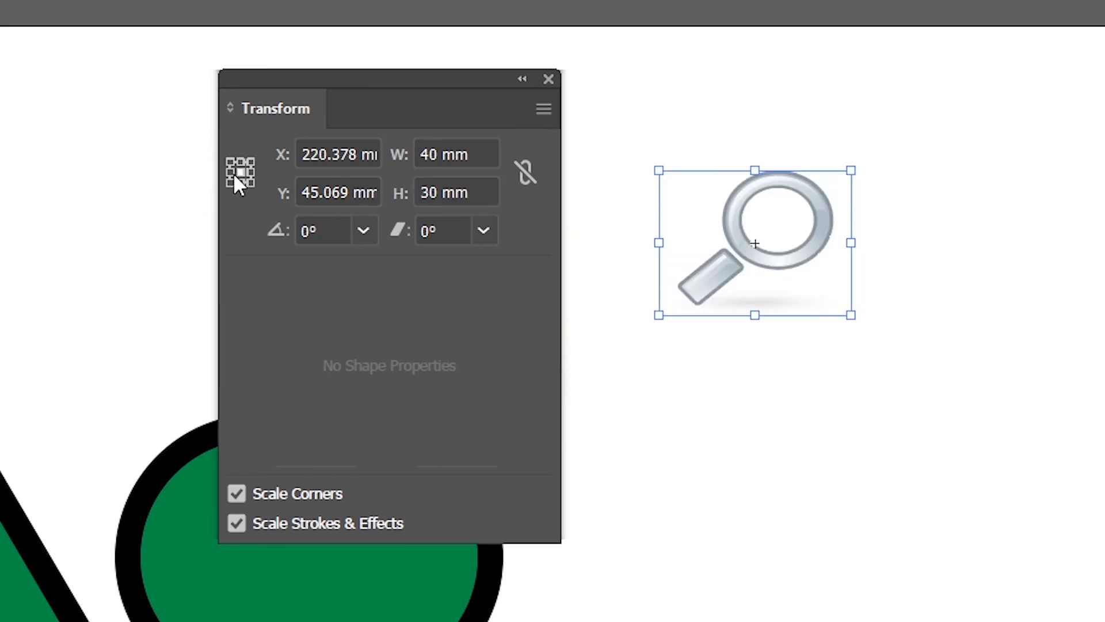
left_click(537, 113)
left_click(634, 361)
left_click(543, 113)
left_click(619, 357)
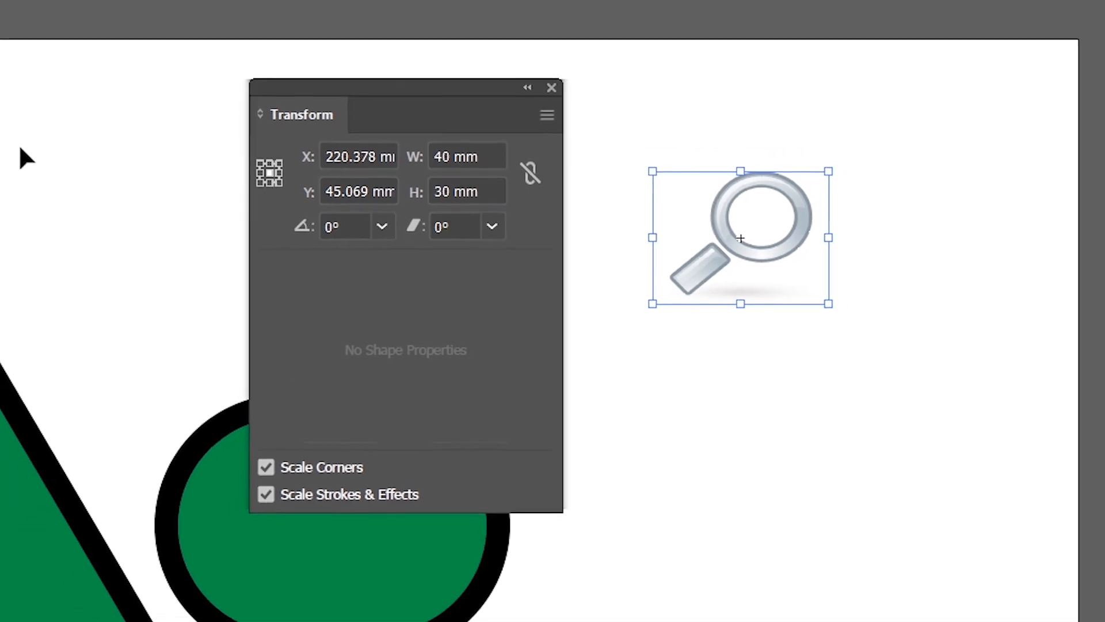
Review the Transform commands offered for the magnifier symbol and for the green triangle without applying any
left_click(0, 0)
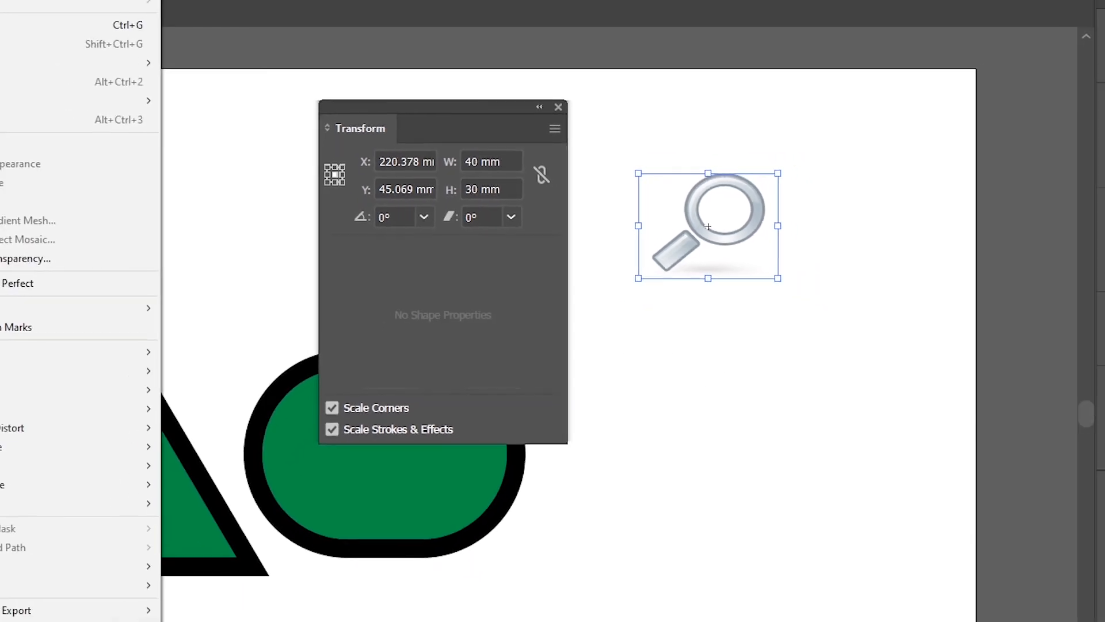
mouse_move(117, 3)
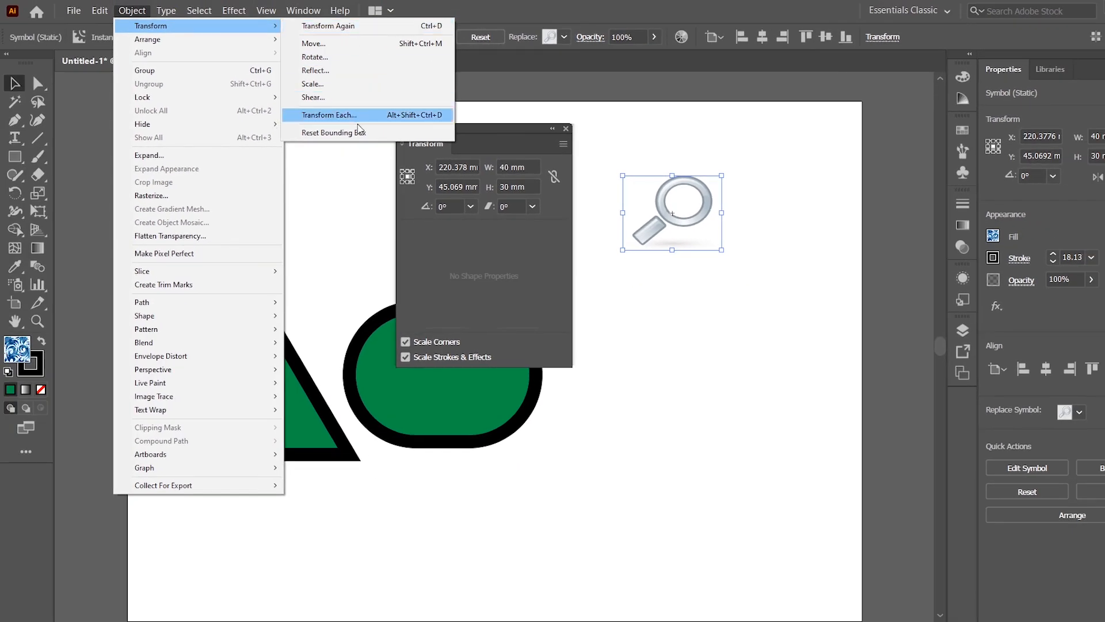
left_click(330, 249)
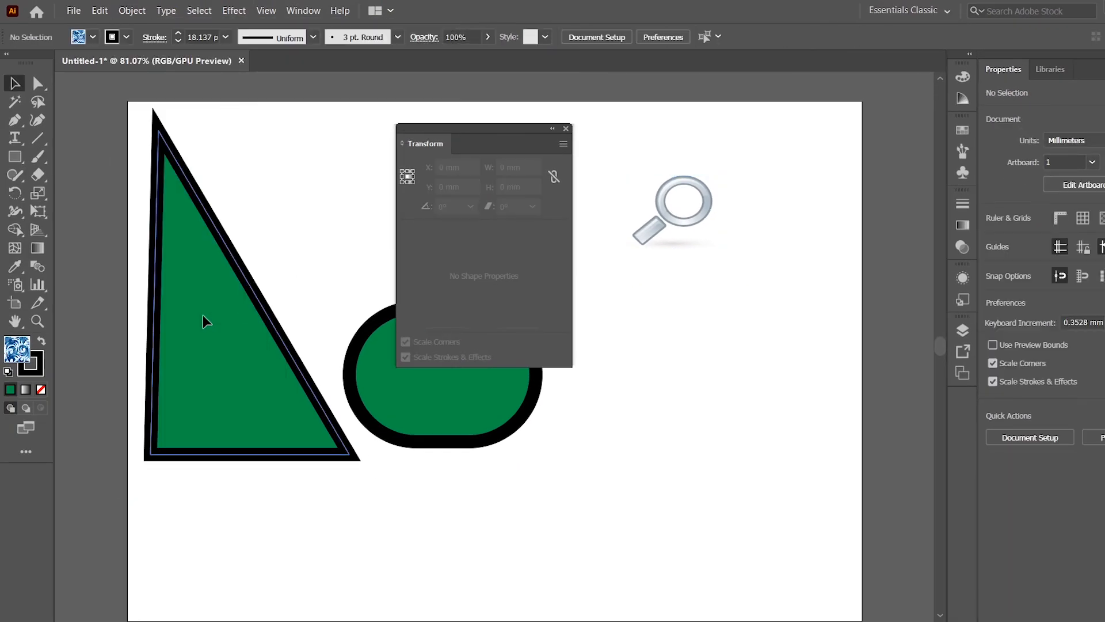
left_click(203, 316)
right_click(203, 315)
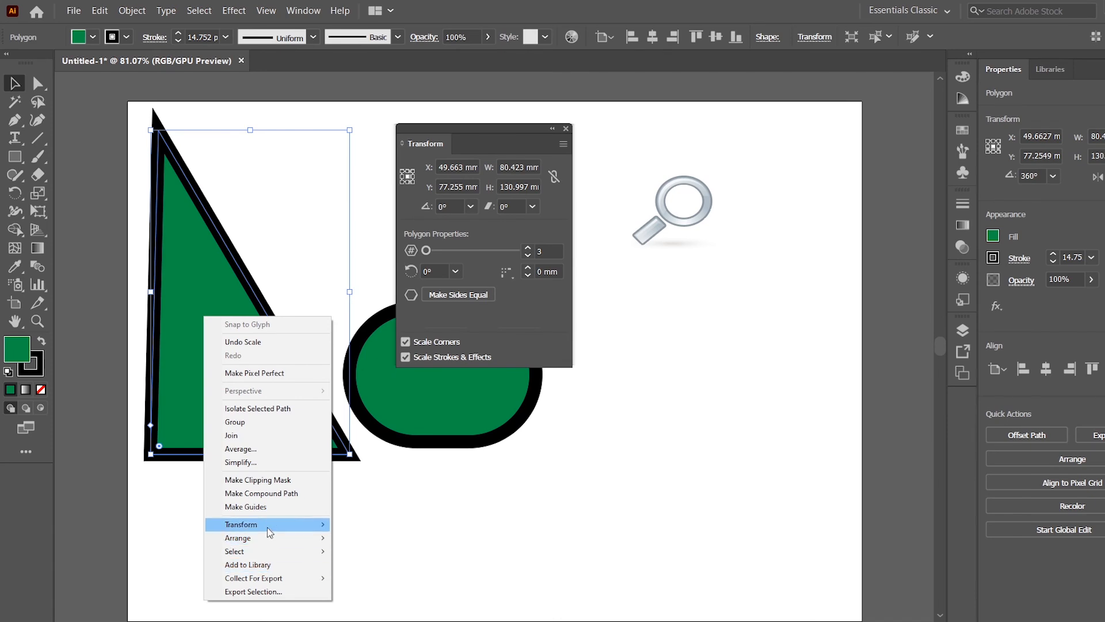
mouse_move(275, 530)
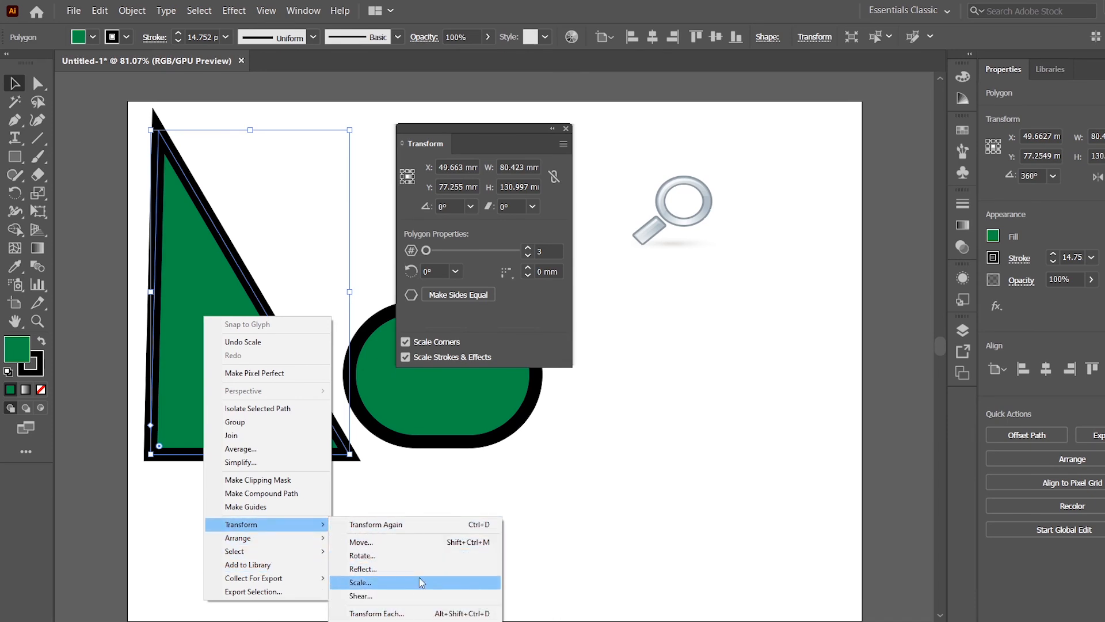
left_click(184, 223)
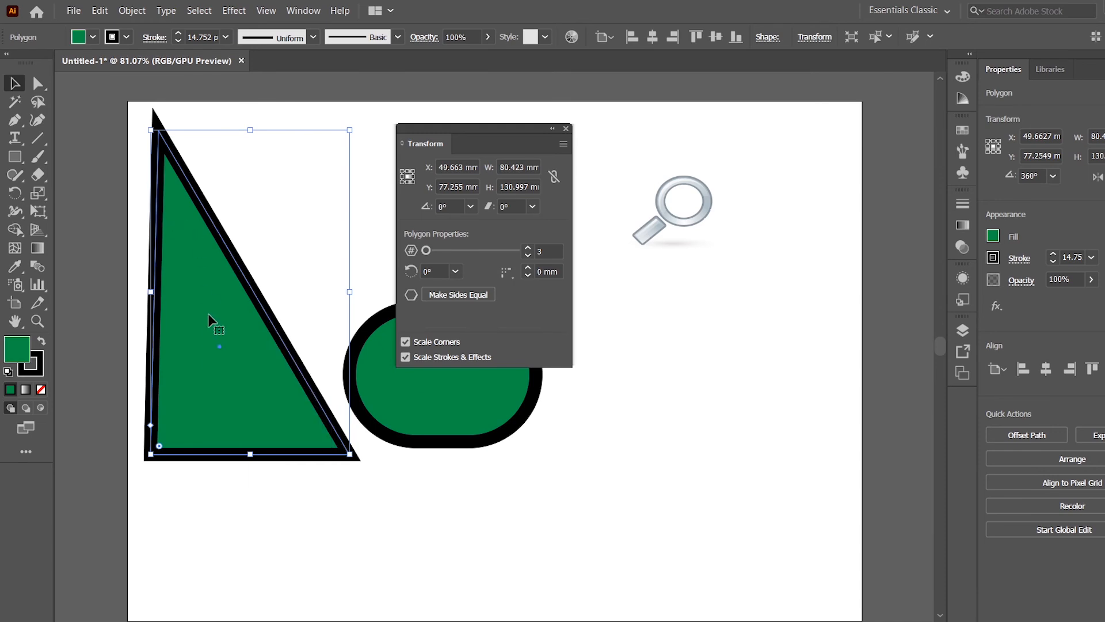
Rotate the green triangle to about 311° and delete it
left_click_drag(426, 144, 711, 164)
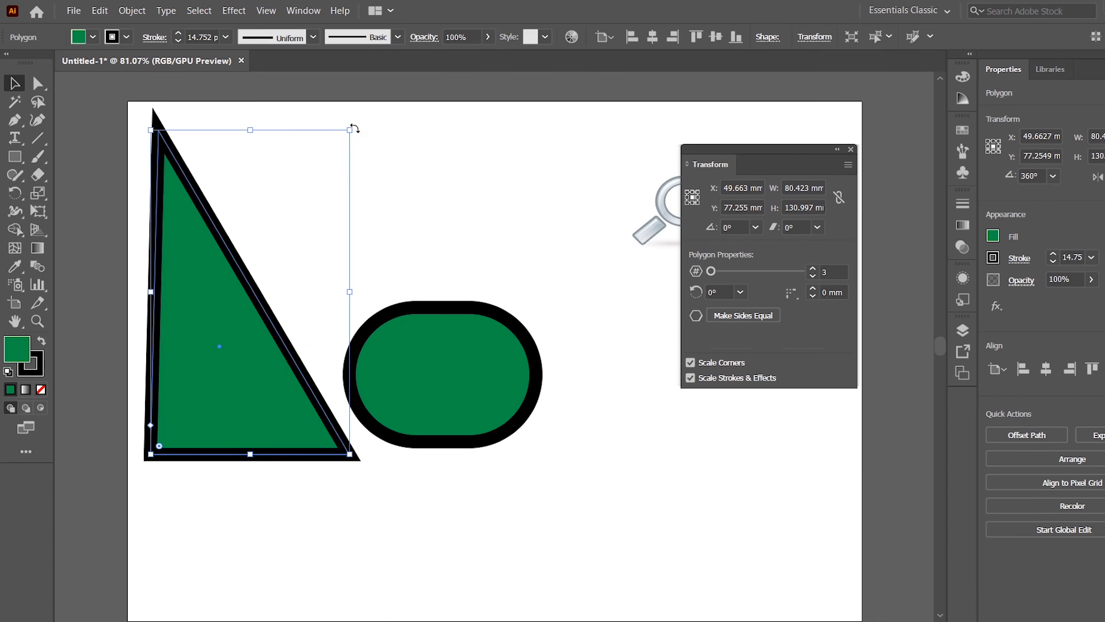
left_click_drag(354, 128, 519, 291)
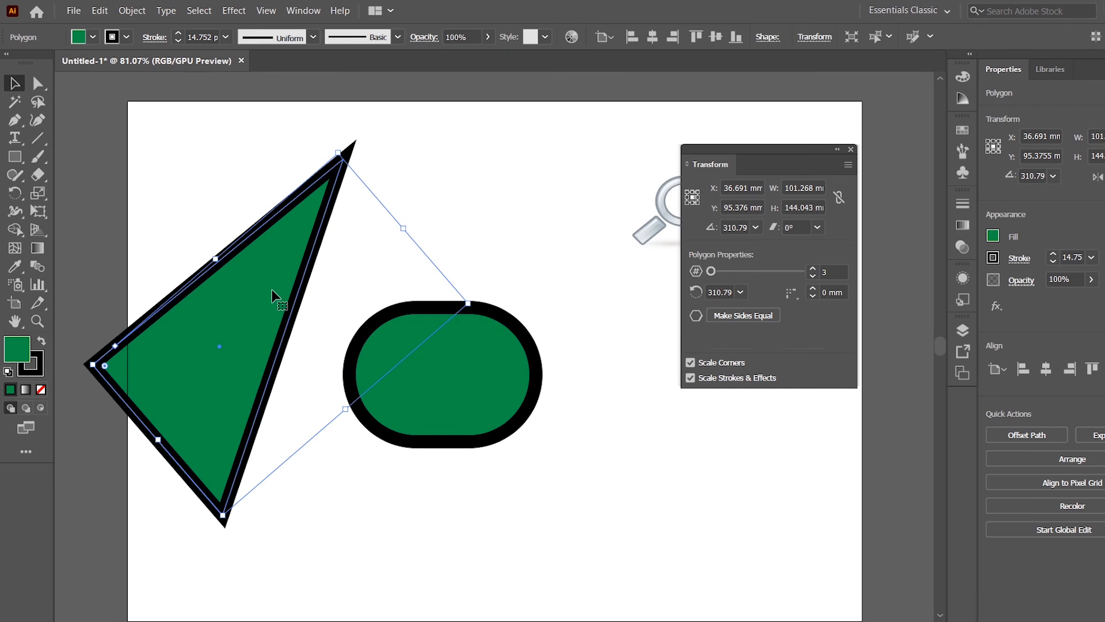
key("Delete")
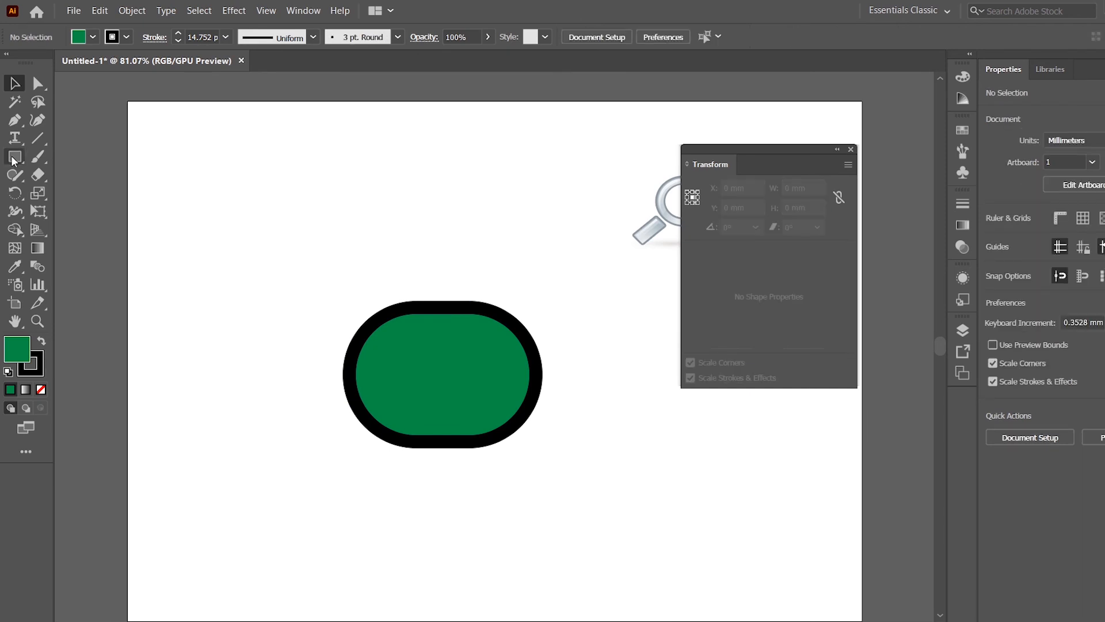
Draw a five-pointed star about 52 by 49 mm above the rounded rectangle and rotate it to about 222°
left_click_drag(12, 156, 70, 225)
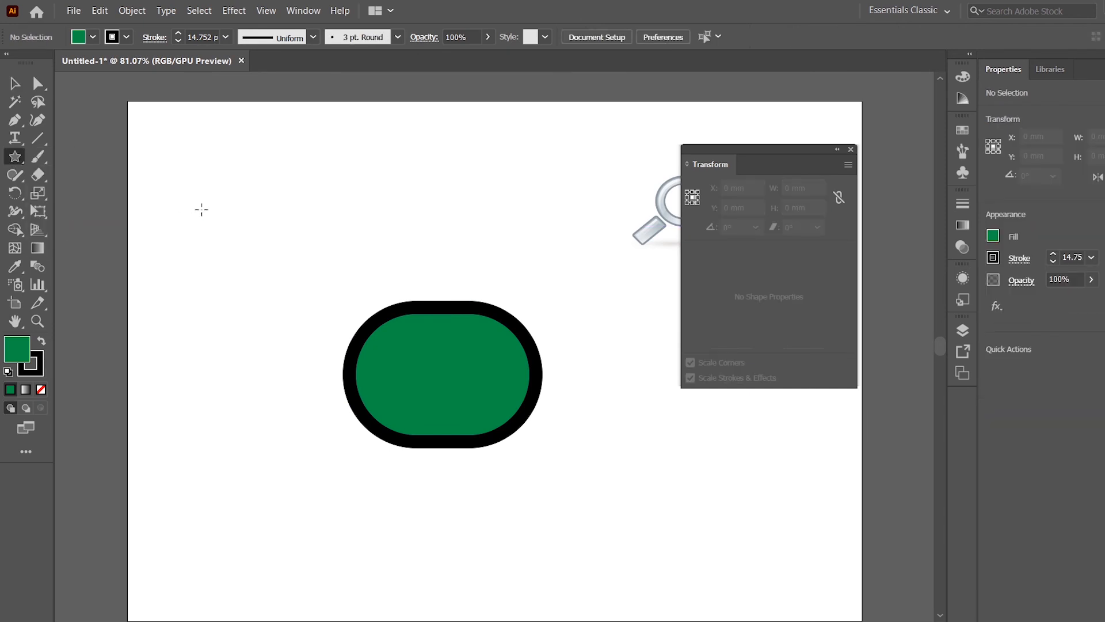
mouse_move(201, 210)
left_mouse_down()
mouse_move(301, 328)
mouse_move(259, 272)
mouse_move(249, 275)
left_mouse_up()
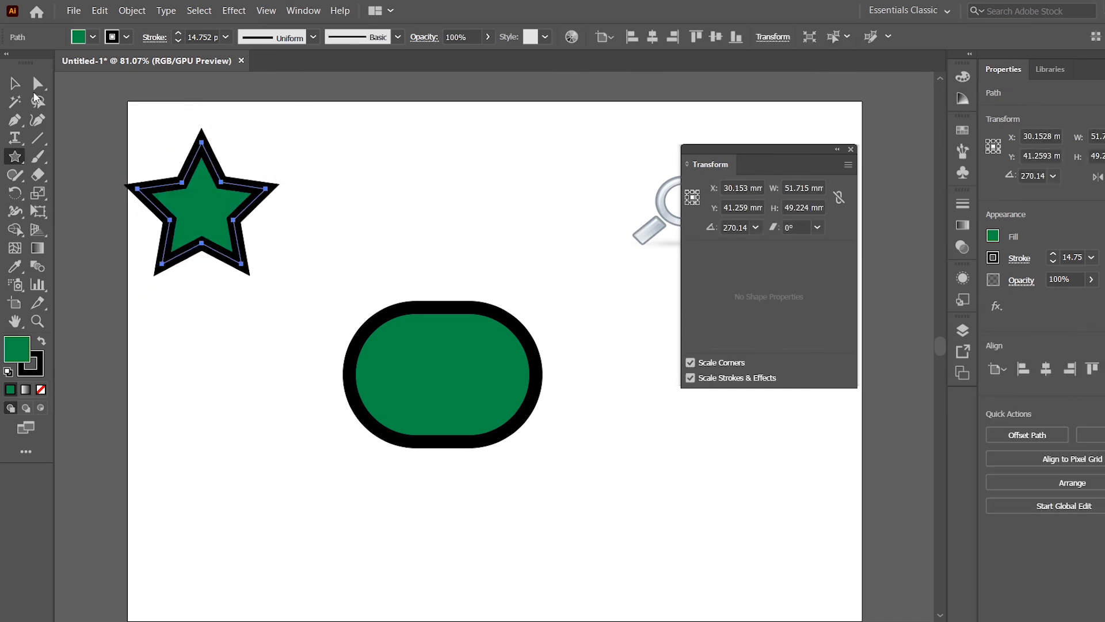
left_click(14, 83)
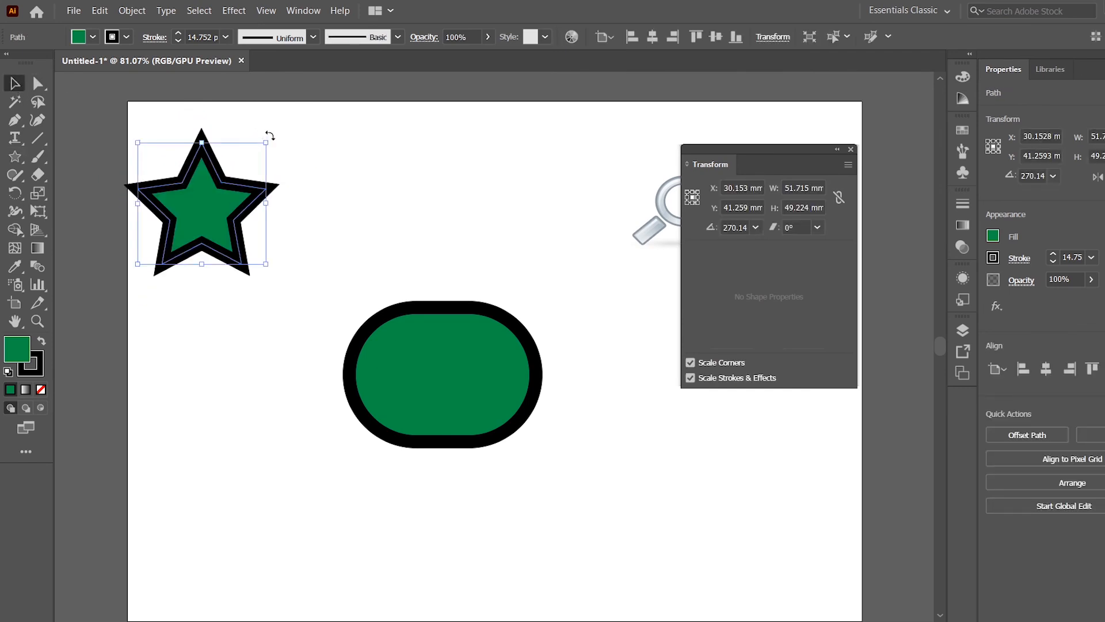
left_click_drag(270, 134, 335, 207)
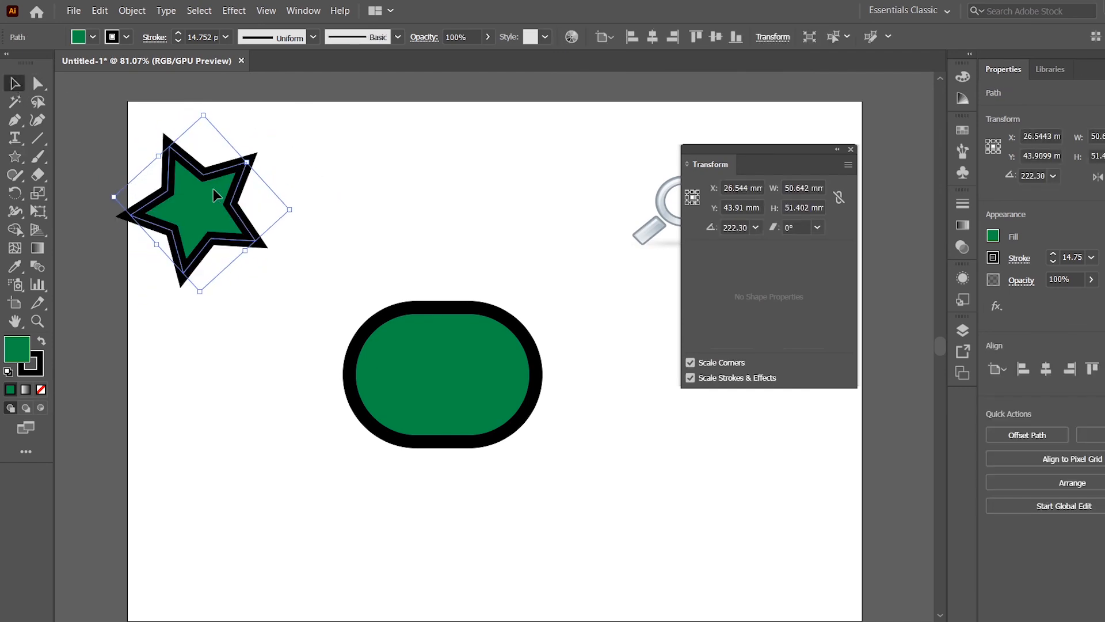
Adjust the star's rotation to about 225° and enlarge it to about 69 by 69 mm, placing it beside the rounded rectangle
left_click_drag(213, 188, 332, 224)
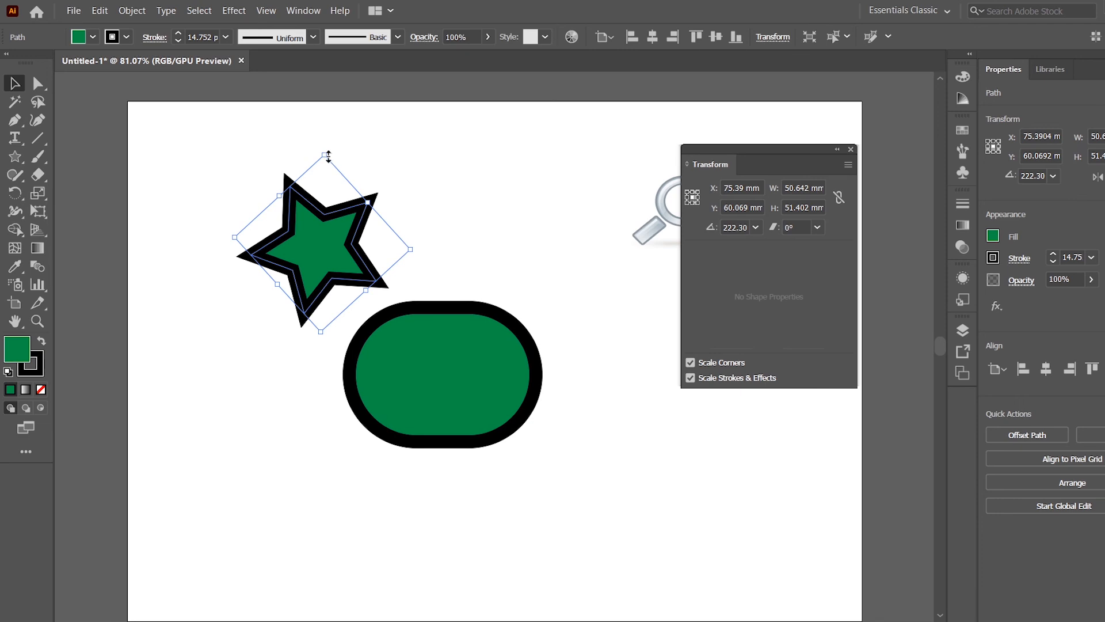
left_click_drag(331, 150, 329, 107)
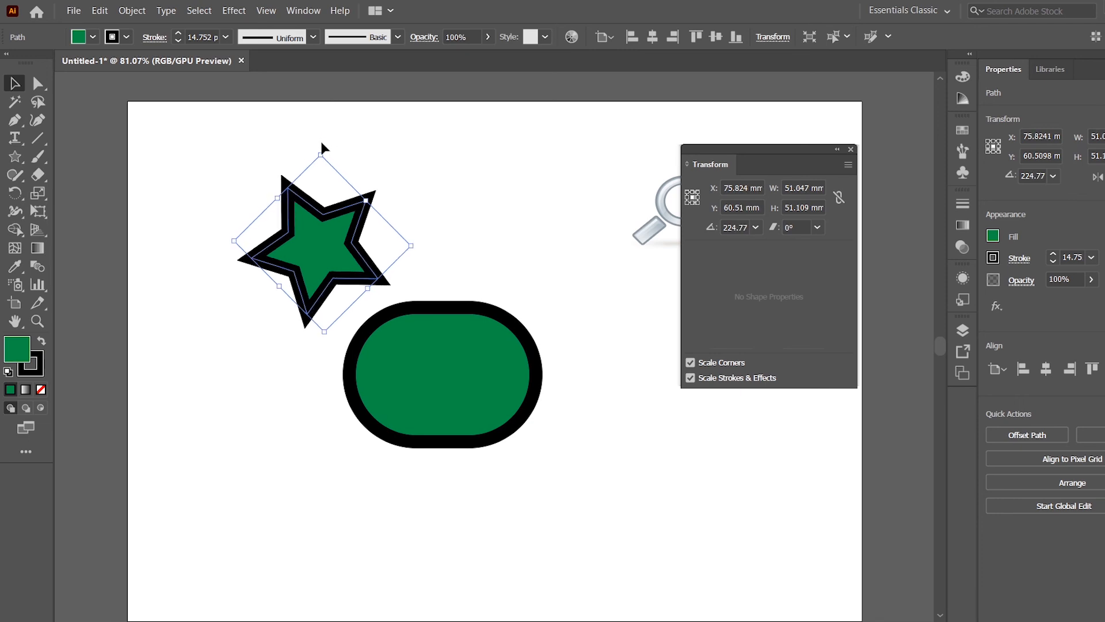
left_click_drag(322, 153, 321, 92)
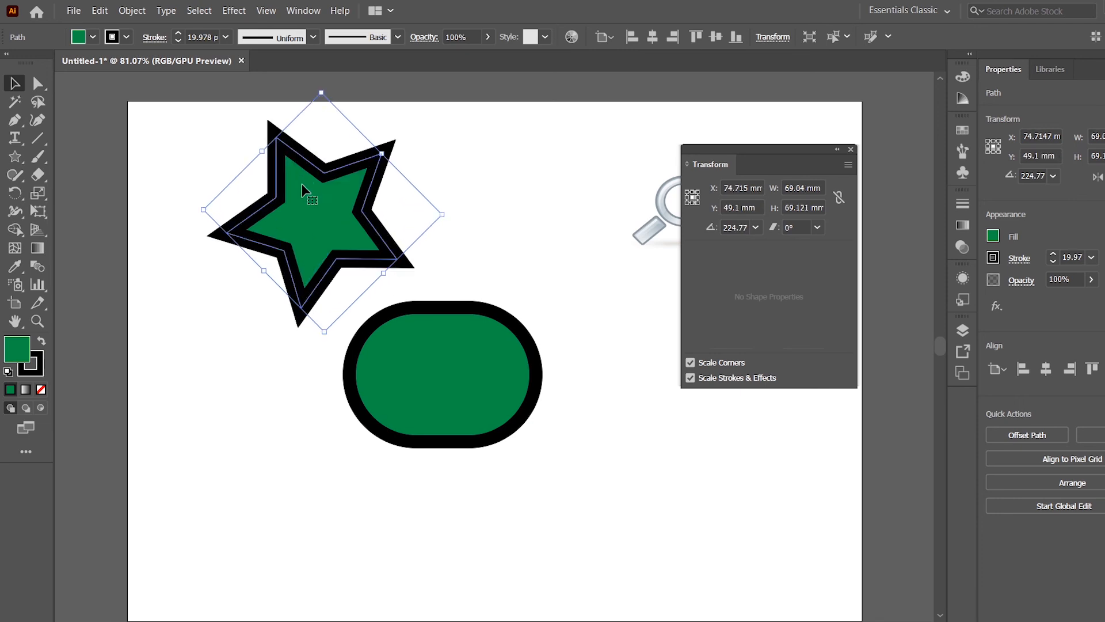
left_click_drag(305, 184, 254, 307)
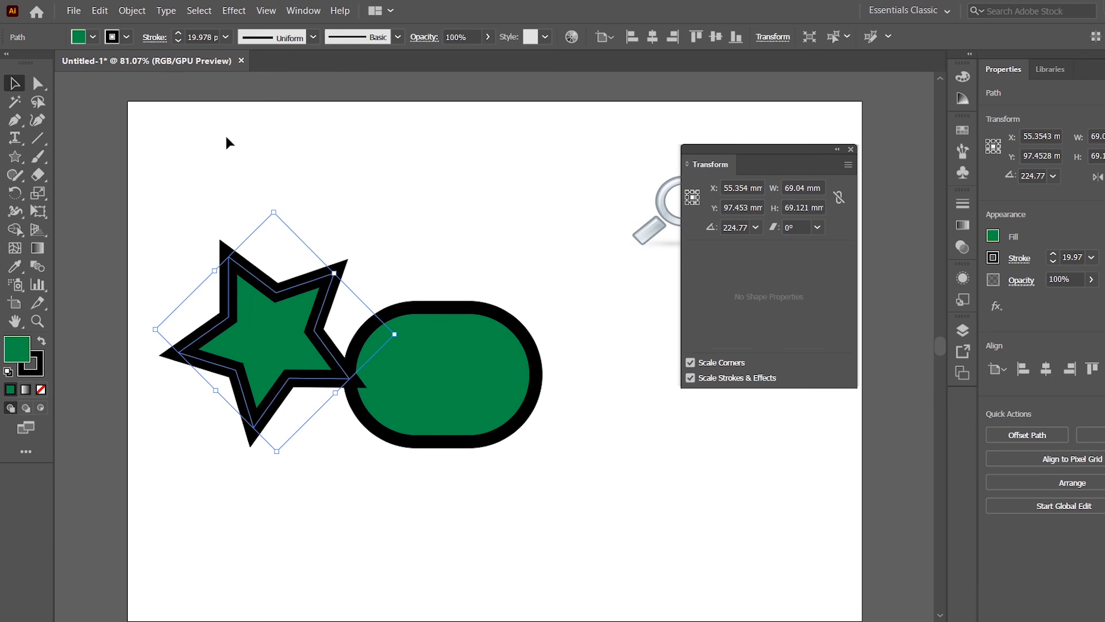
Reset the rotated star's bounding box and move the star to about X 42 mm, Y 50 mm
left_click(141, 9)
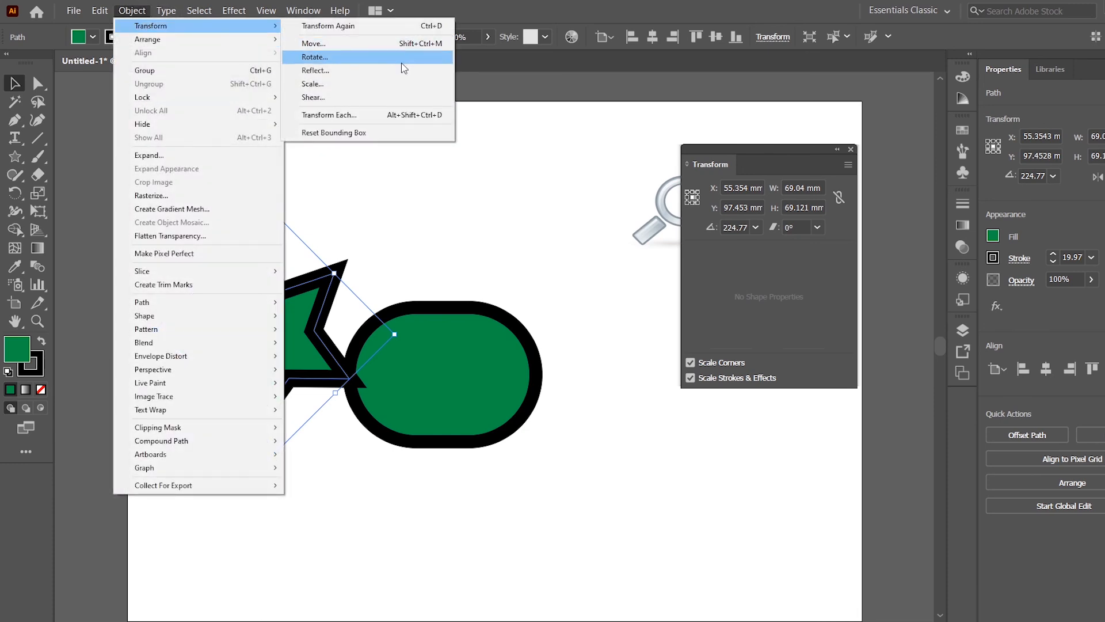
left_click(339, 133)
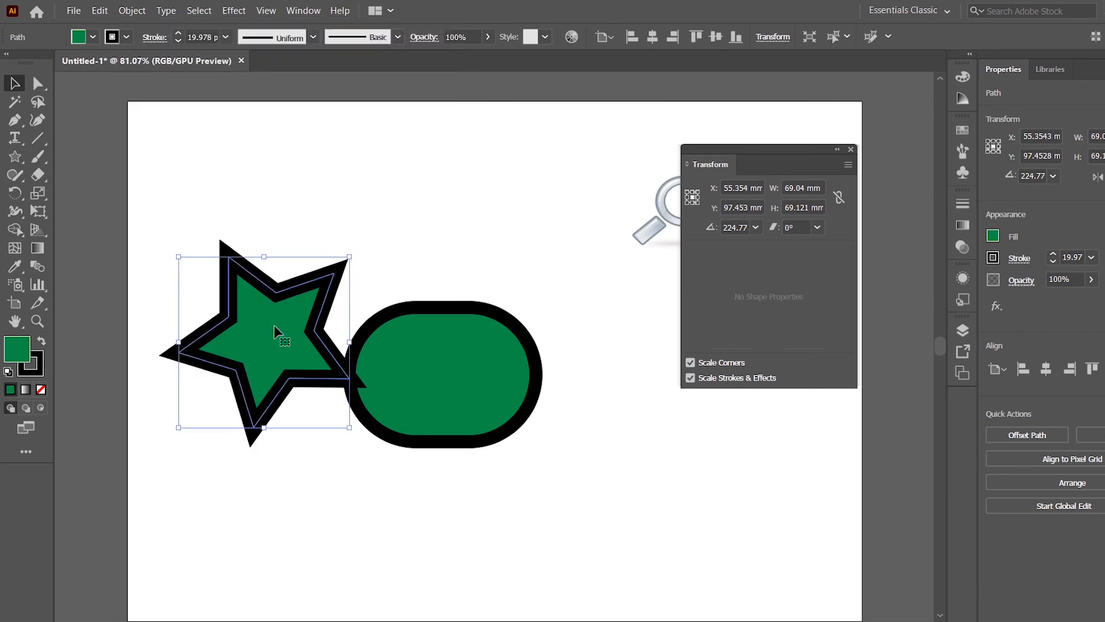
left_click_drag(273, 323, 240, 206)
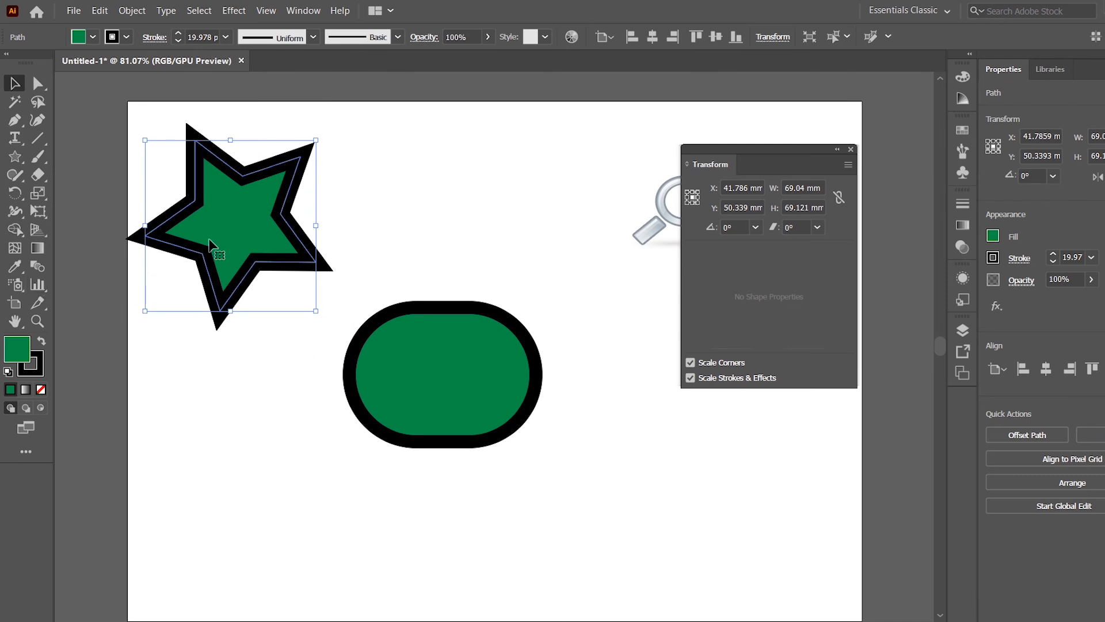
Compare the Transform properties of the whole rounded rectangle with those of the right anchor point on its upper edge, using Direct Selection
left_click(418, 237)
key("a")
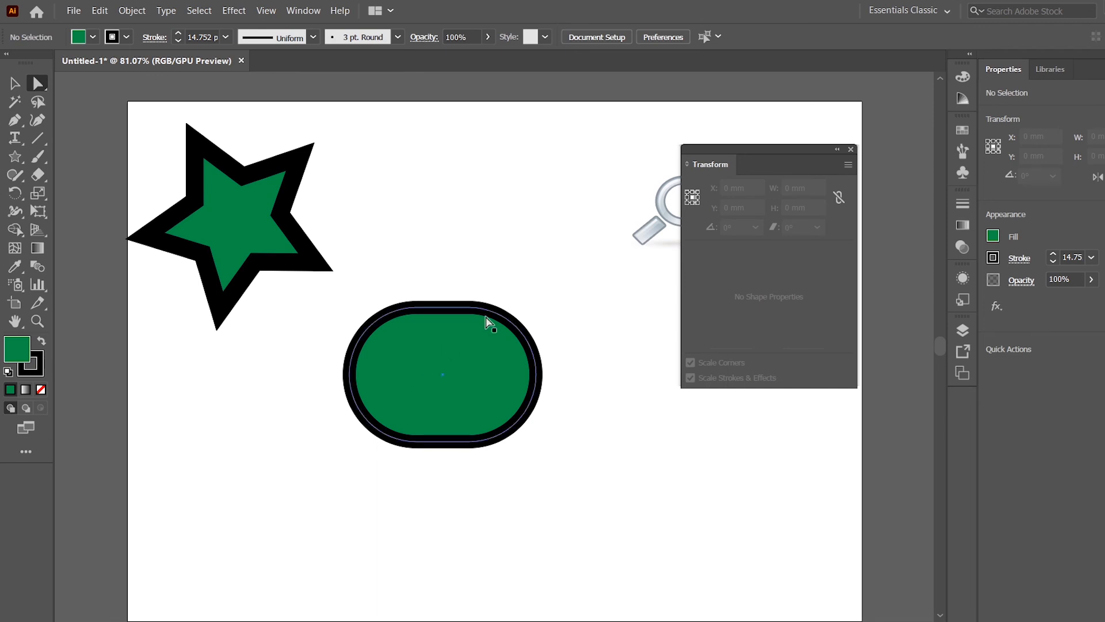
left_click(446, 394)
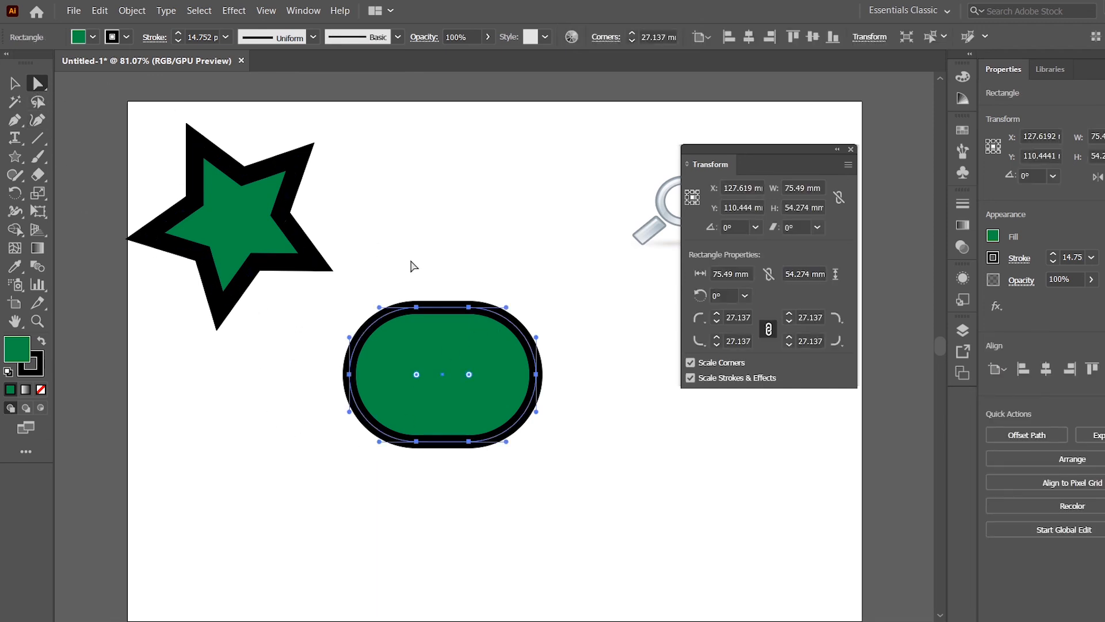
left_click(469, 309)
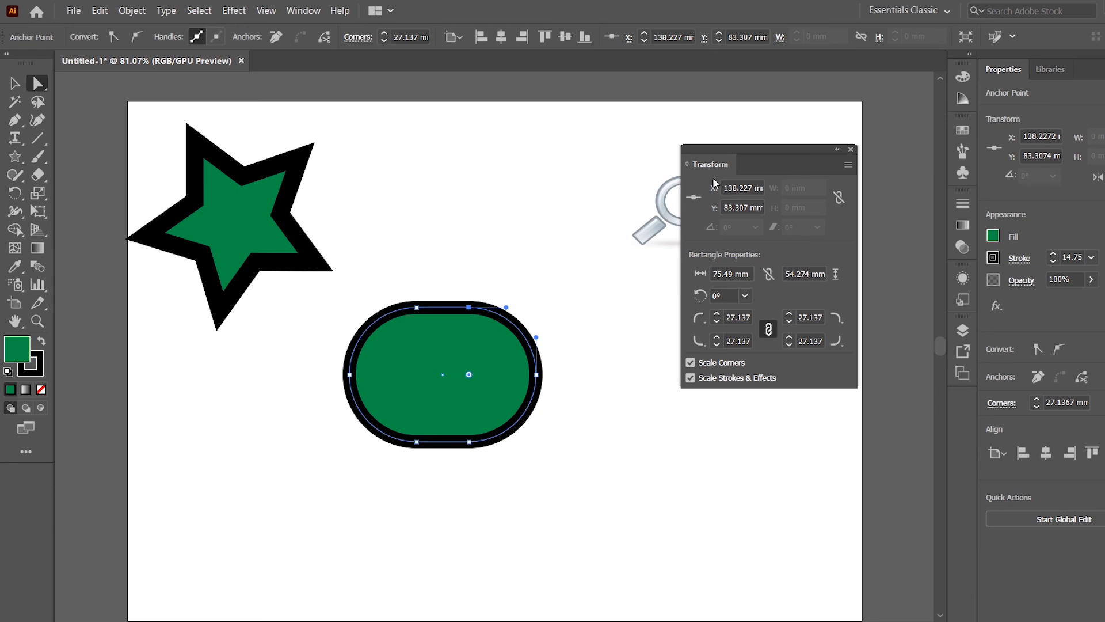
left_click_drag(716, 171, 602, 135)
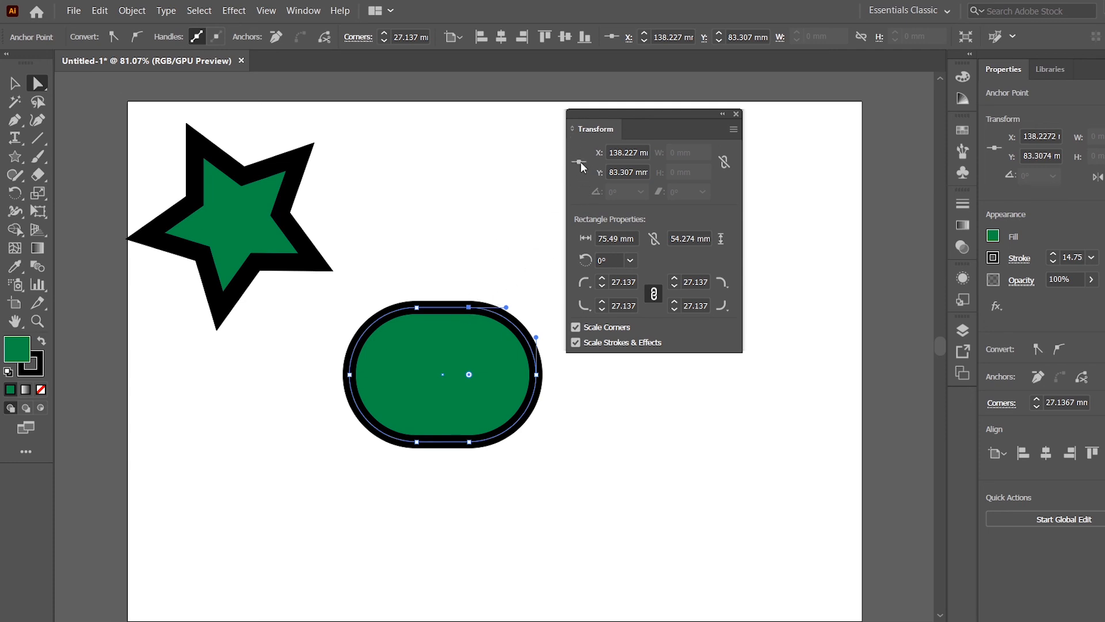
left_click(433, 360)
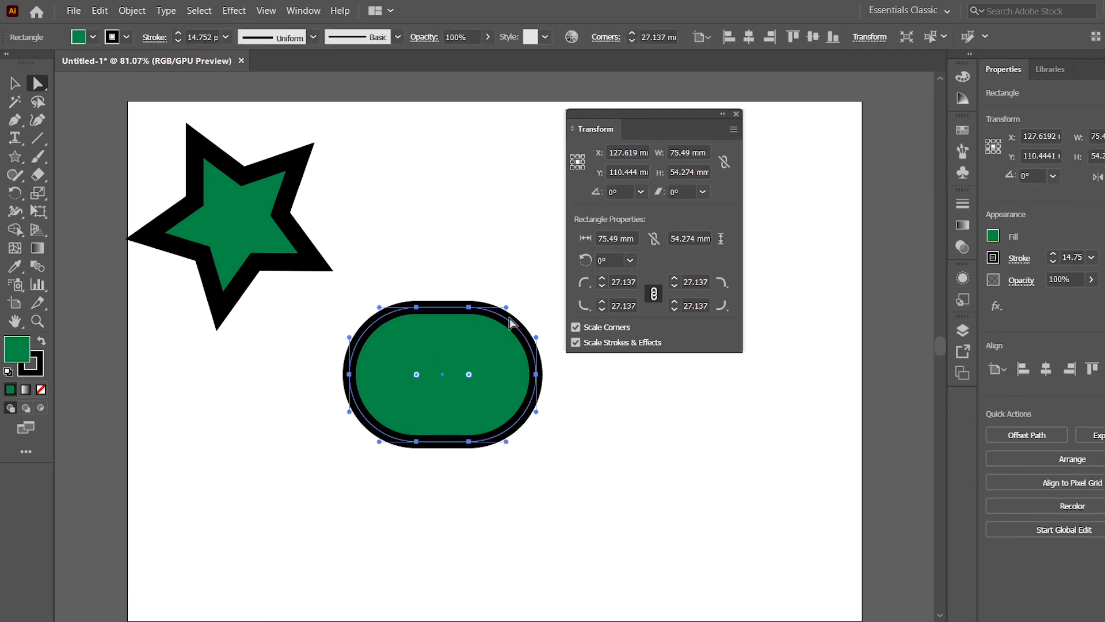
Set the X position of the right anchor point on the rounded rectangle's upper edge to 150 mm and adjust its Y position
left_click(469, 307)
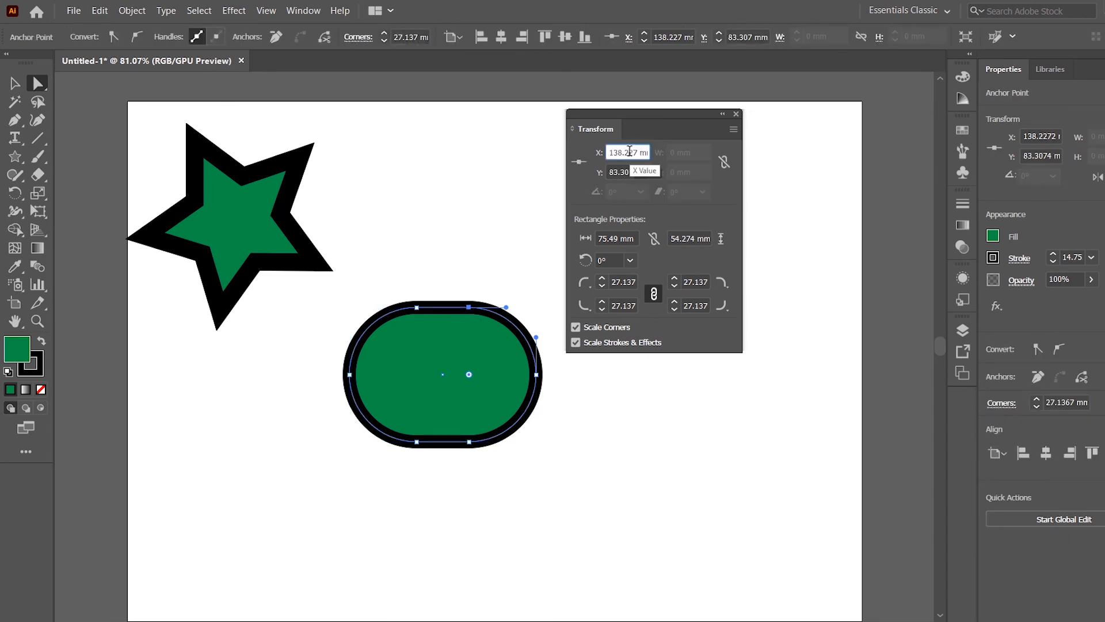
scroll(629, 152, "up", 5)
scroll(629, 151, "down", 3)
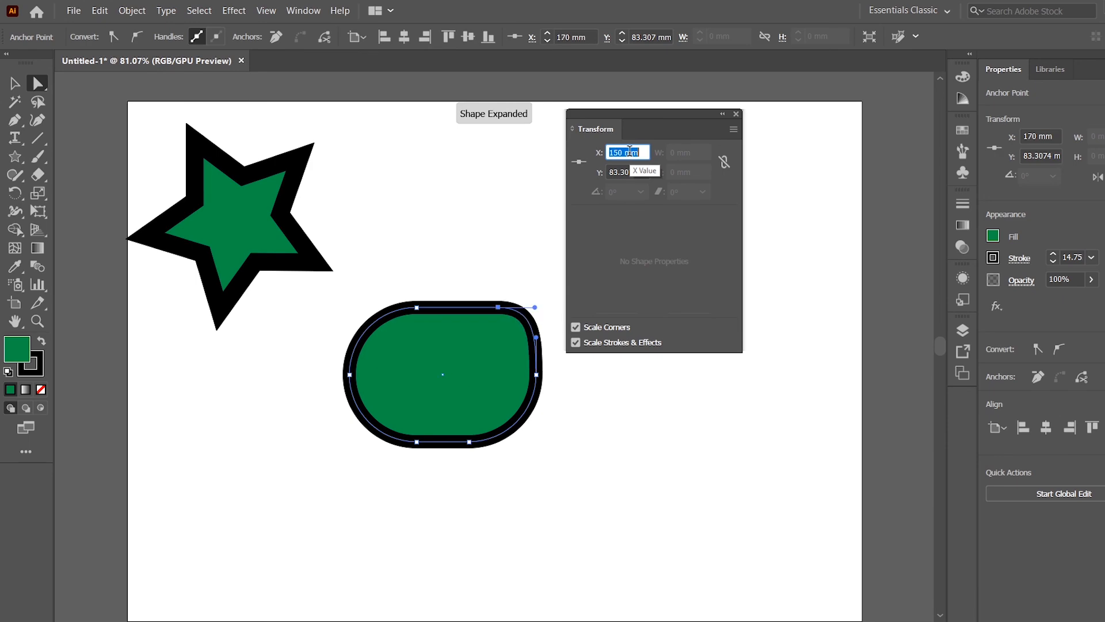
left_click(636, 171)
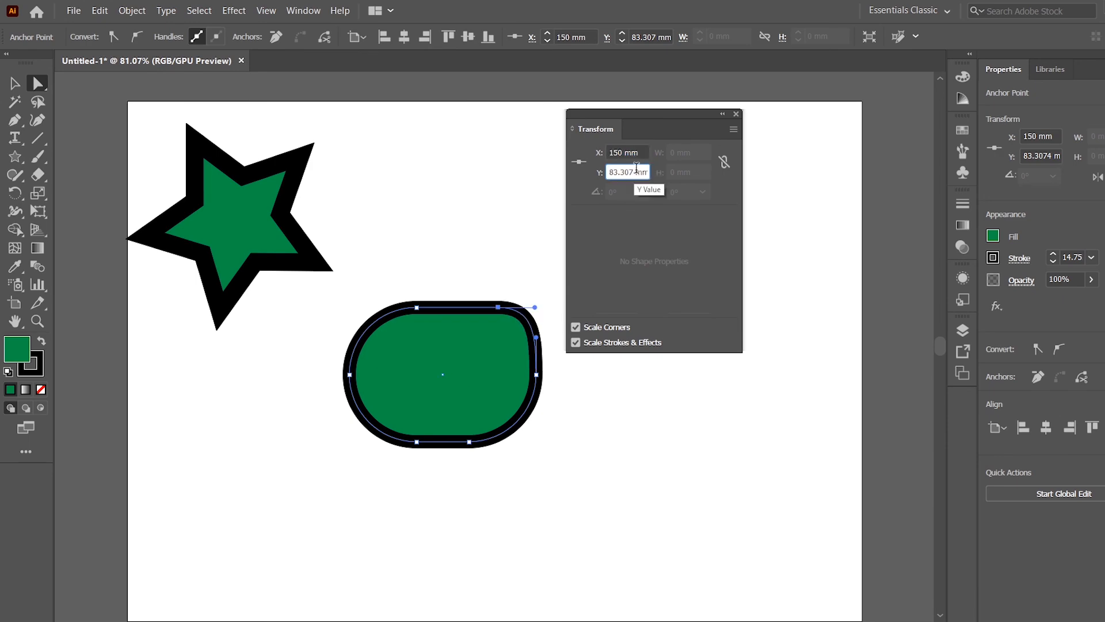
scroll(636, 172, "up", 4)
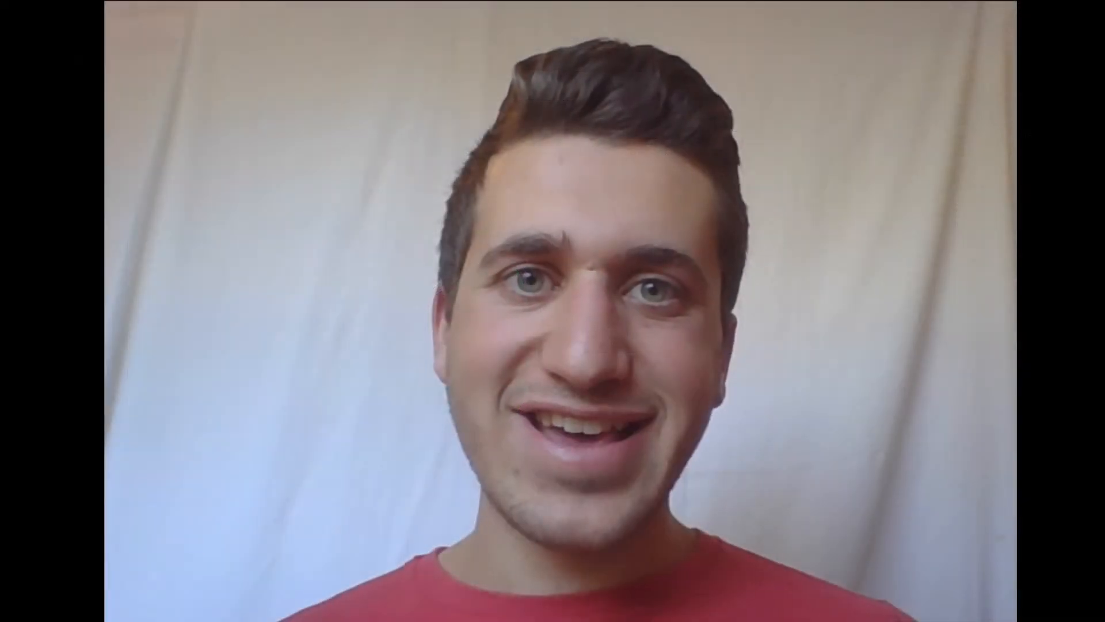